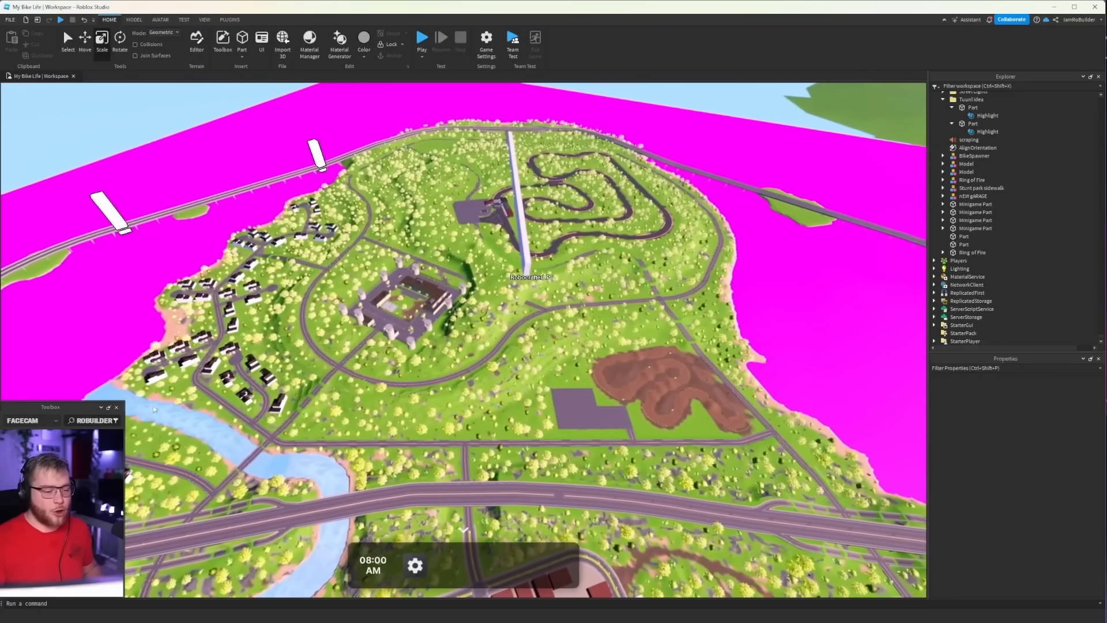
Step: Examine the hill on the map and the existing road tunnel beside the prison, both inside and outside
key("w")
key("d")
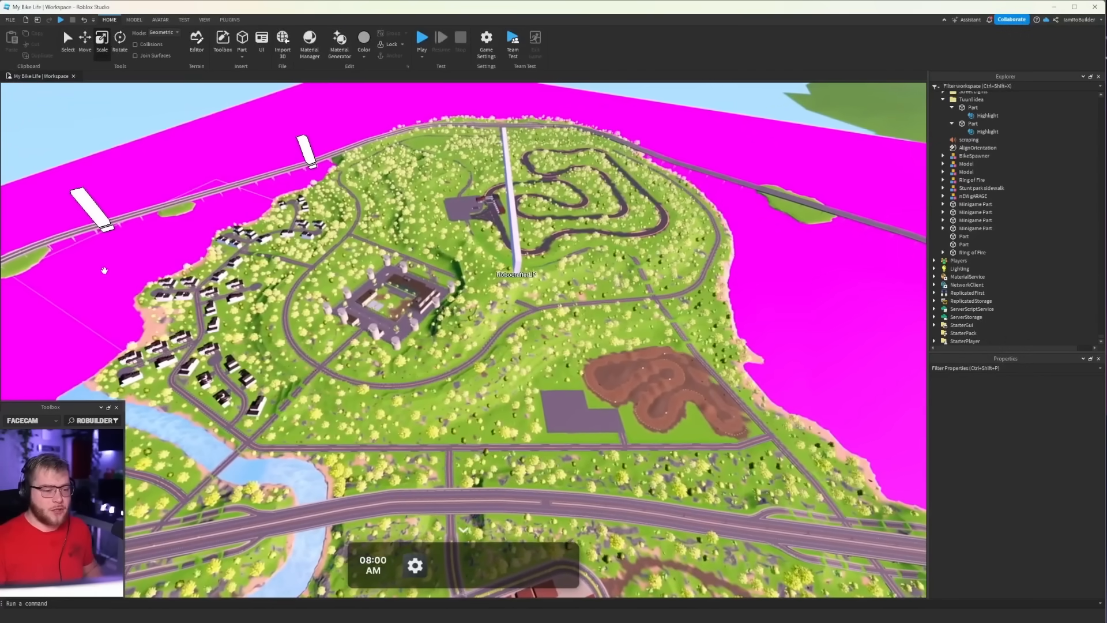
key("w")
key("d")
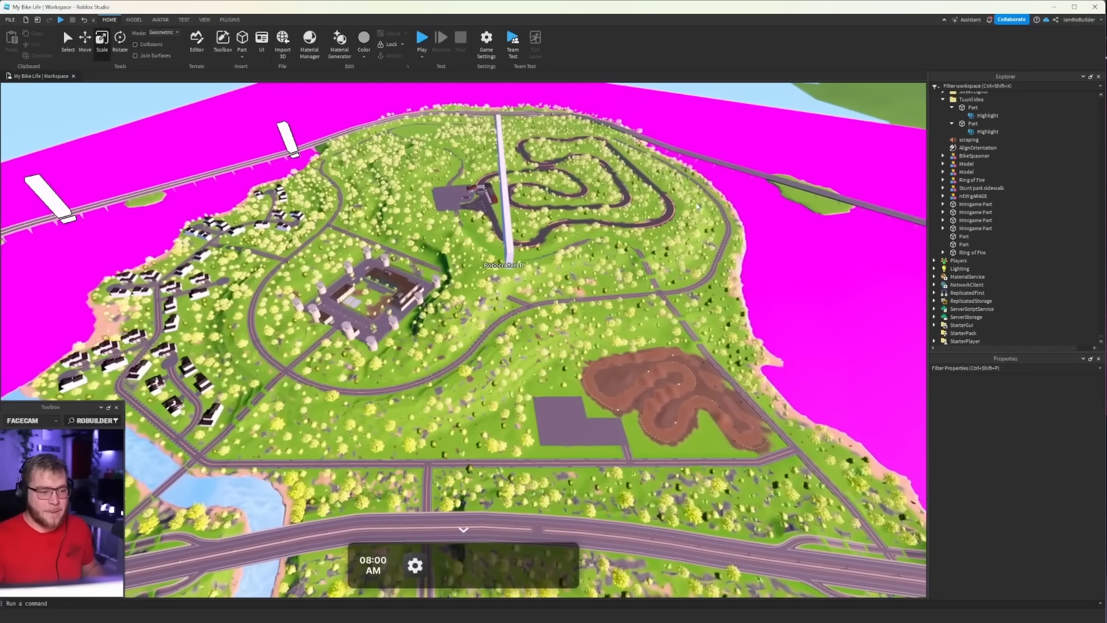
scroll(558, 263, "up", 10)
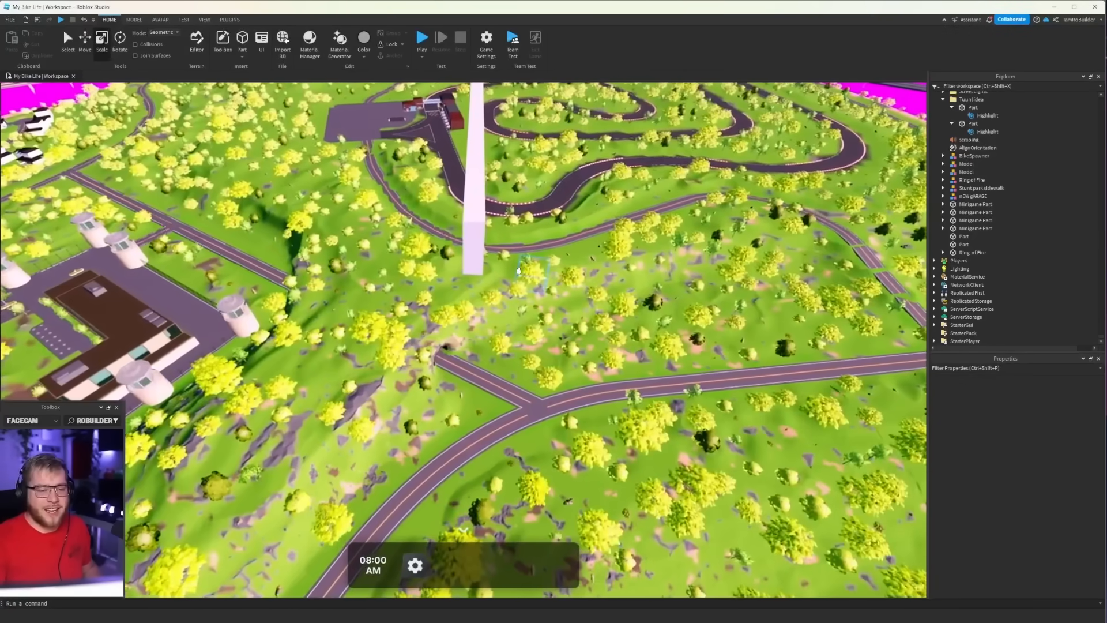
key("w")
right_click_drag(519, 271, 518, 269)
key("w")
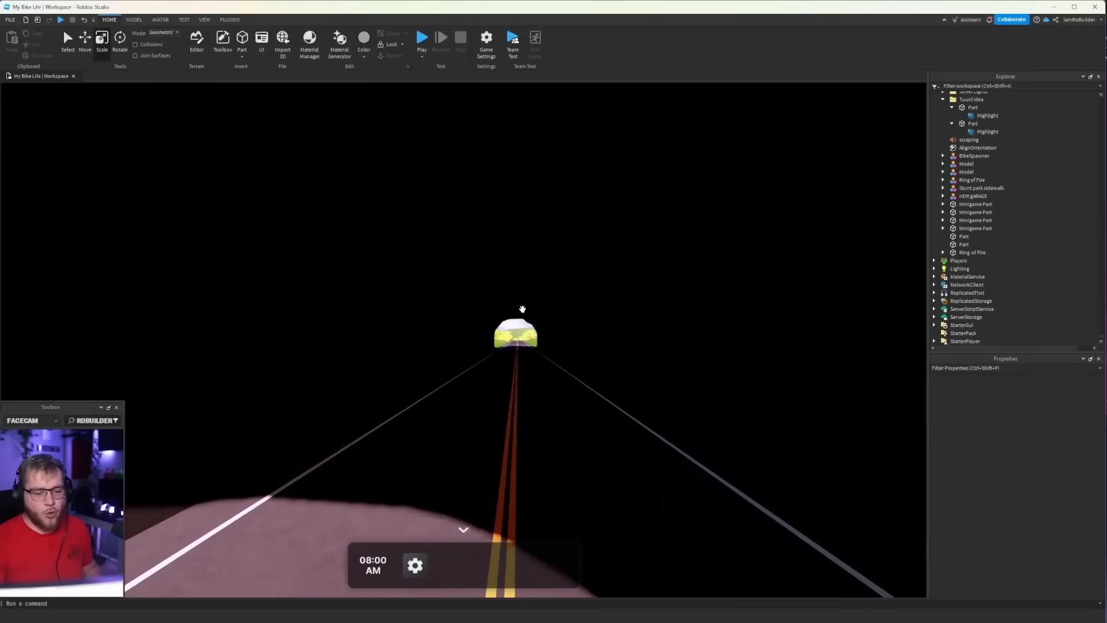
key("w")
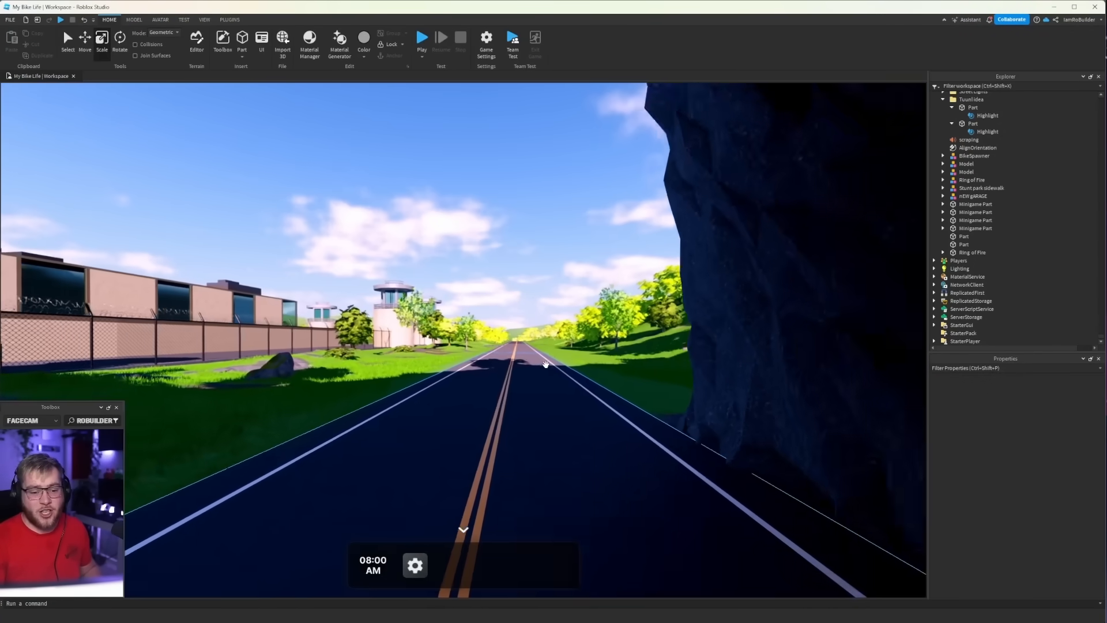
right_click_drag(565, 365, 564, 364)
key("s")
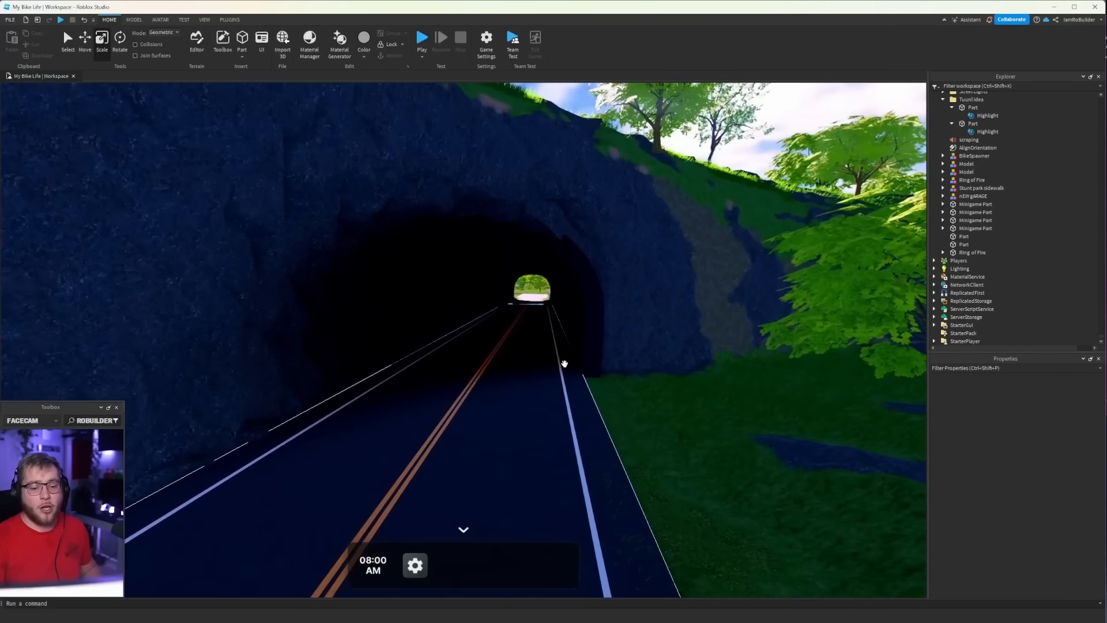
key("s")
key("a")
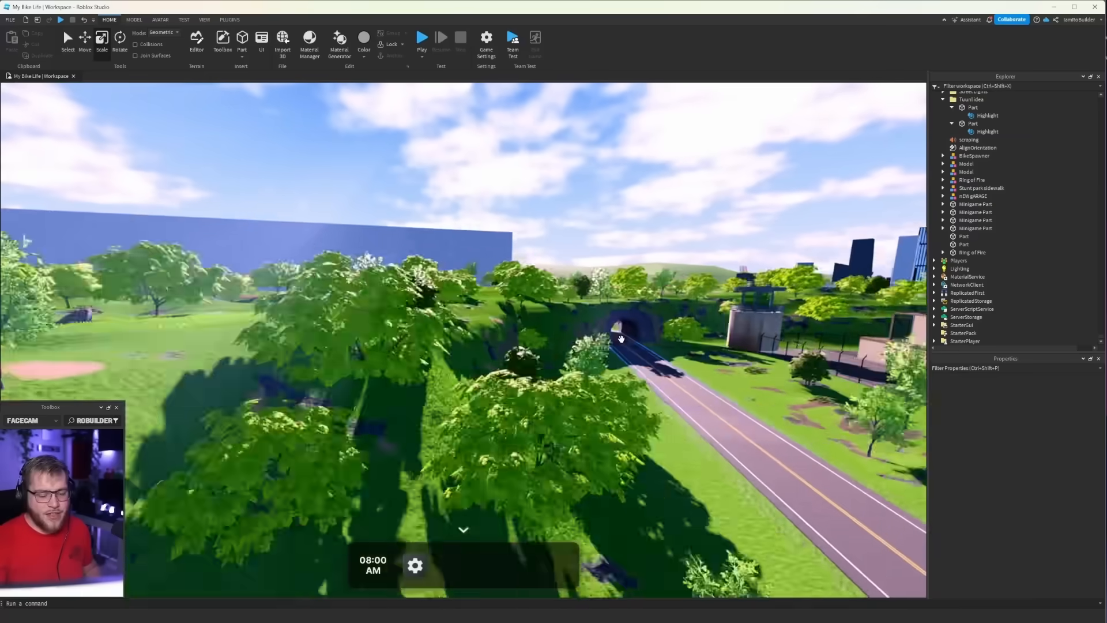
right_click_drag(622, 339, 621, 339)
key("s")
key("s")
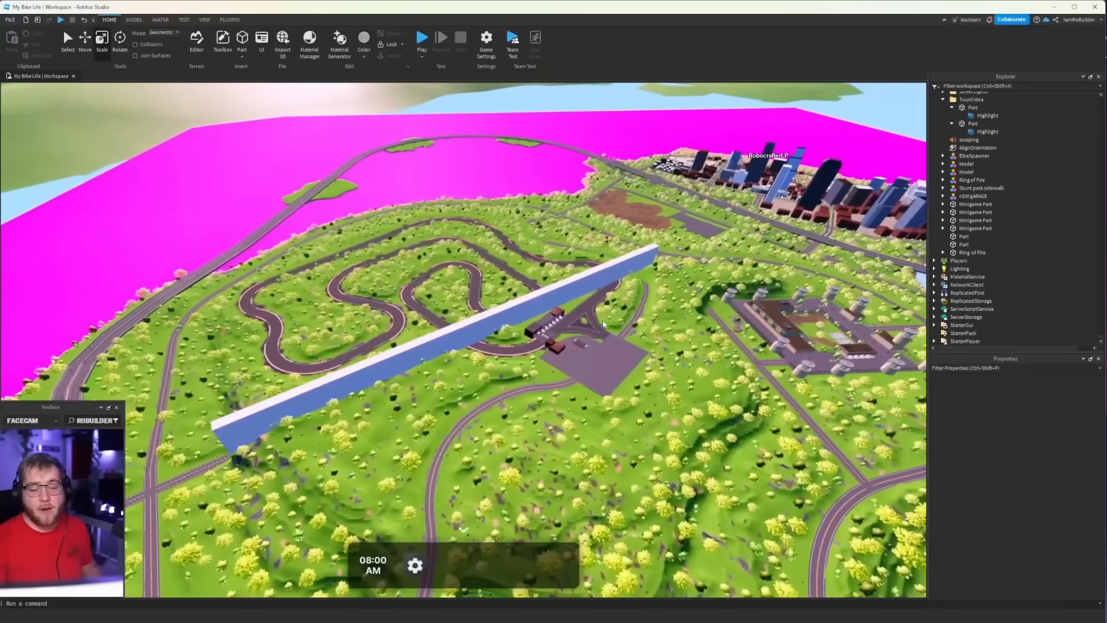
Step: Inspect the underside of the terrain near the race track and the tunnel entrance on the other side of the hill
key("w")
right_click_drag(497, 302, 498, 302)
key("w")
key("s")
key("w")
key("w")
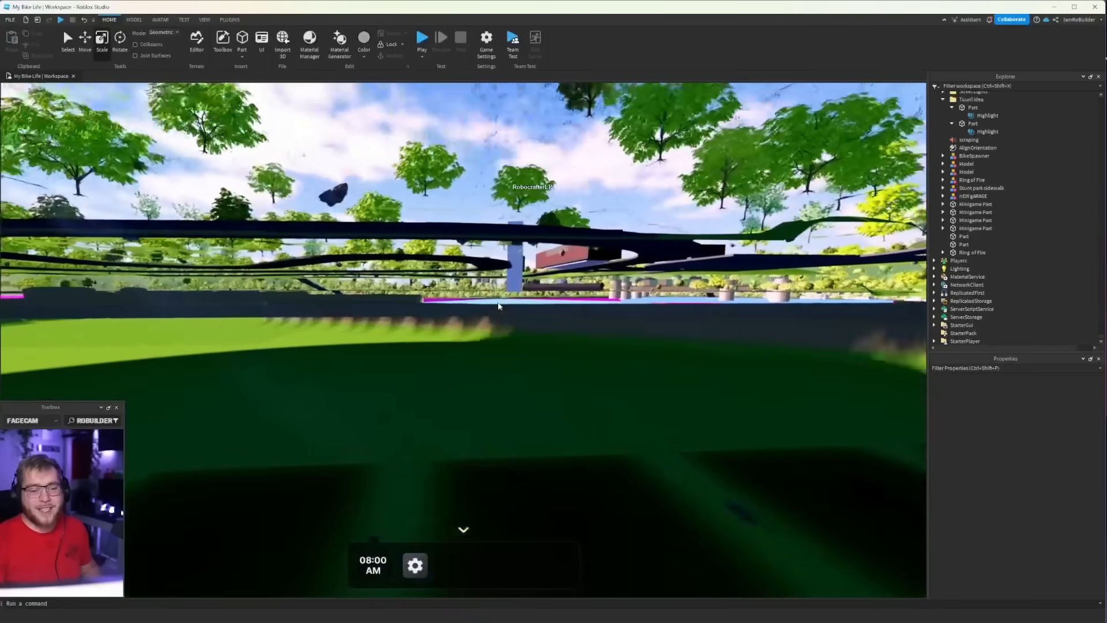
key("w")
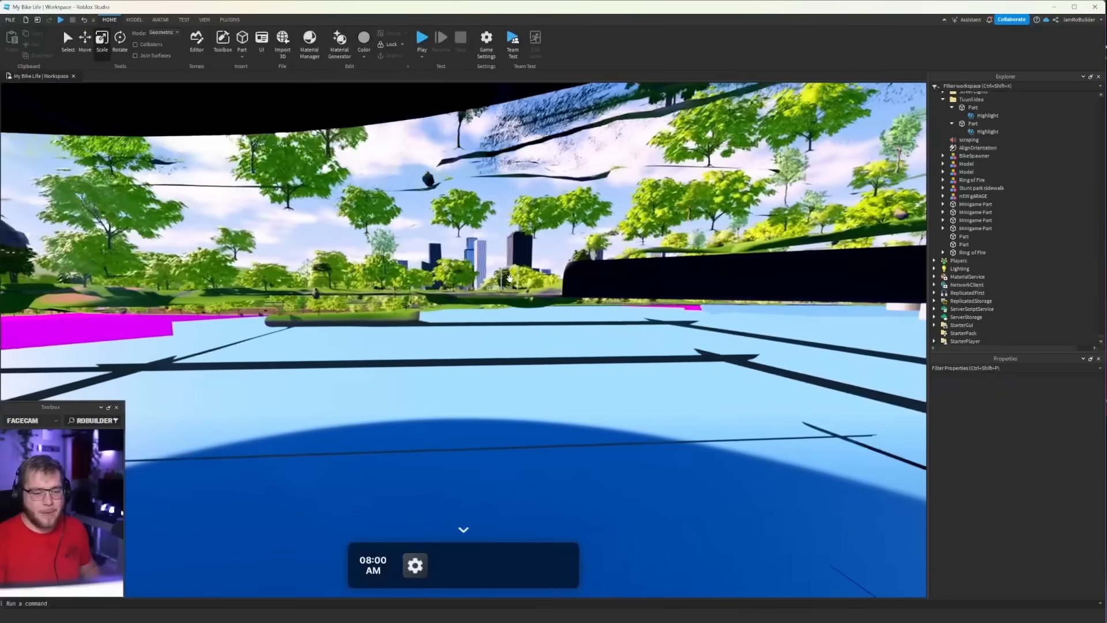
key("w")
right_click_drag(512, 281, 515, 288)
key("w")
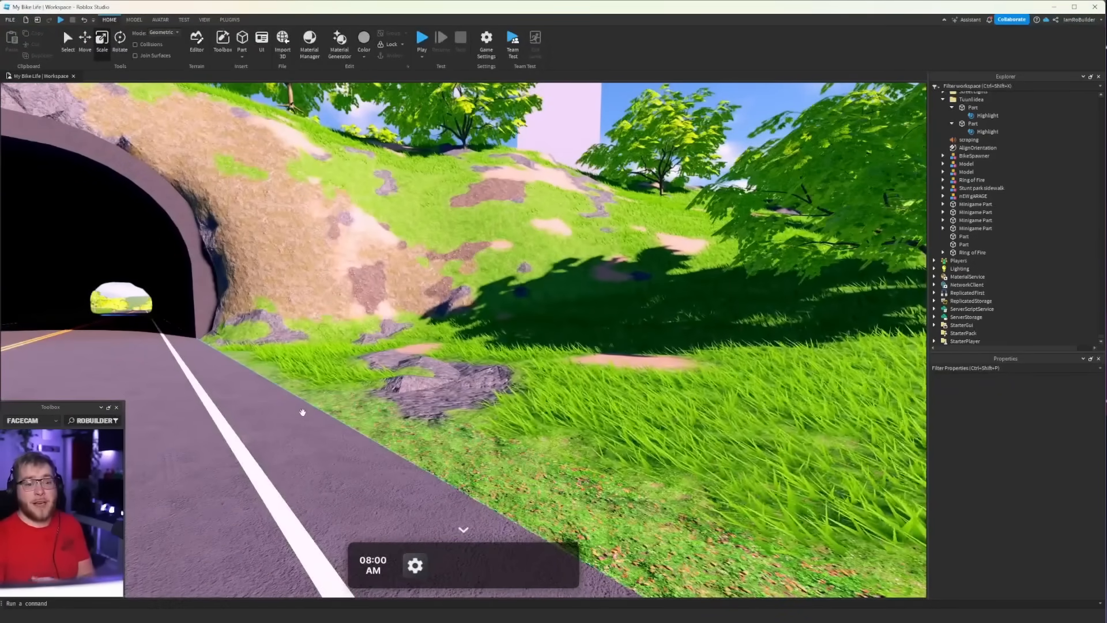
key("w")
right_click_drag(406, 335, 416, 322)
key("s")
key("s")
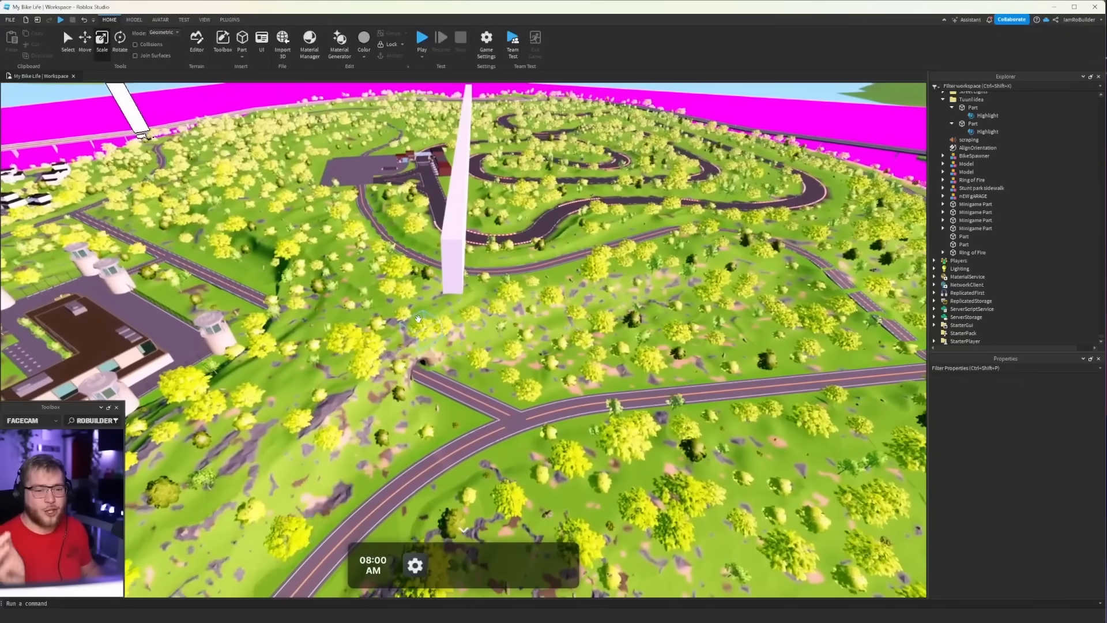
Step: Examine the long white placeholder block crossing the race track and the wall-and-roof mock-up beside the road
scroll(459, 235, "up", 6)
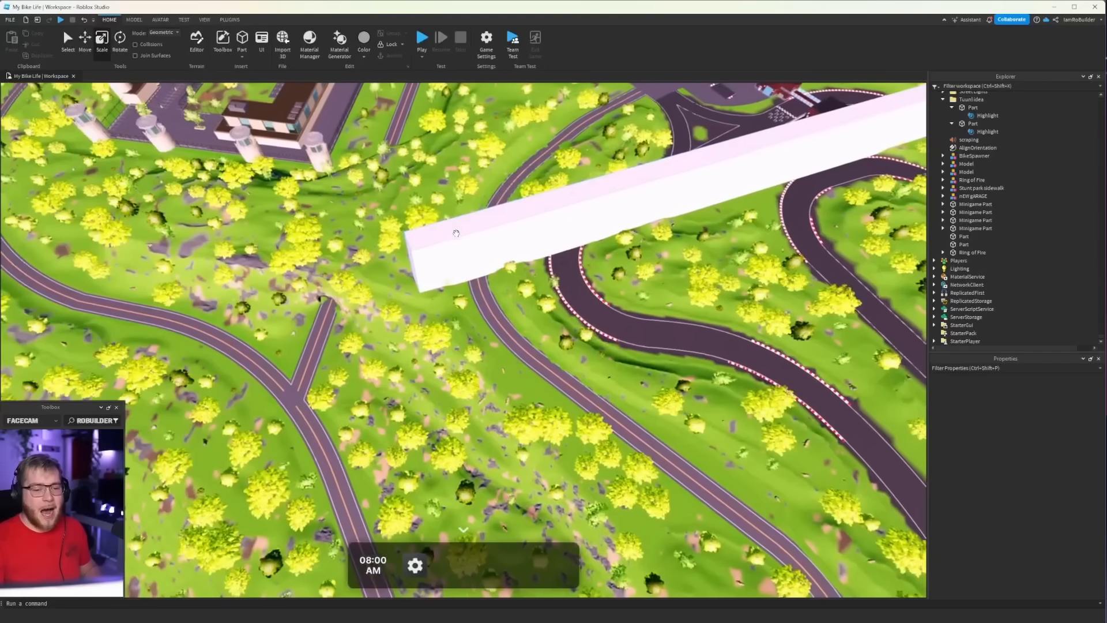
key("d")
key("d")
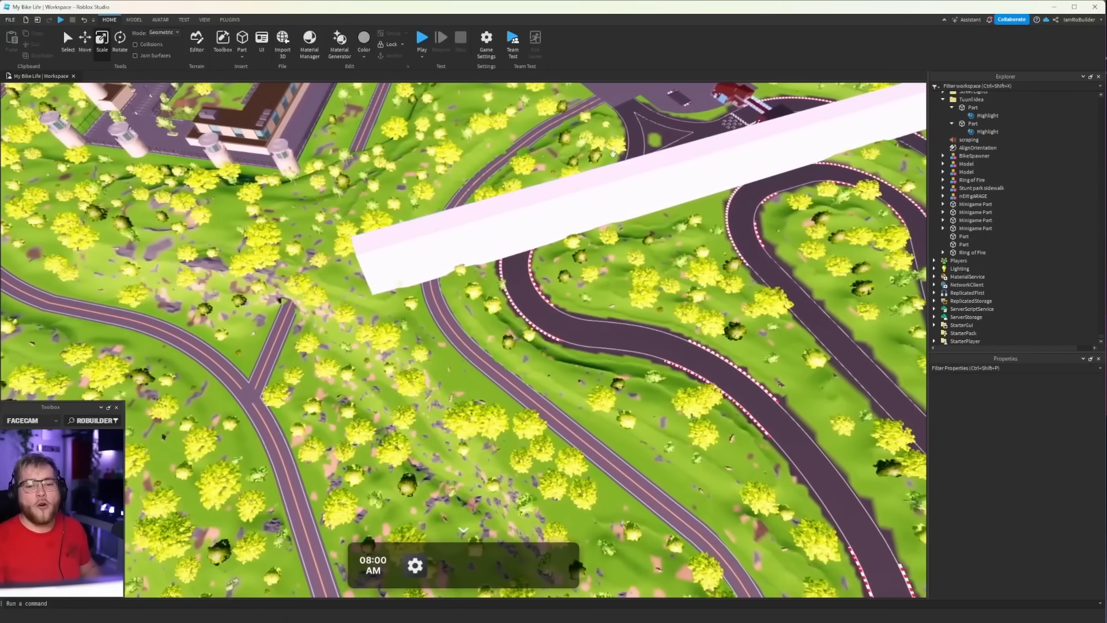
key("d")
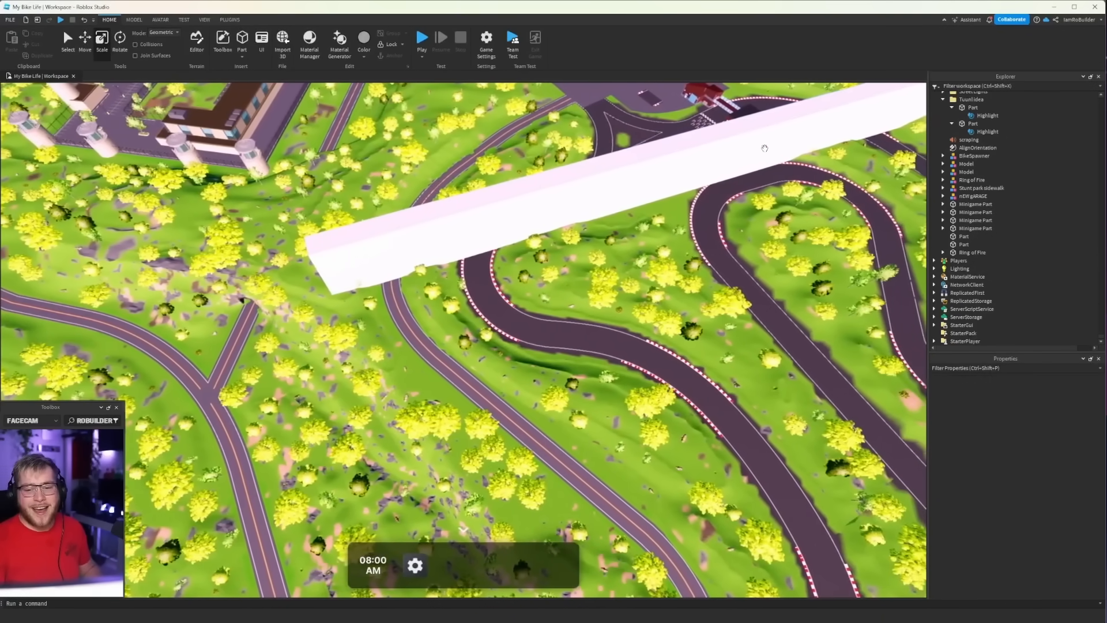
key("d")
right_click_drag(544, 257, 544, 246)
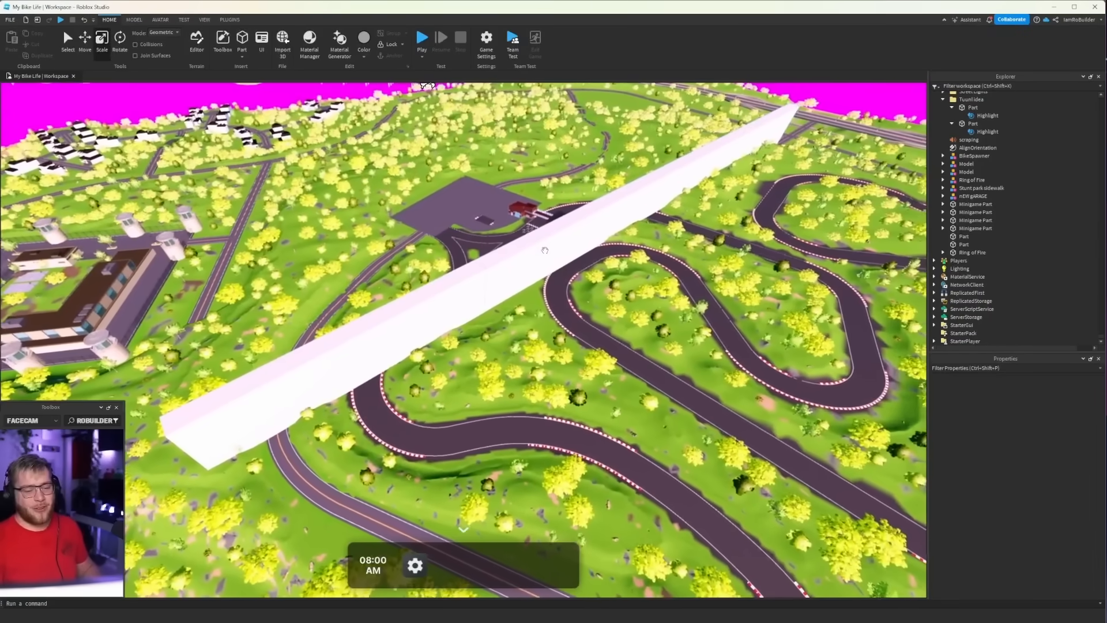
key("s")
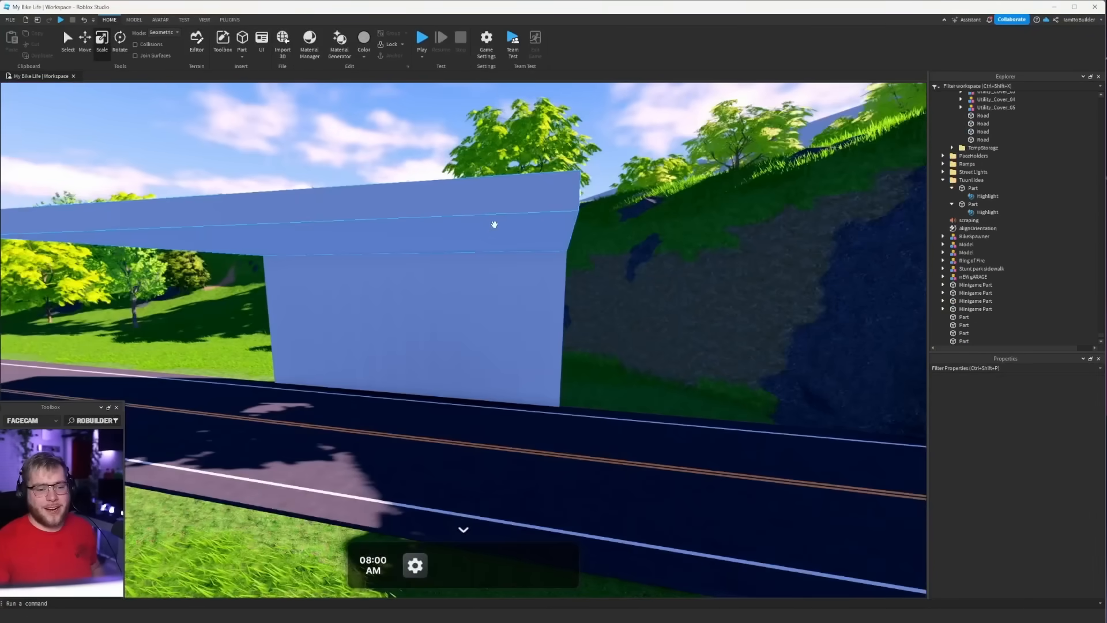
key("s")
right_click_drag(517, 292, 518, 297)
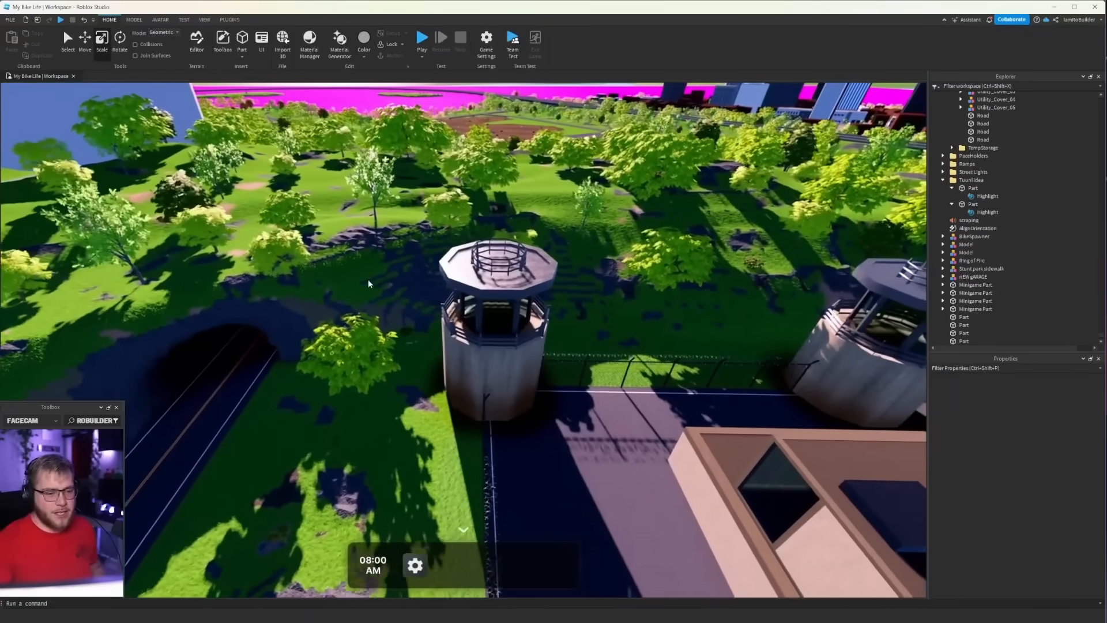
Step: Extend the ledge along the foot of the mock-up wall toward the road to a depth of about 6.5 studs
right_click_drag(368, 279, 489, 260)
key("d")
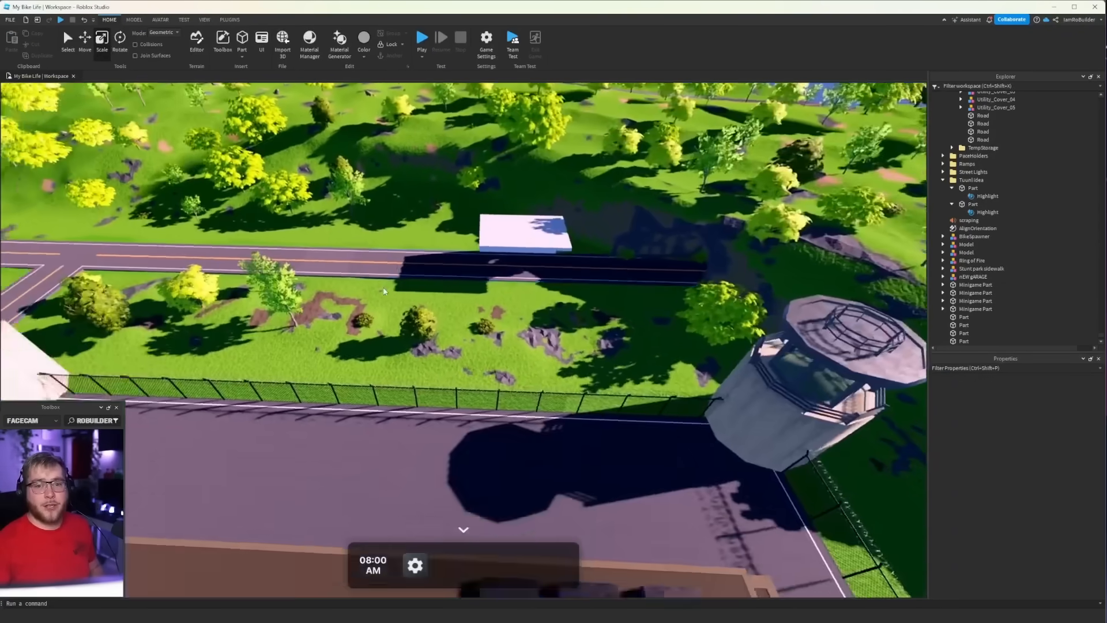
key("w")
right_click_drag(651, 204, 664, 191)
key("w")
left_click(600, 203)
right_click_drag(602, 207, 602, 206)
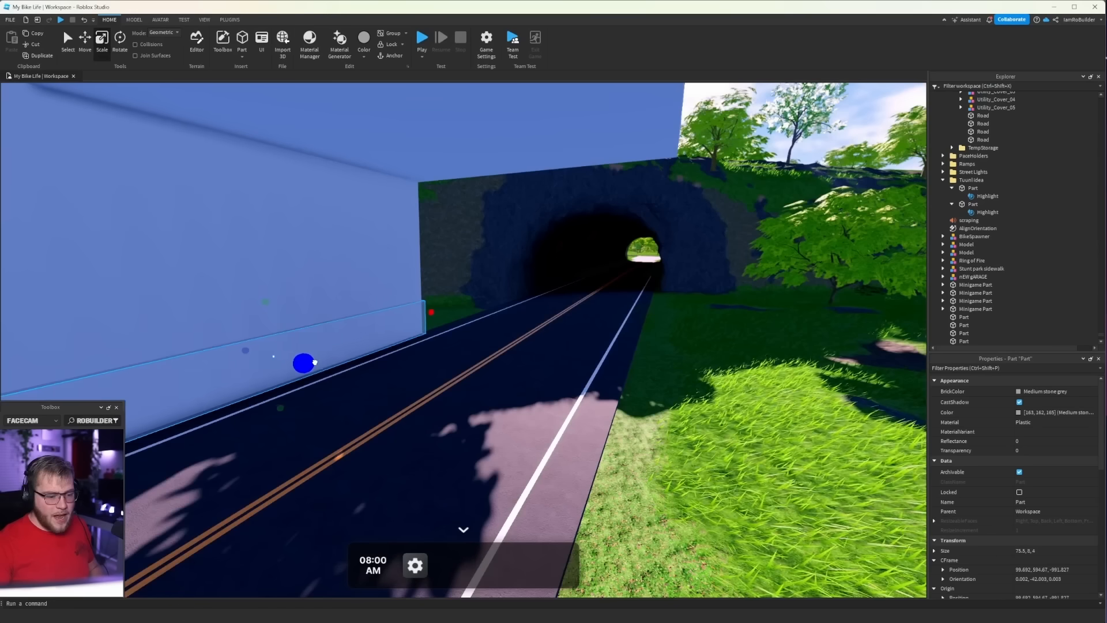
left_click_drag(304, 364, 312, 366)
right_click_drag(453, 356, 456, 354)
Step: Form an upper ledge along the wall from a copy of the lower ledge, 13 studs high and 9 studs deep
left_click_drag(474, 350, 474, 357)
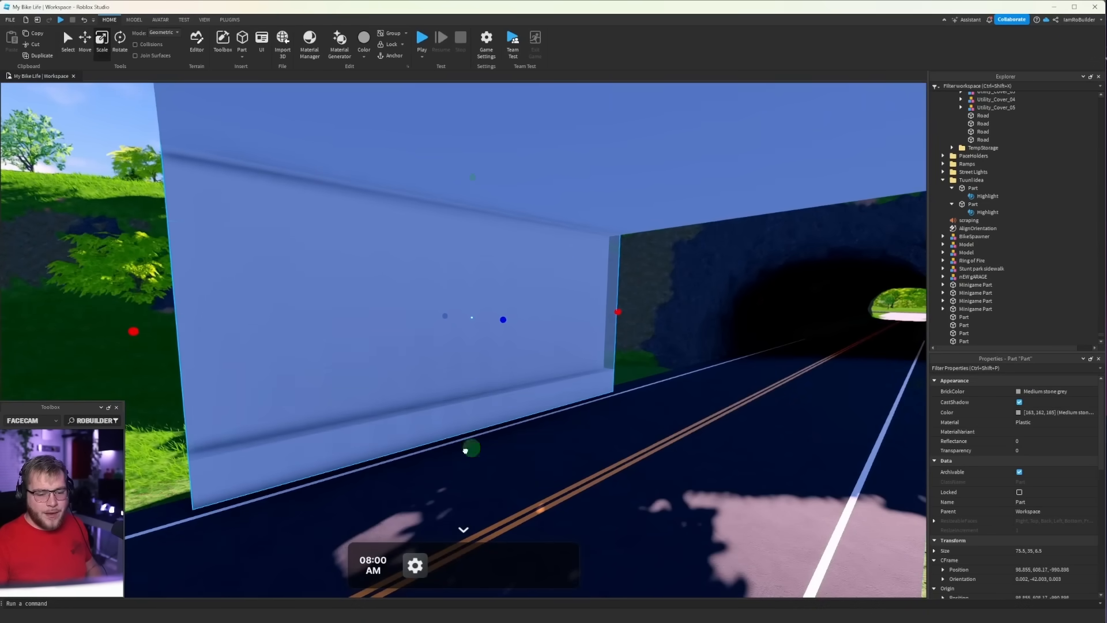
left_click_drag(465, 320, 464, 319)
key("a")
right_click_drag(445, 301, 453, 300)
left_click_drag(453, 300, 463, 301)
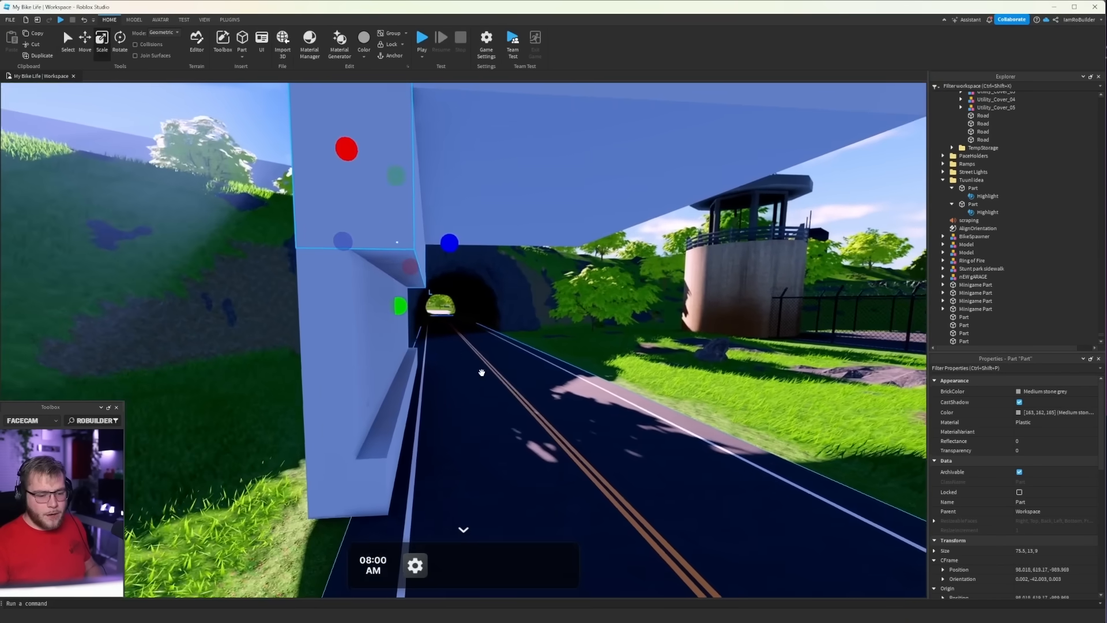
Step: Select the wall, both ledges and the roof slab together and move them slightly away from the road
left_click(400, 436)
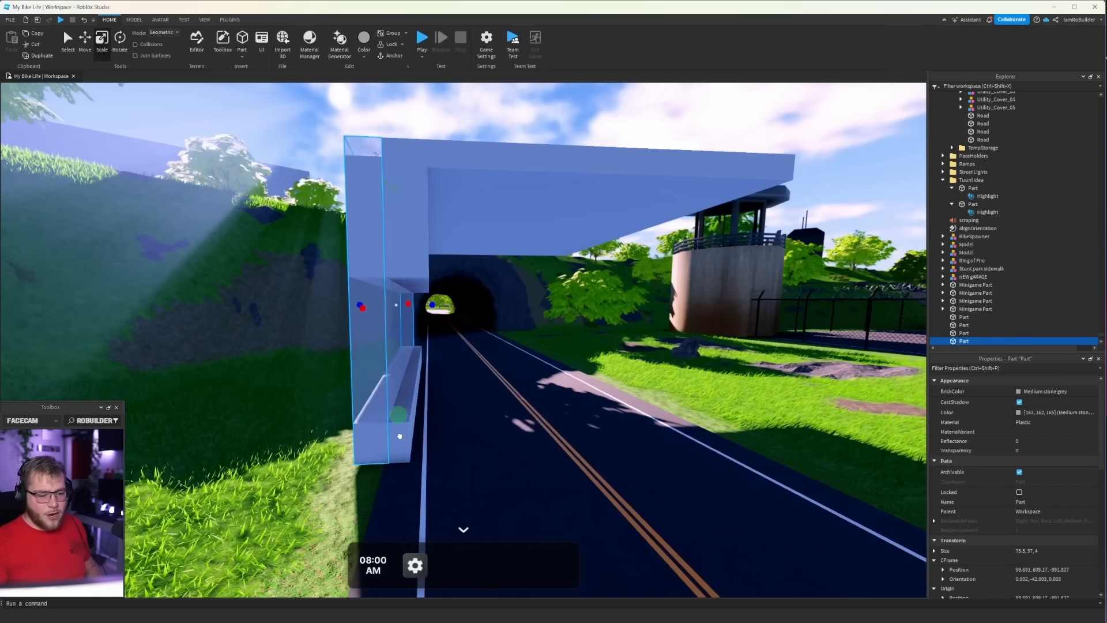
left_click(389, 416, "ctrl")
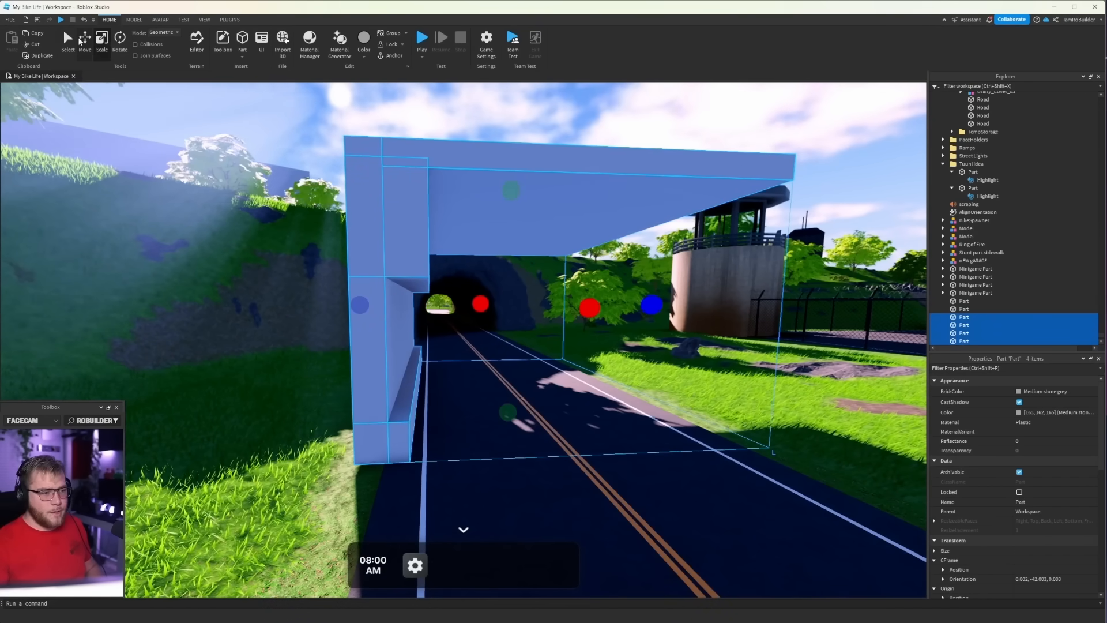
left_click(80, 41)
left_click_drag(413, 309, 403, 315)
right_click_drag(355, 107, 354, 102)
left_click(355, 106)
Step: Duplicate the upper ledge and shrink the copy to a thin strip 0.5 studs high and 5 studs deep at its underside
key("w")
key("ctrl+3")
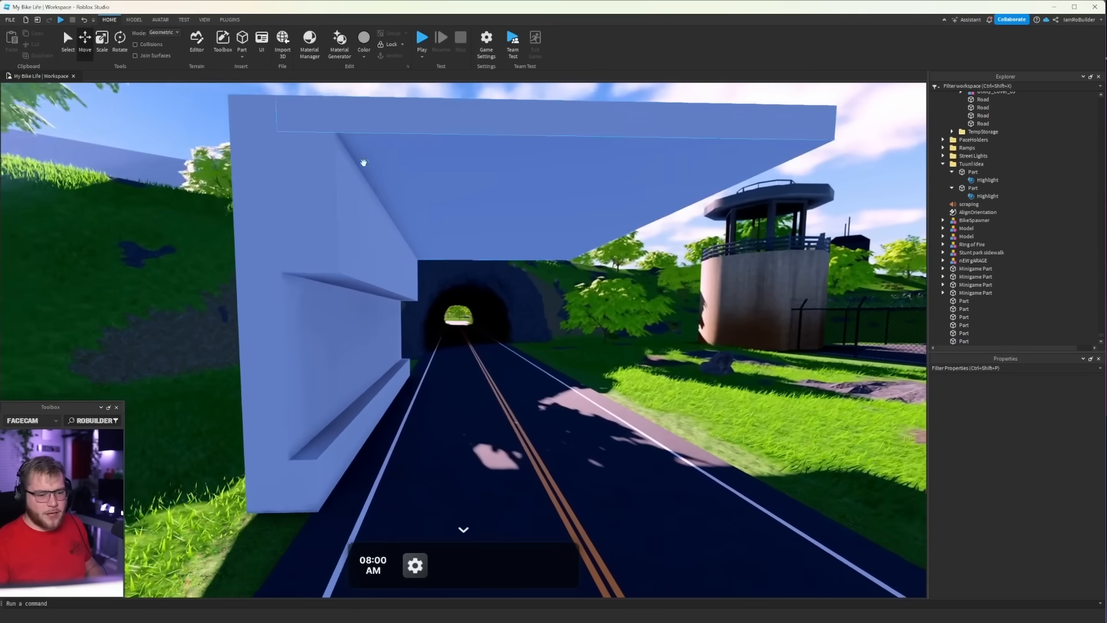
left_click(236, 178)
left_click_drag(312, 253, 320, 247)
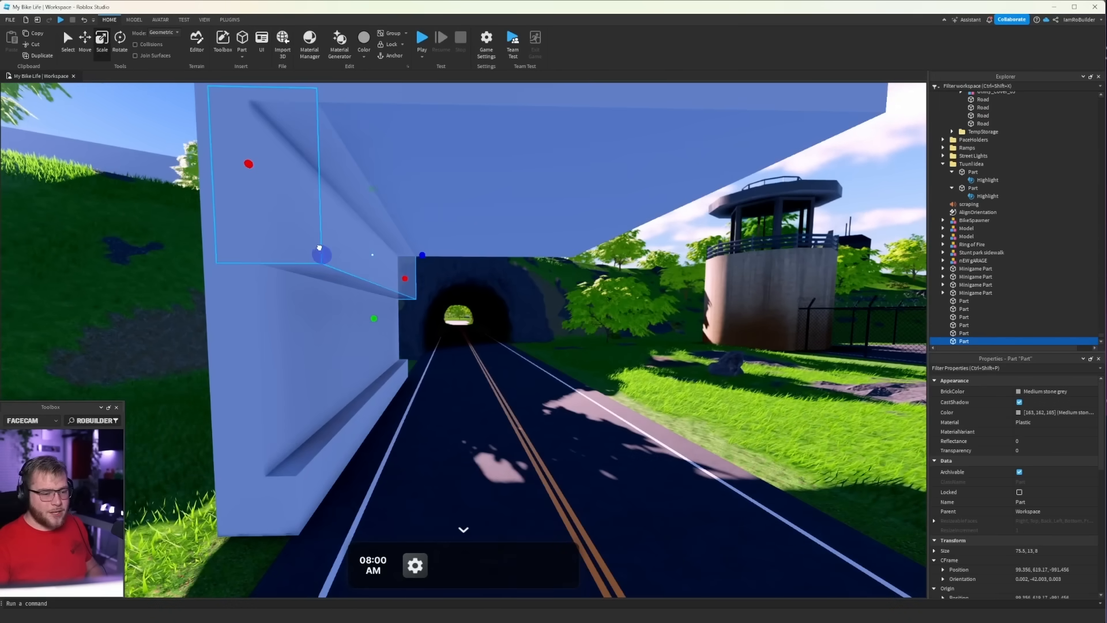
key("w")
right_click_drag(413, 259, 414, 260)
key("s")
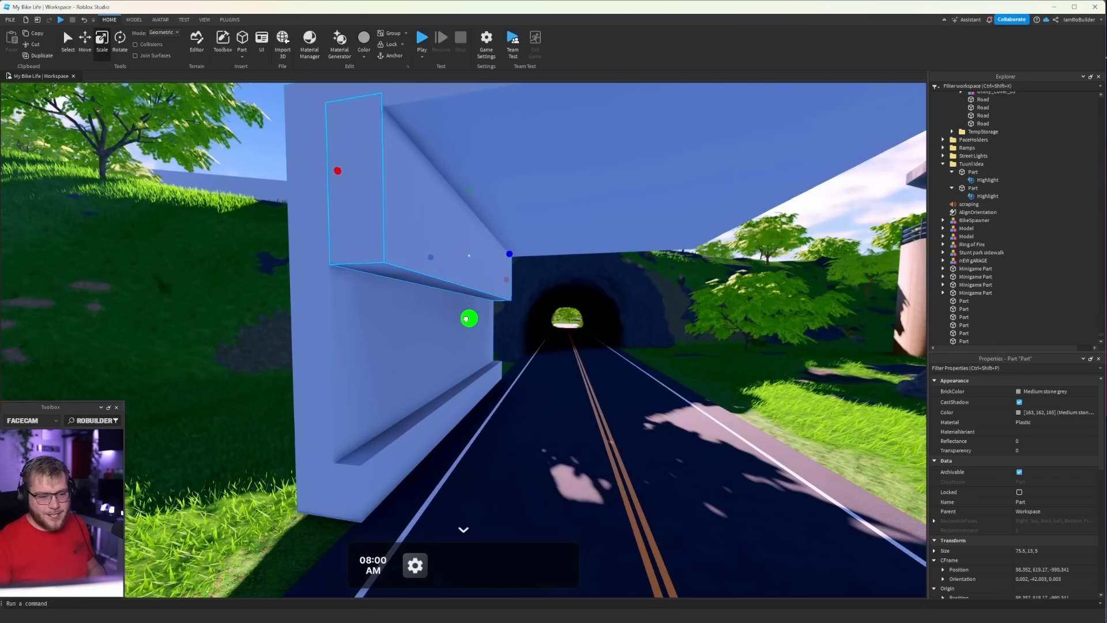
right_click_drag(442, 208, 442, 208)
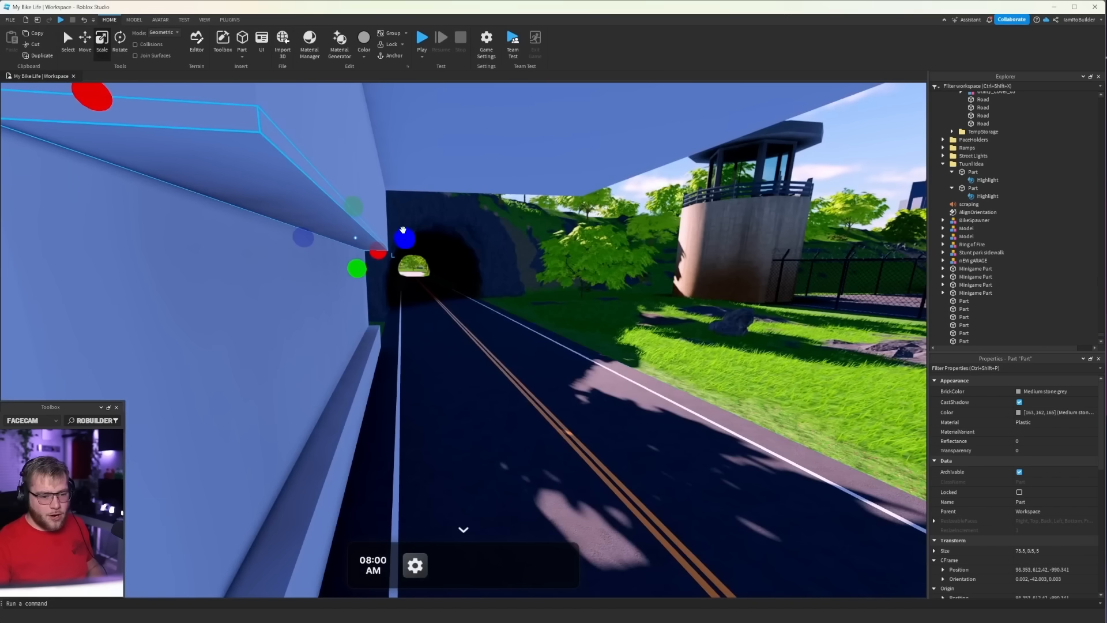
Step: Narrow the thin strip under the upper ledge to 4 studs deep and trim its length to inset the end
left_click_drag(405, 237, 405, 238)
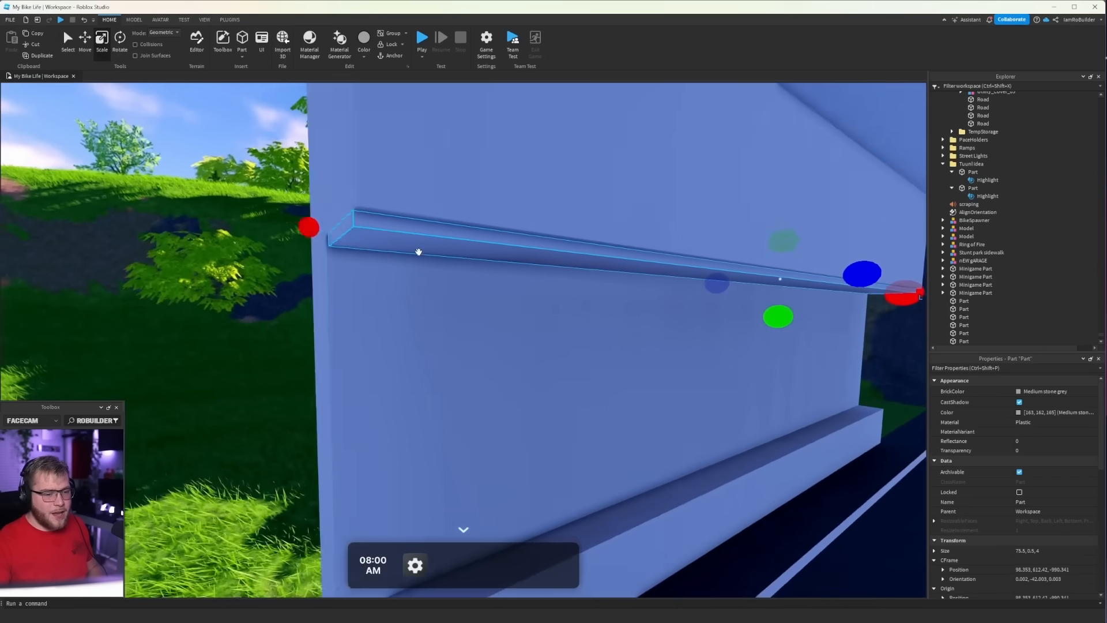
right_click_drag(356, 271, 356, 271)
right_click_drag(782, 396, 780, 396)
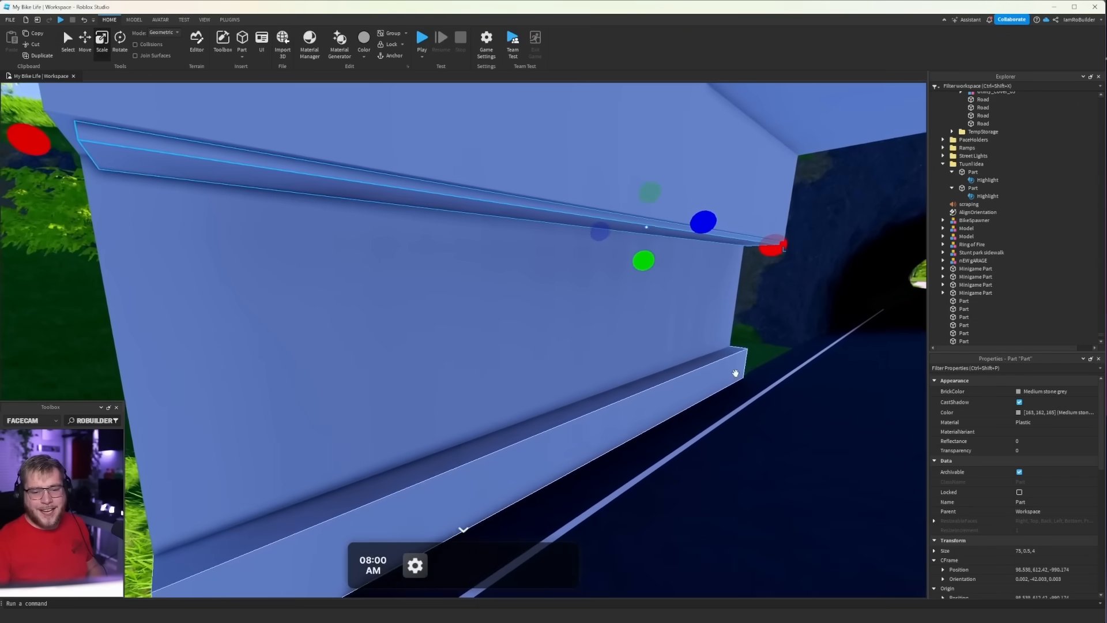
right_click_drag(714, 313, 714, 313)
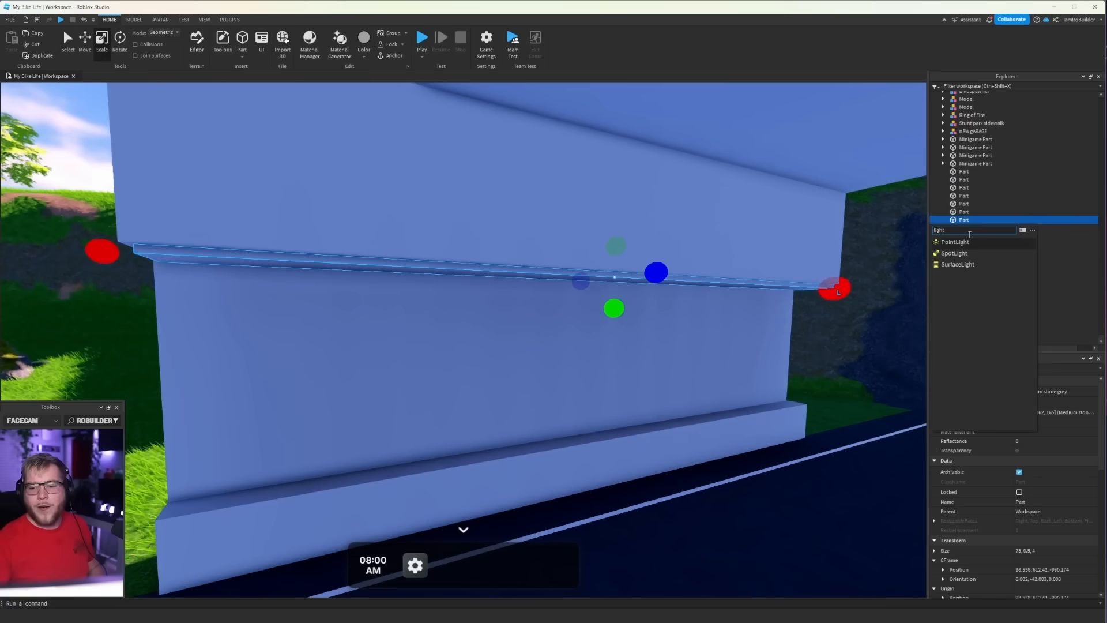
Step: Add a SurfaceLight to the thin strip and set its face to Bottom
left_click(957, 264)
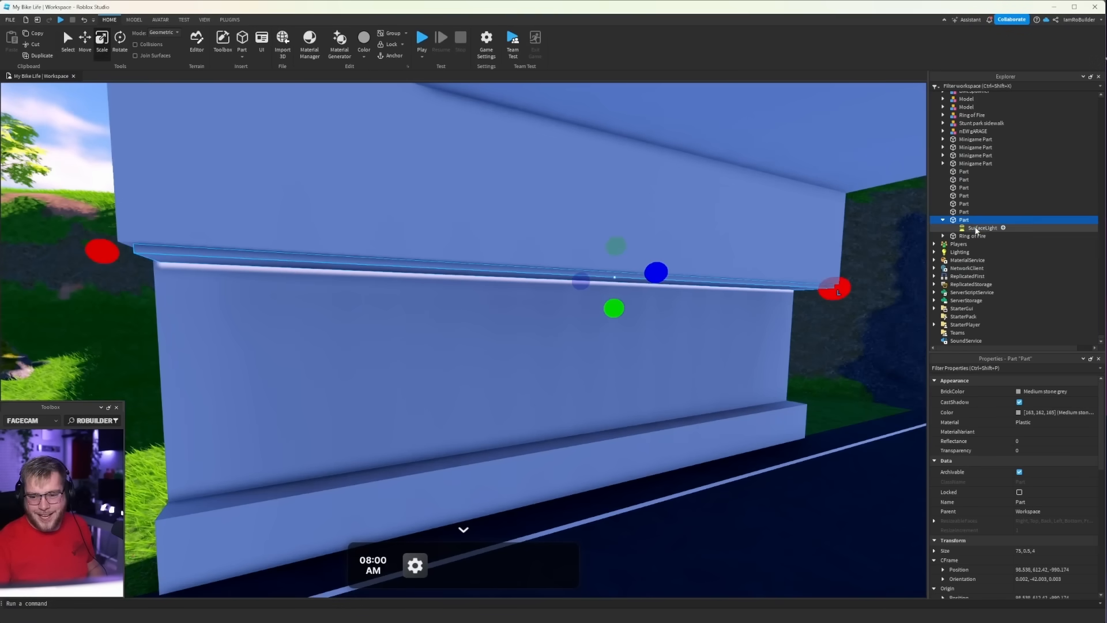
left_click(1030, 431)
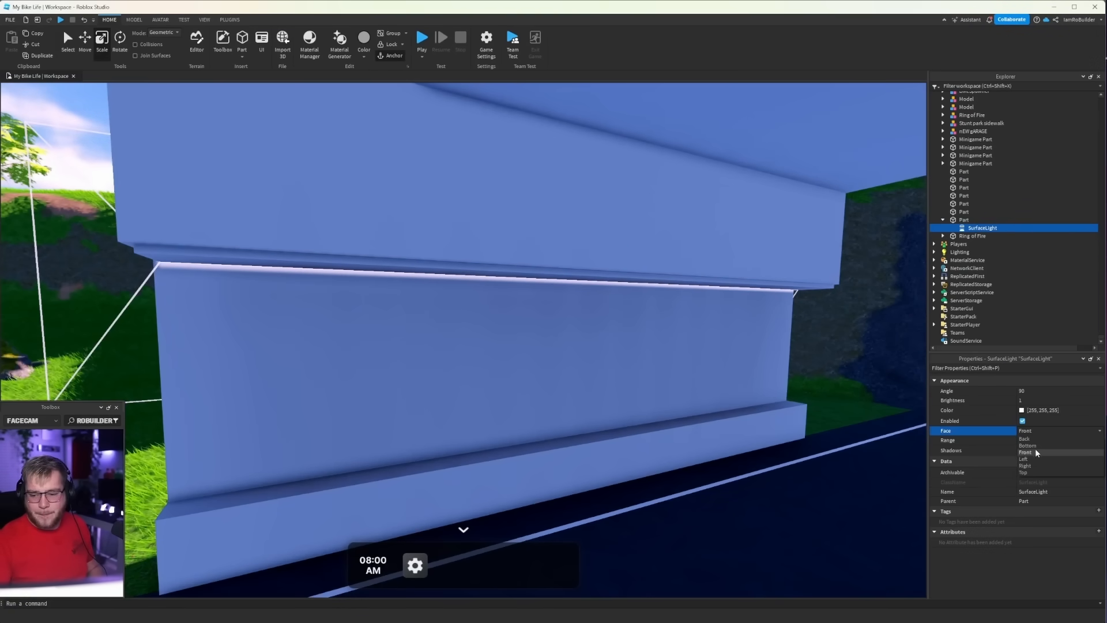
left_click(1036, 448)
Step: Set the SurfaceLight's color to pale cyan, RGB 162, 247, 255
left_click(1021, 410)
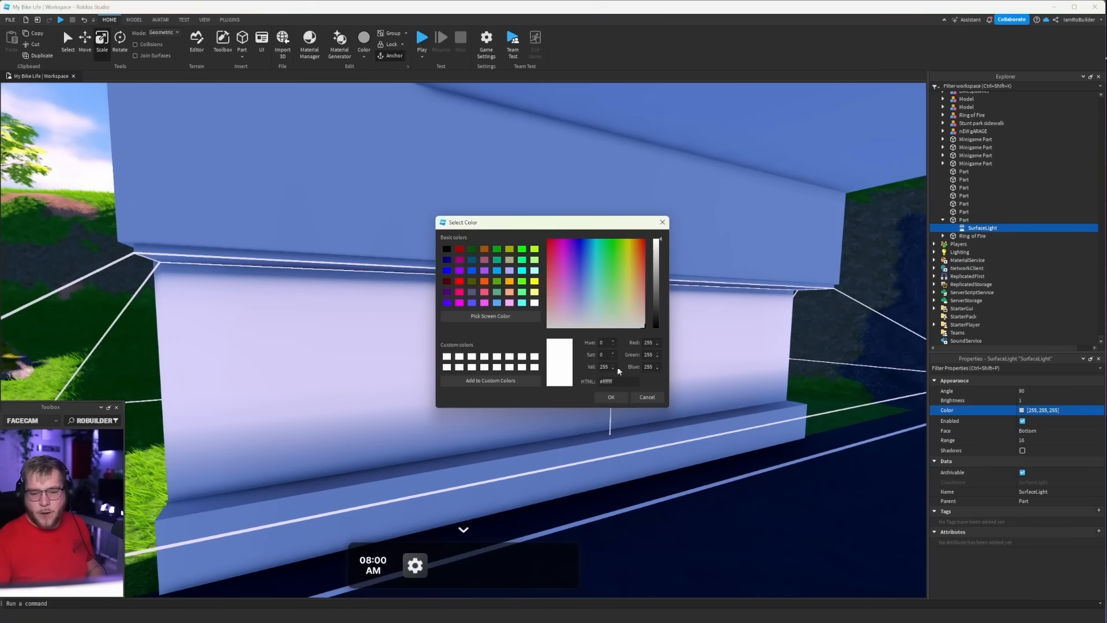
left_click(595, 295)
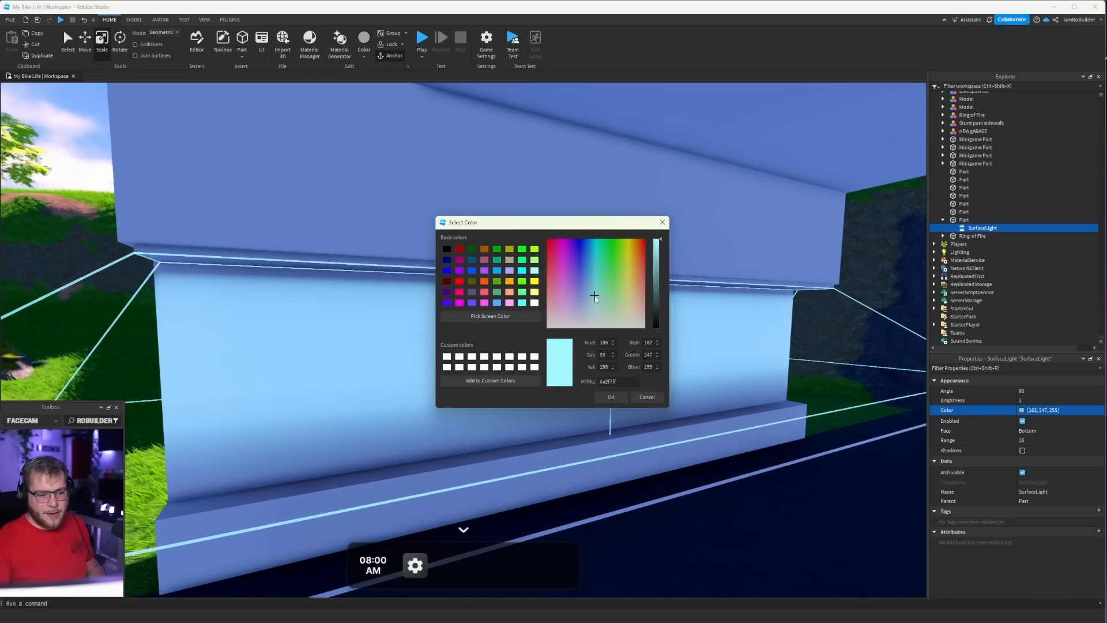
left_click(611, 397)
Step: Give the thin strip part itself the light's color, RGB 162, 247, 255
scroll(625, 391, "up", 3)
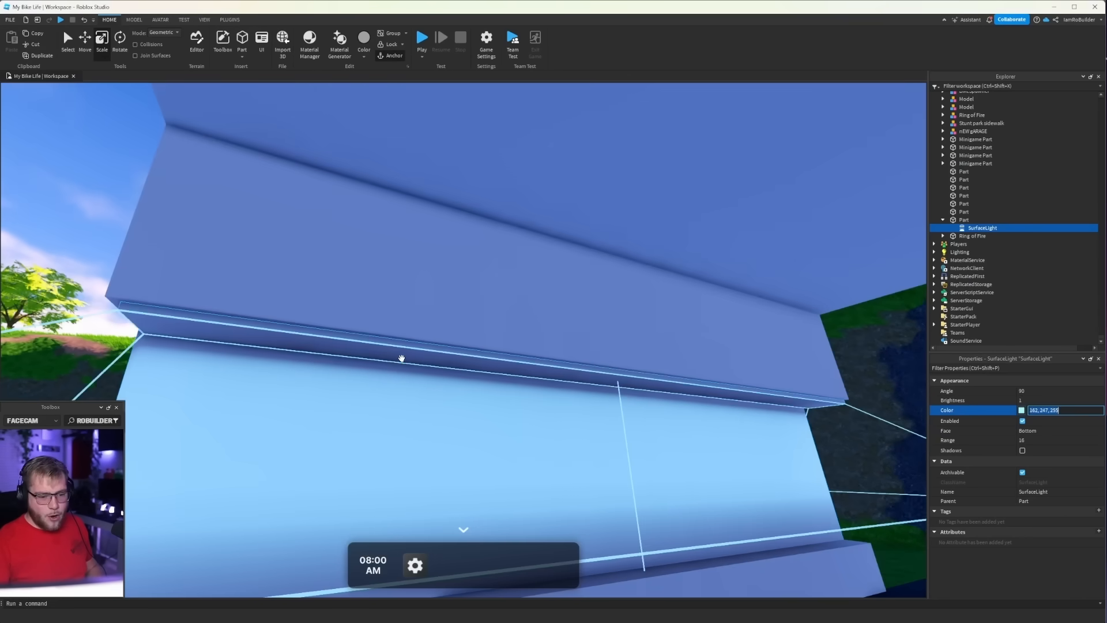
left_click(502, 378)
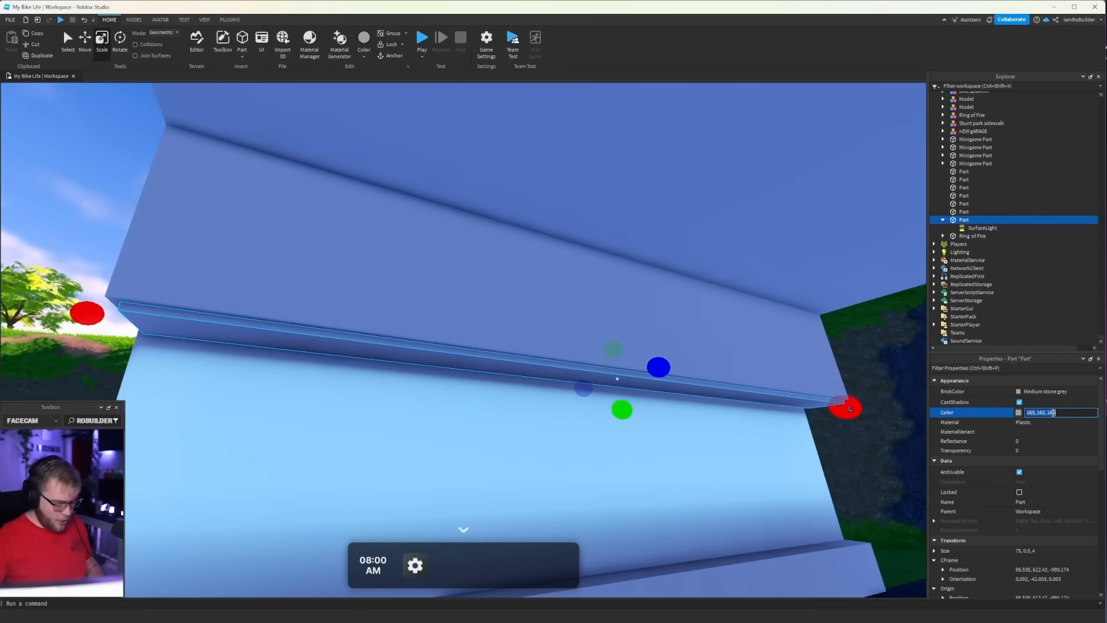
key("Return")
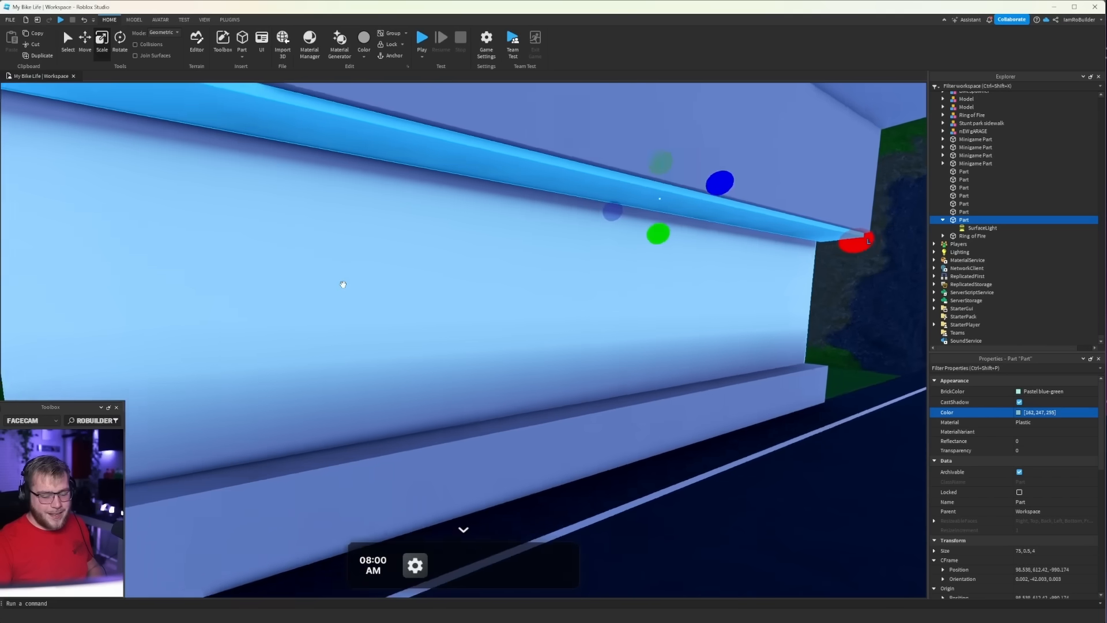
scroll(346, 285, "down", 5)
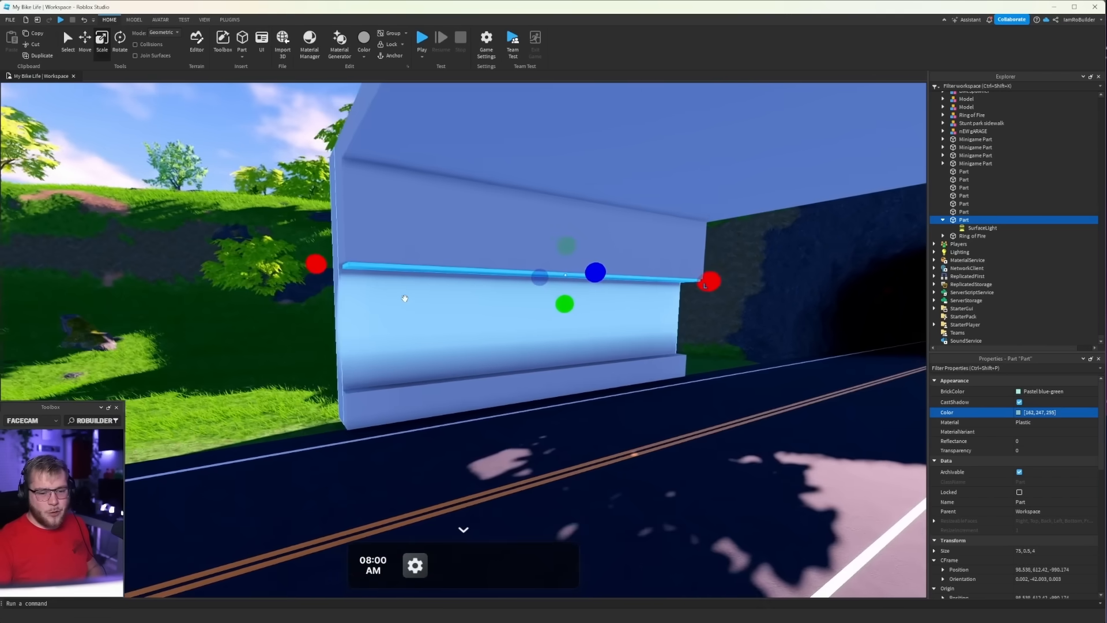
scroll(405, 299, "up", 3)
Step: Reduce the SurfaceLight's range to 6, trying a wider beam angle before returning the angle to 90
left_click(982, 228)
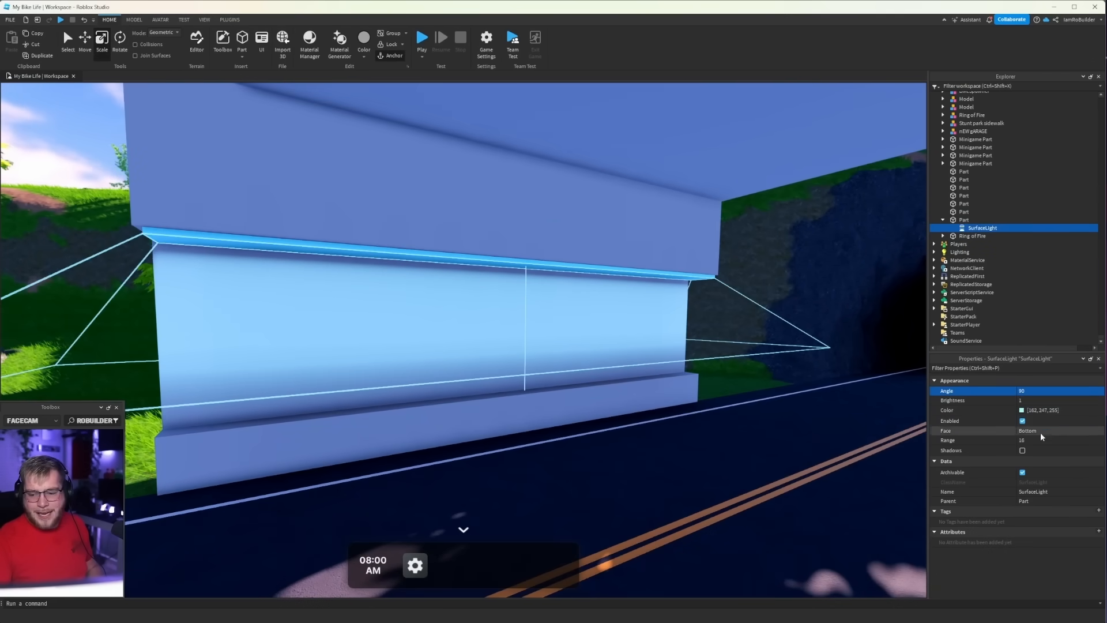
left_click(1026, 391)
mouse_move(1078, 393)
left_mouse_down()
mouse_move(1068, 391)
mouse_move(1090, 392)
left_mouse_up()
left_click_drag(1089, 392, 1087, 392)
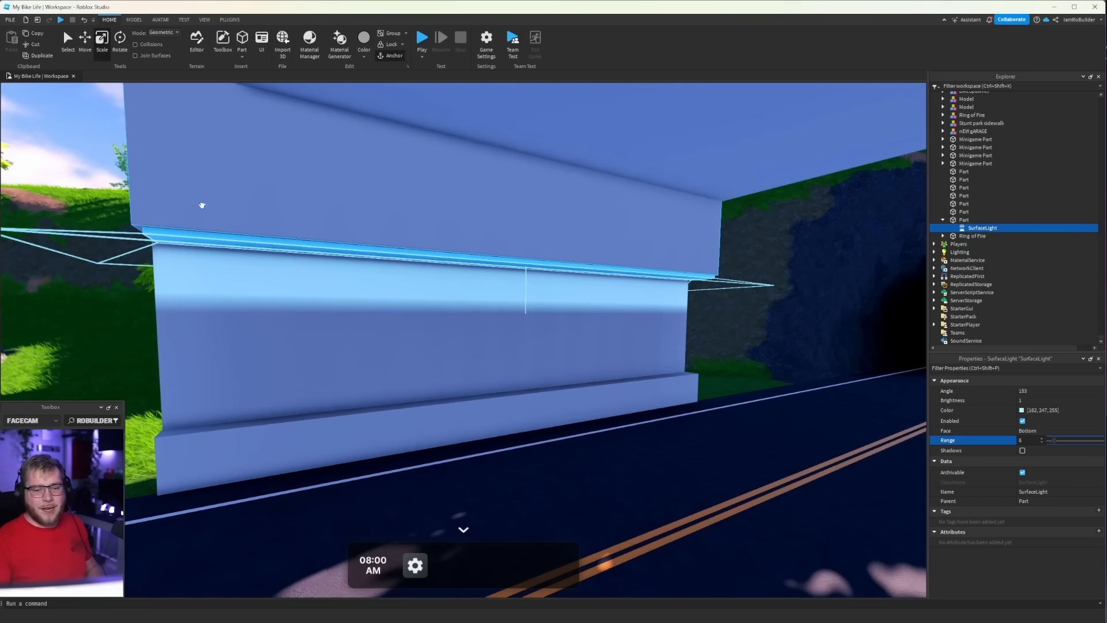
middle_click_drag(202, 205, 119, 172)
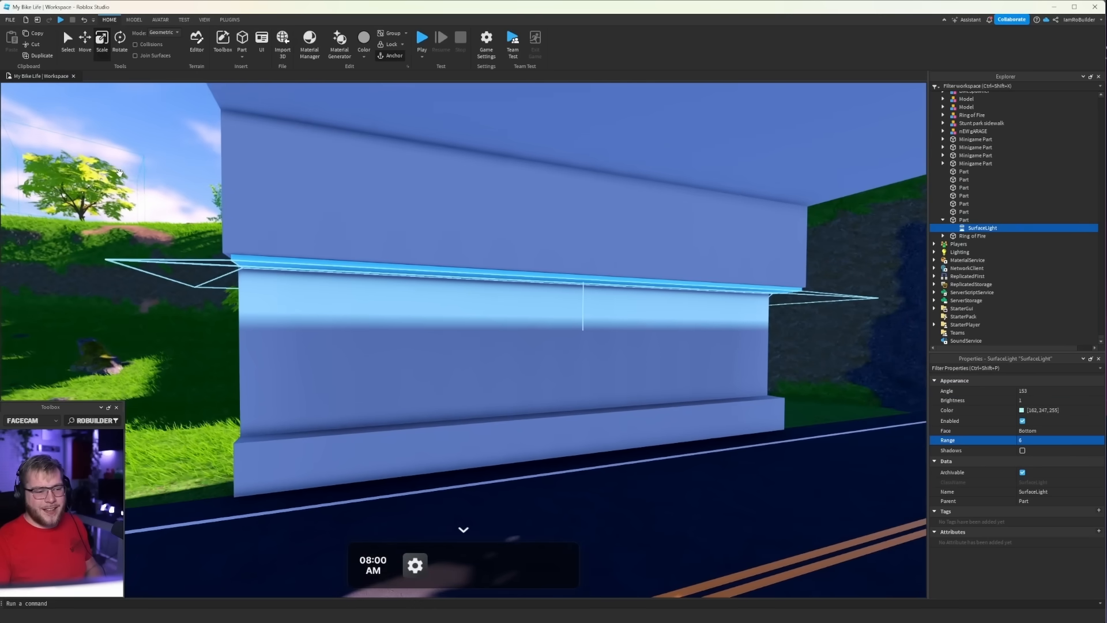
left_click(1041, 394)
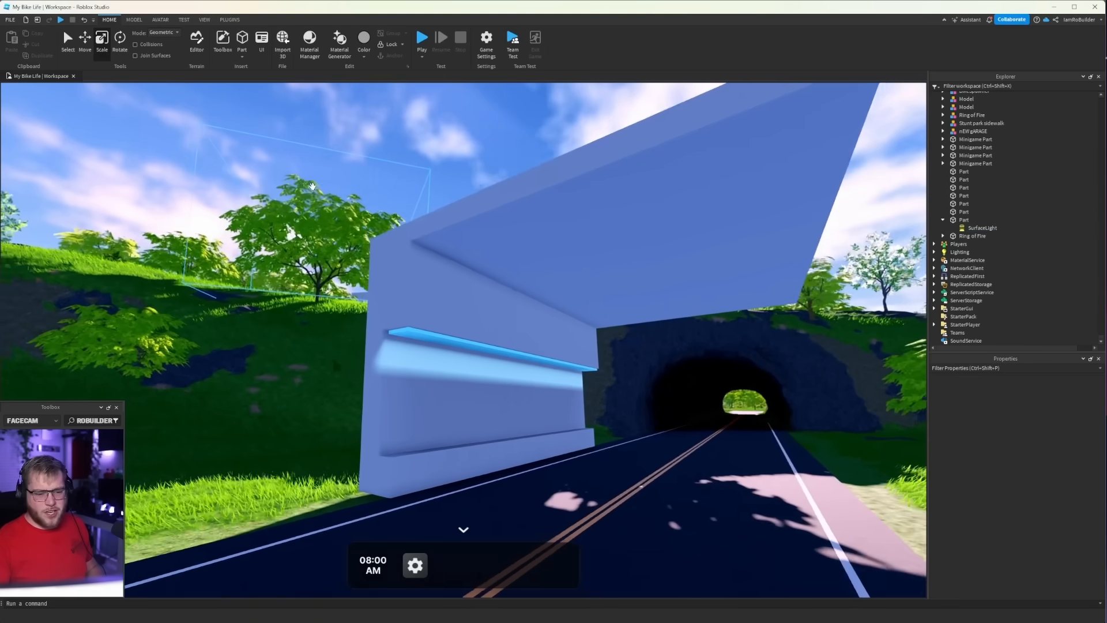
Step: Change the light strip's material to Neon and darken its color to RGB 86, 132, 136
key("w")
left_click(383, 329)
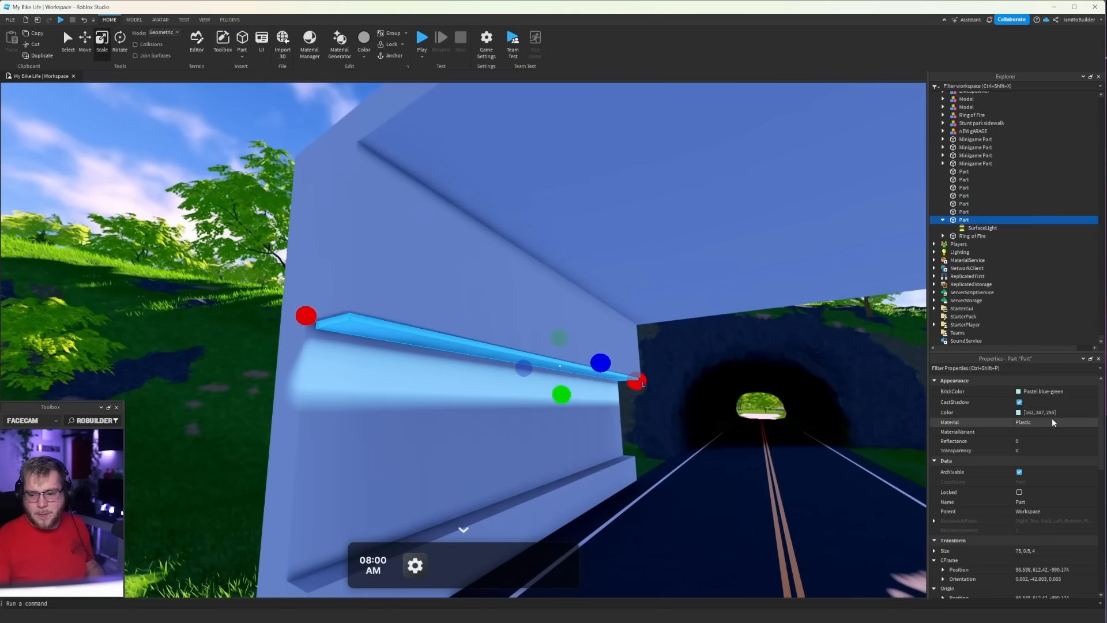
left_click(1022, 470)
left_click(1018, 413)
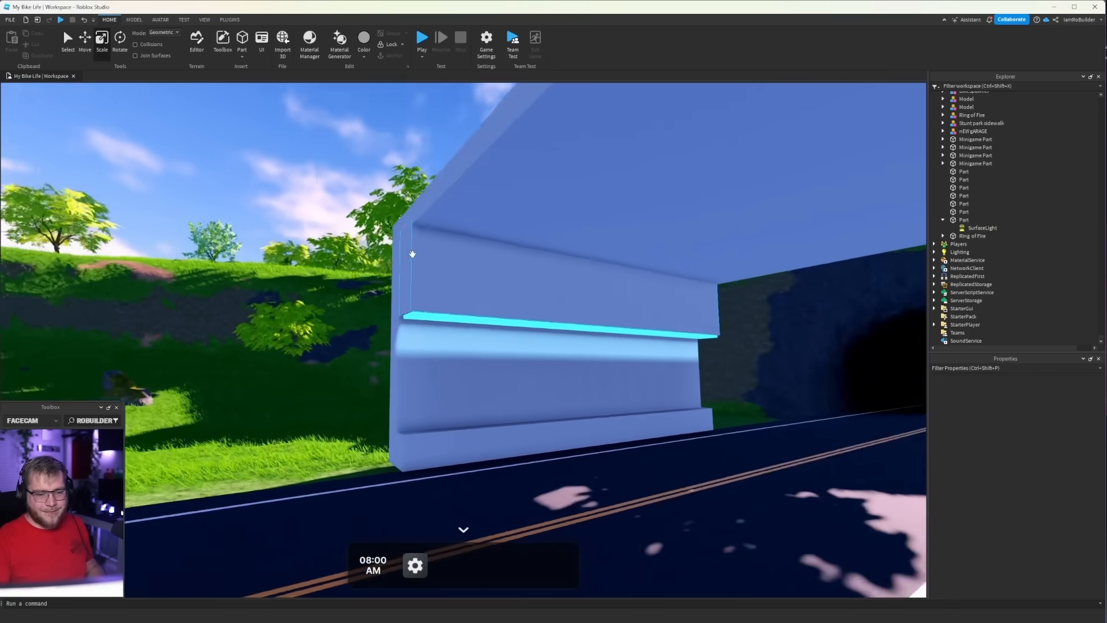
key("w")
right_click_drag(483, 285, 485, 286)
key("s")
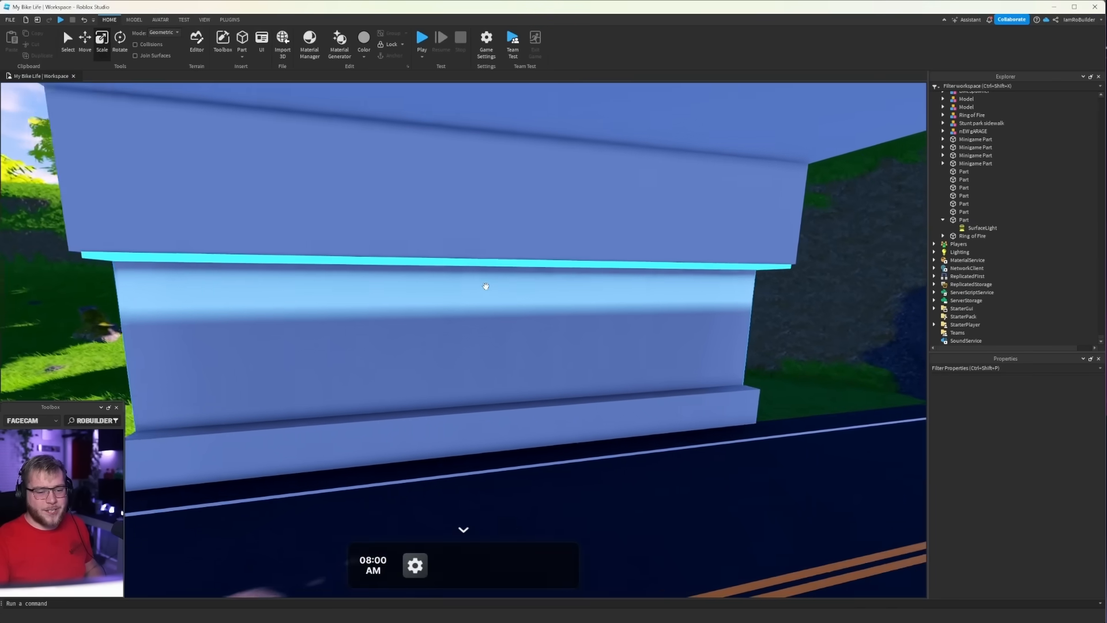
Step: Duplicate the lower ledge, shorten the copy to about 6.5 studs at one end and stretch it upward into a pillar
left_click(415, 413)
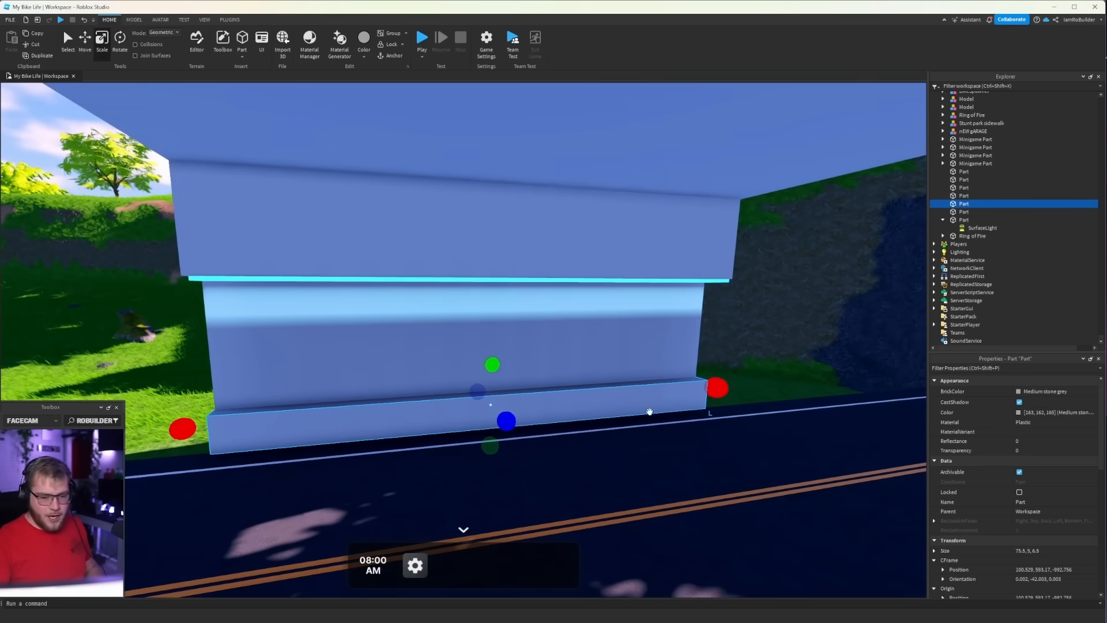
key("ctrl+d")
left_click_drag(701, 390, 436, 433)
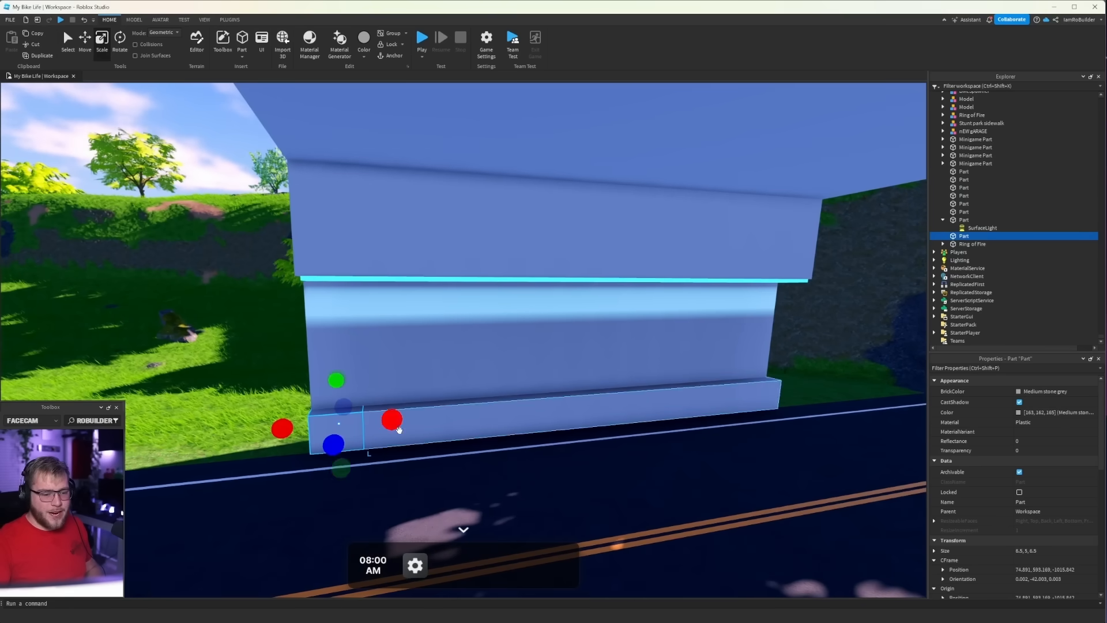
left_click_drag(329, 381, 335, 214)
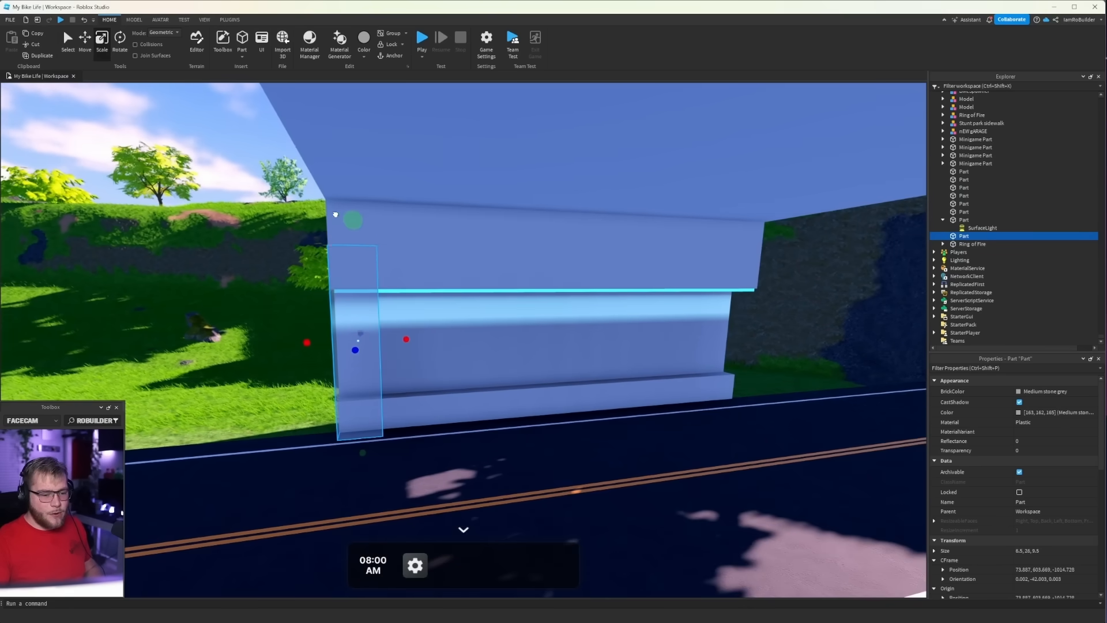
Step: Raise the end pillar to 34 studs high and 10 deep, duplicate it and align the copy with the wall's opposite end
key("w")
right_click_drag(452, 253, 455, 266)
key("s")
key("d")
left_click_drag(448, 339, 443, 338)
right_click_drag(488, 327, 489, 326)
left_click_drag(493, 430, 541, 431)
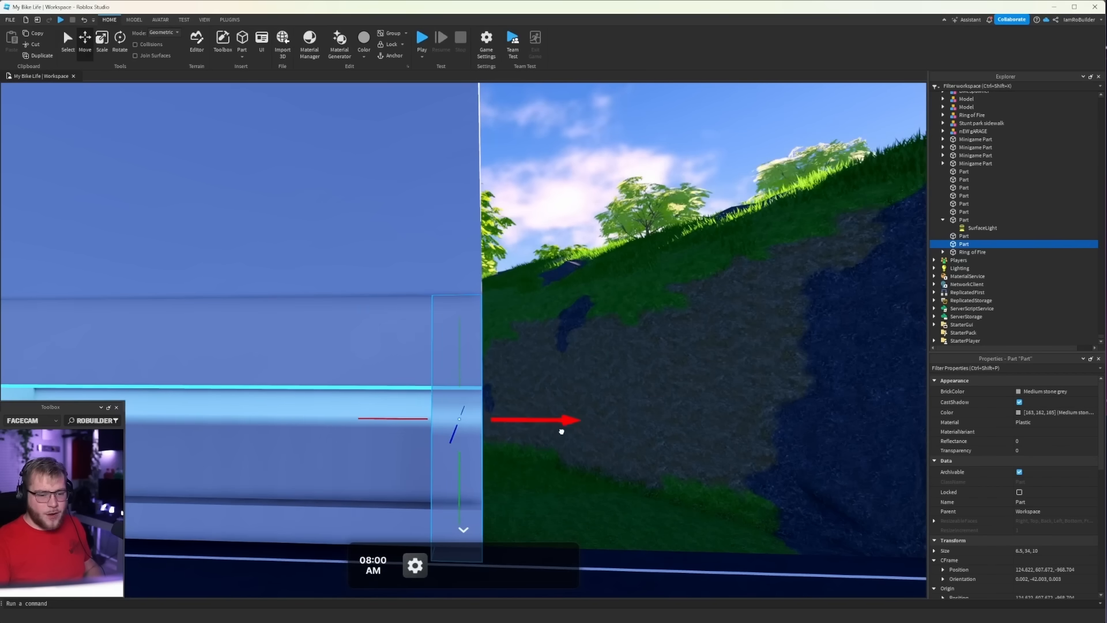
left_click(624, 166)
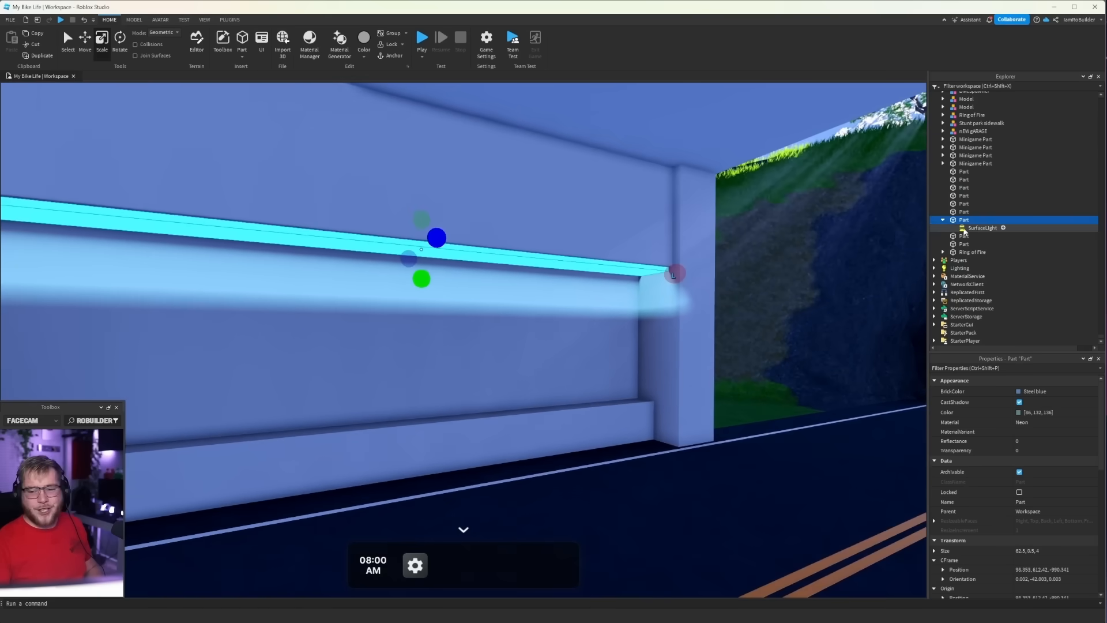
Step: Widen the strip SurfaceLight's beam angle slightly, to about 99
left_click(983, 228)
scroll(584, 351, "up", 3)
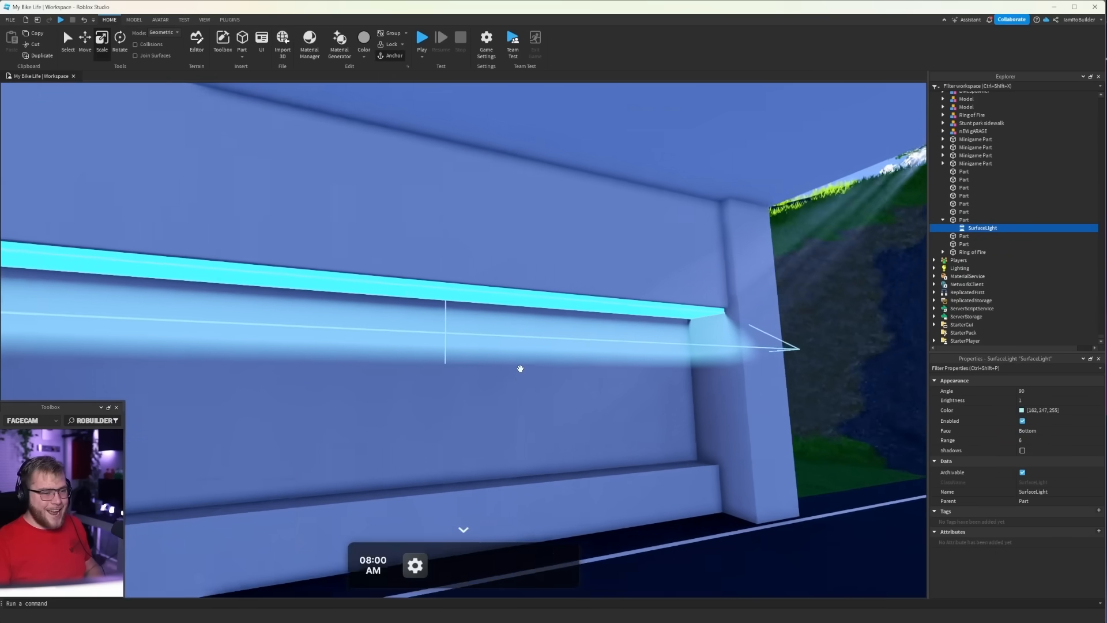
right_click_drag(520, 368, 520, 369)
right_click_drag(813, 260, 810, 257)
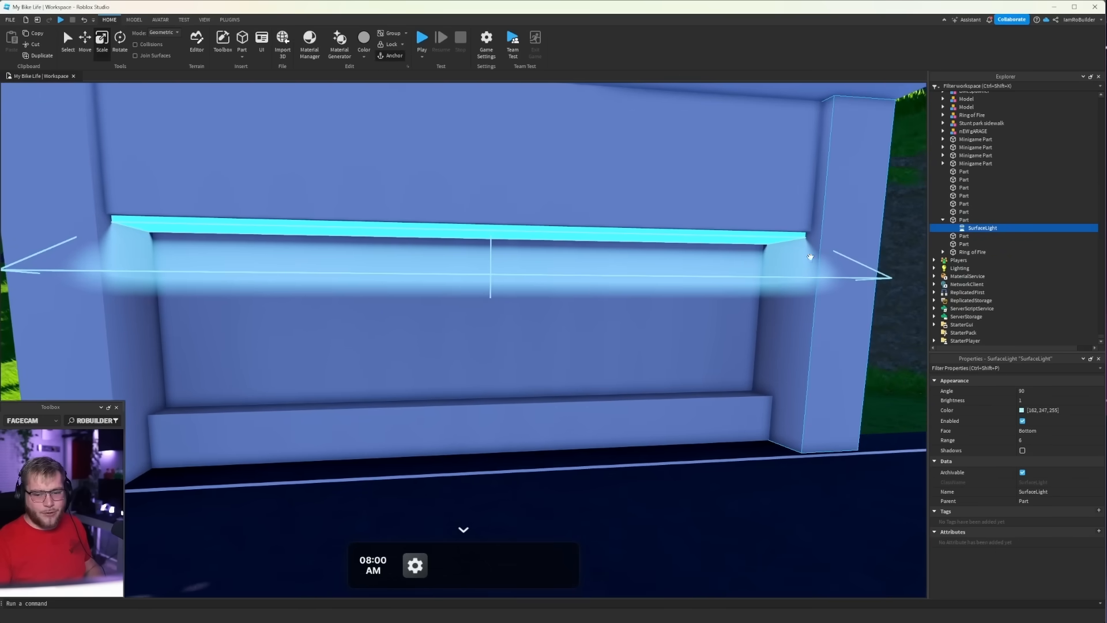
left_click(1046, 391)
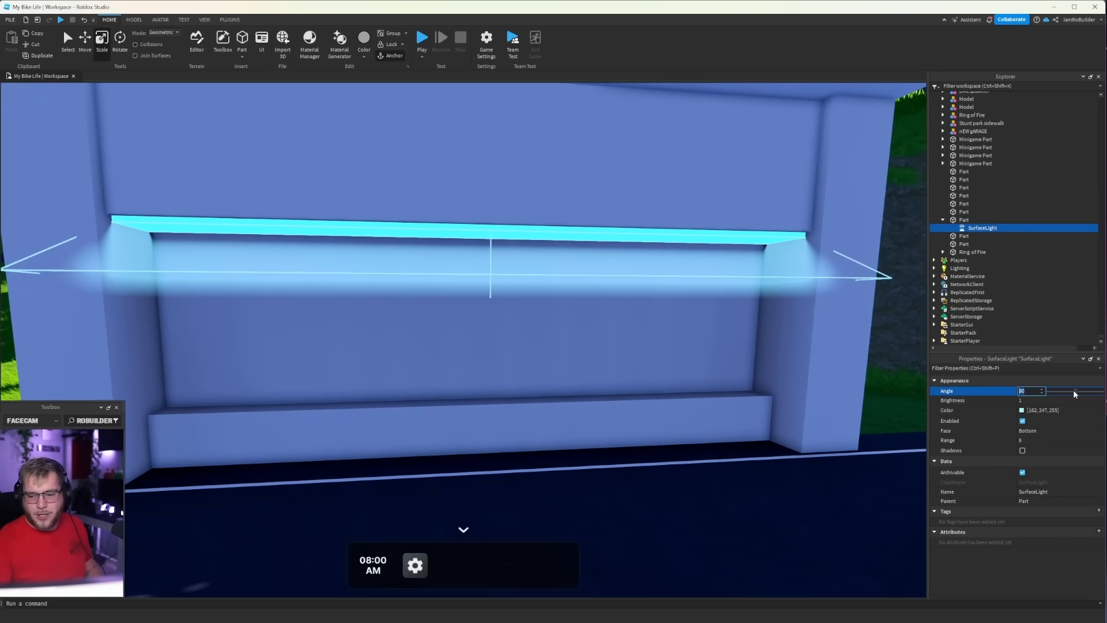
mouse_move(1074, 389)
left_mouse_down()
mouse_move(1065, 390)
mouse_move(1075, 388)
left_mouse_up()
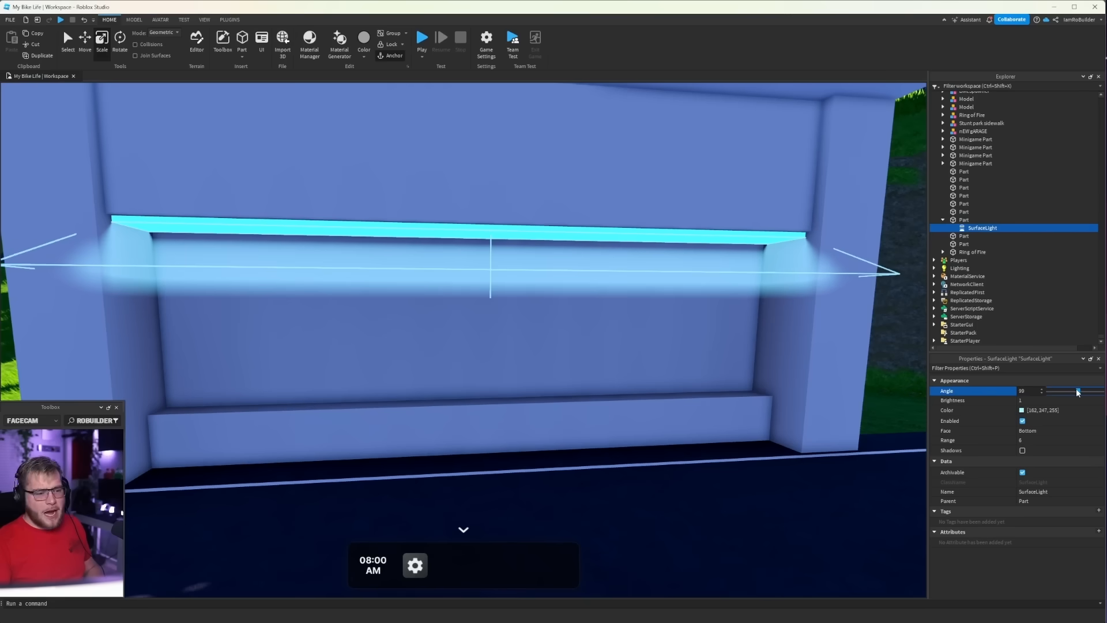
left_click(1044, 439)
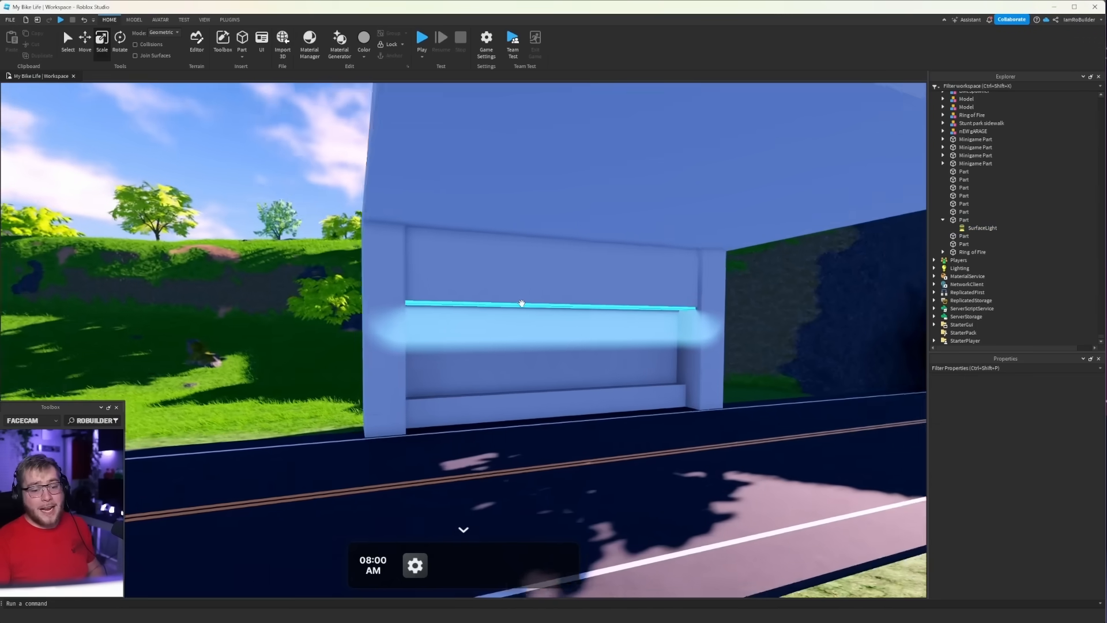
Step: Select the wall, both ledges, both pillars and the roof slab together and set their material to Asphalt
right_click_drag(522, 303, 521, 304)
left_click(457, 340, "ctrl")
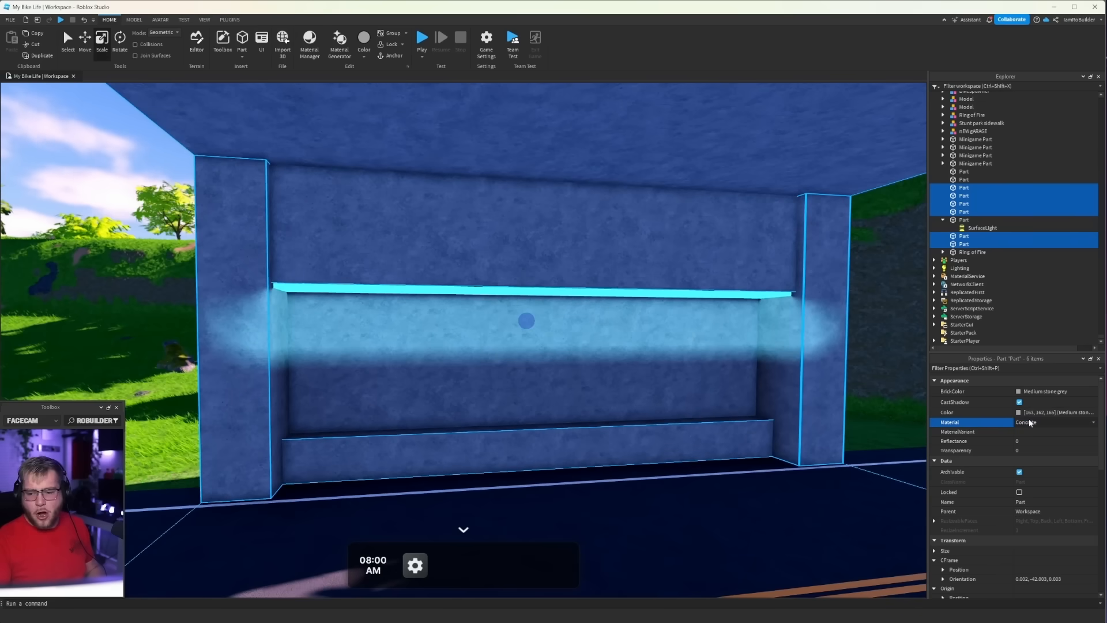
left_click(1030, 422)
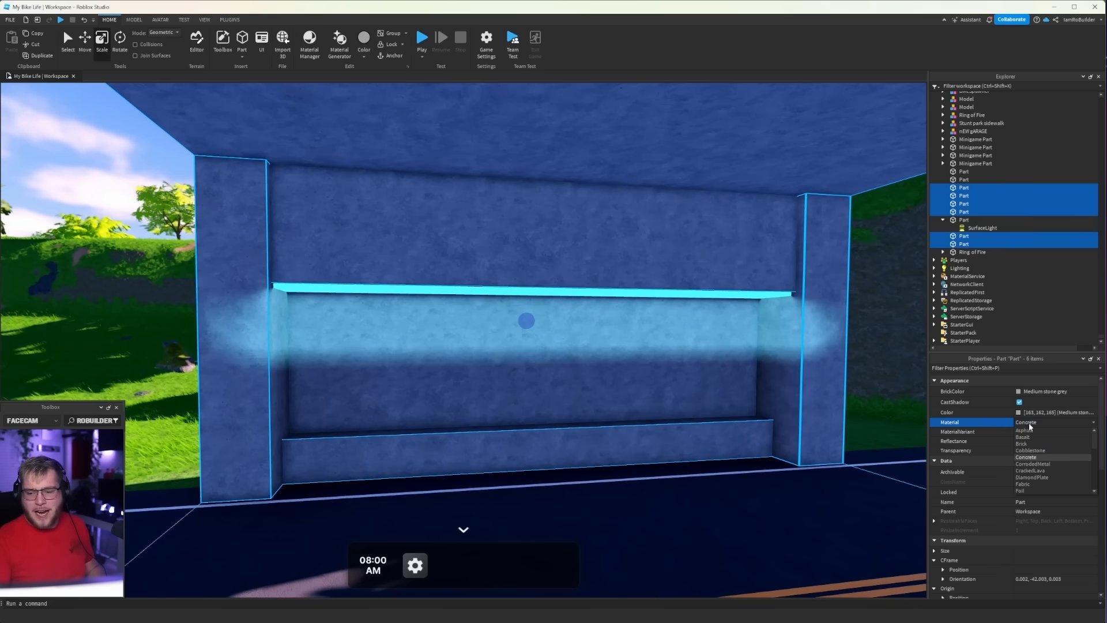
left_click(1029, 429)
Step: Trim the back wall's height to 18 studs so it spans only between the lower ledge and the light strip
right_click_drag(576, 323, 576, 323)
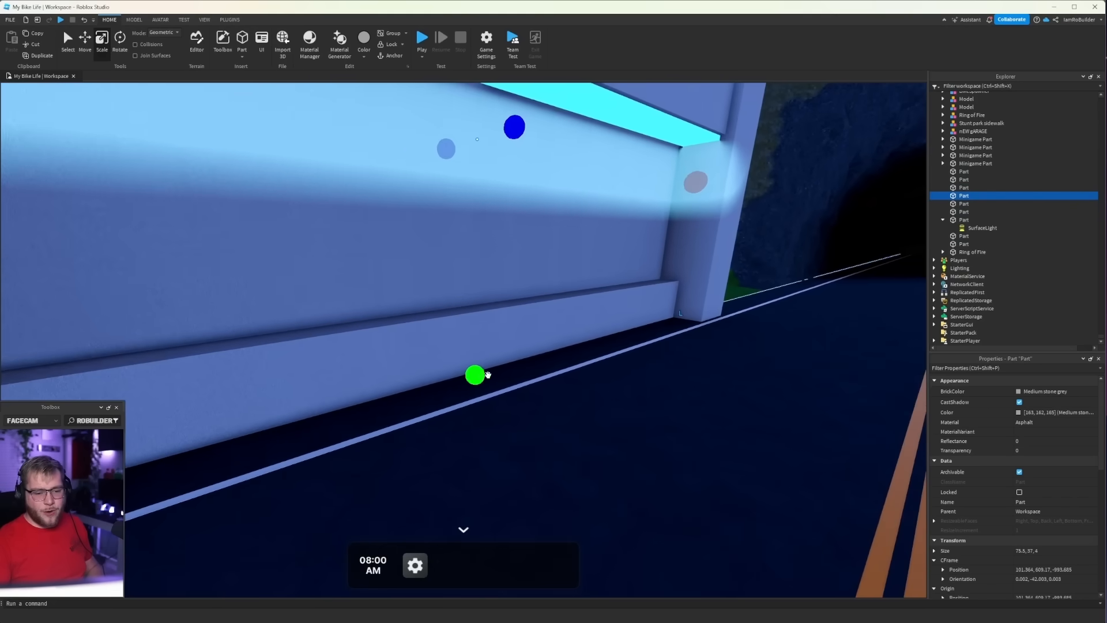
left_click_drag(476, 375, 476, 324)
right_click_drag(581, 231, 580, 230)
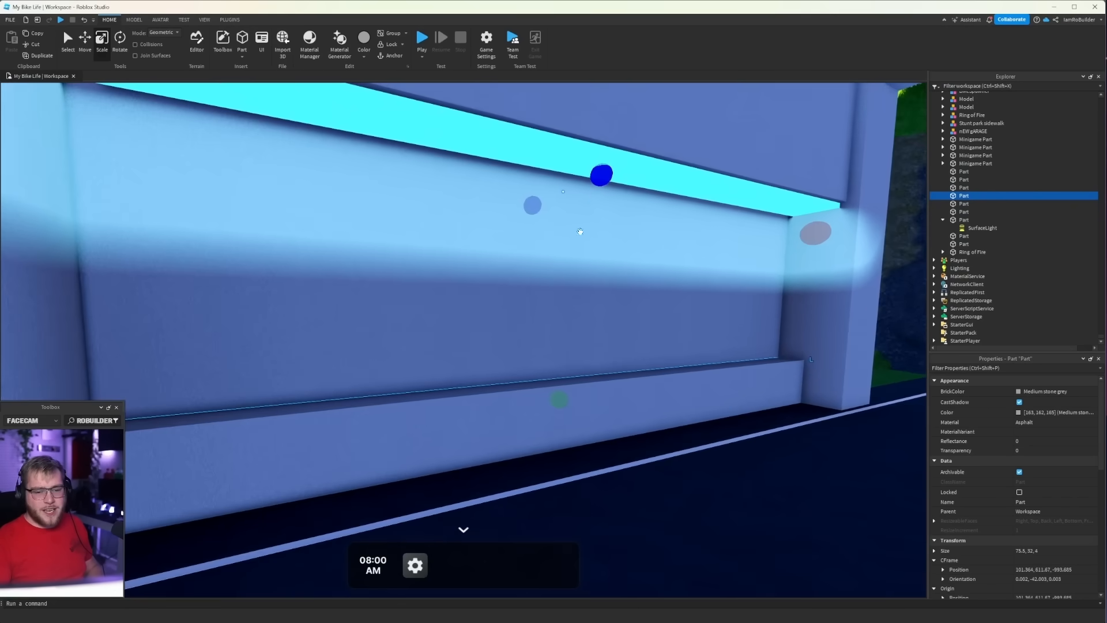
right_click_drag(596, 185, 595, 185)
left_click_drag(500, 122, 505, 195)
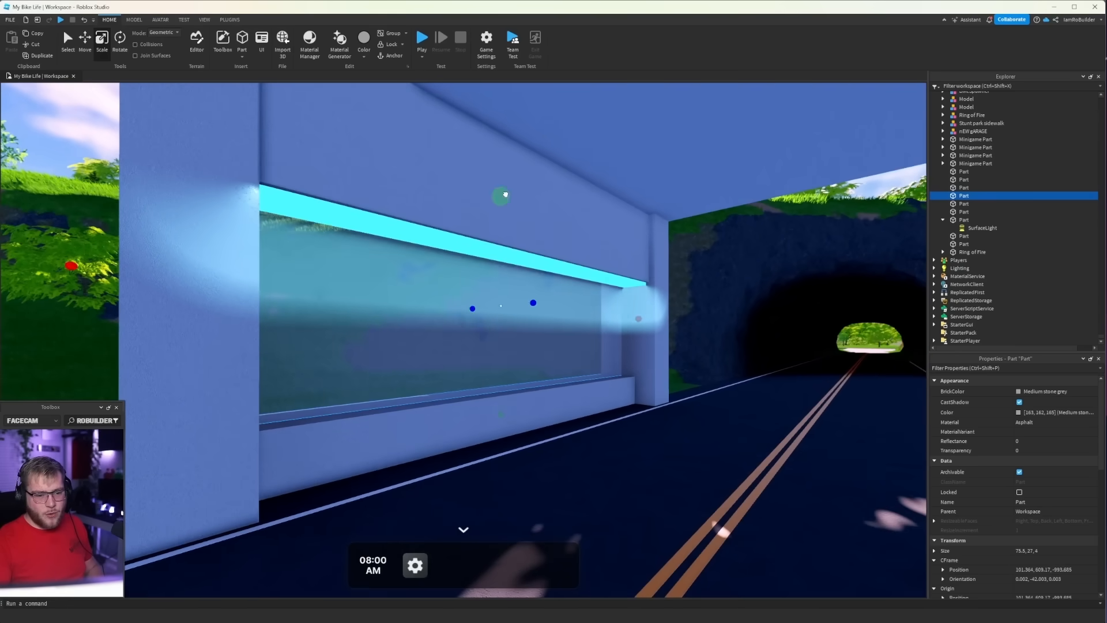
left_click_drag(512, 221, 511, 216)
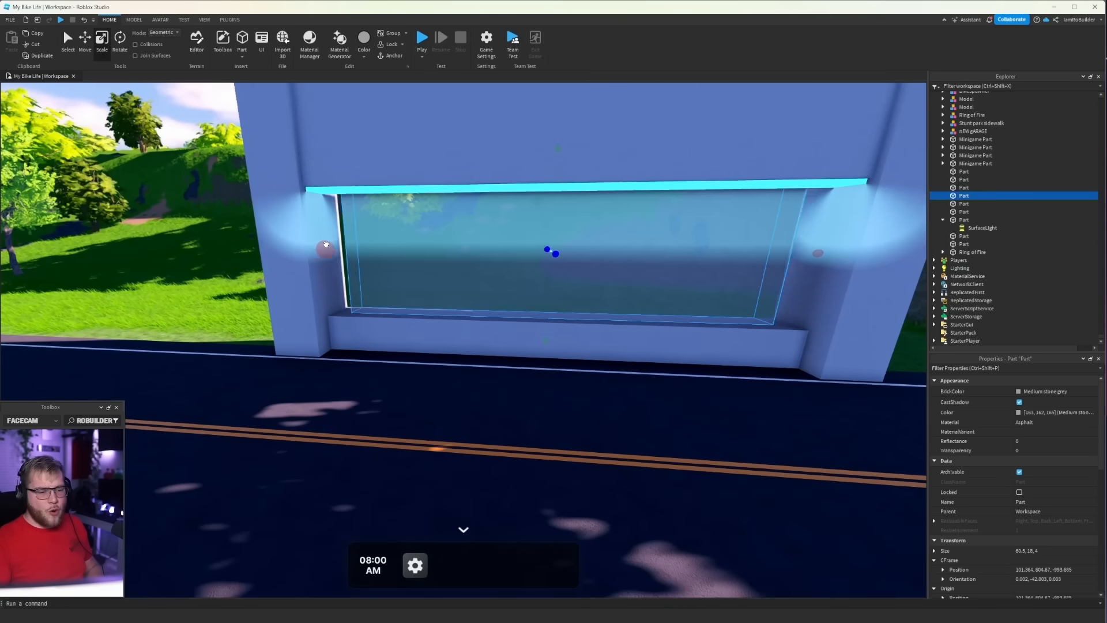
Step: Adjust the back wall's ends to fit between the two pillars, about 63.5 studs long
left_click_drag(309, 246, 308, 246)
key("d")
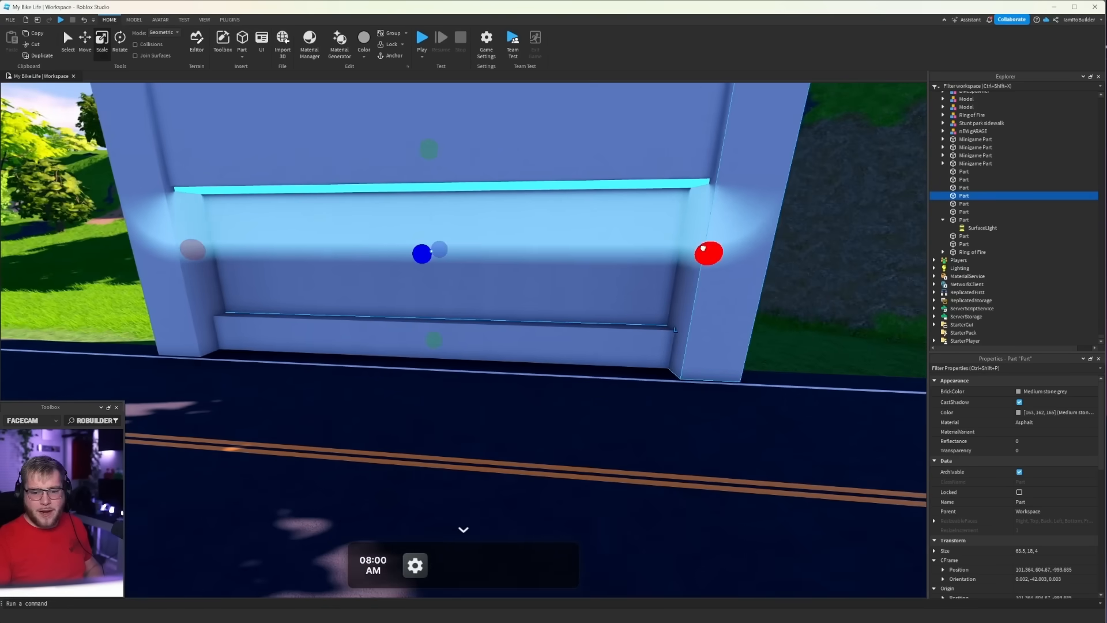
left_click_drag(703, 248, 706, 248)
key("w")
key("a")
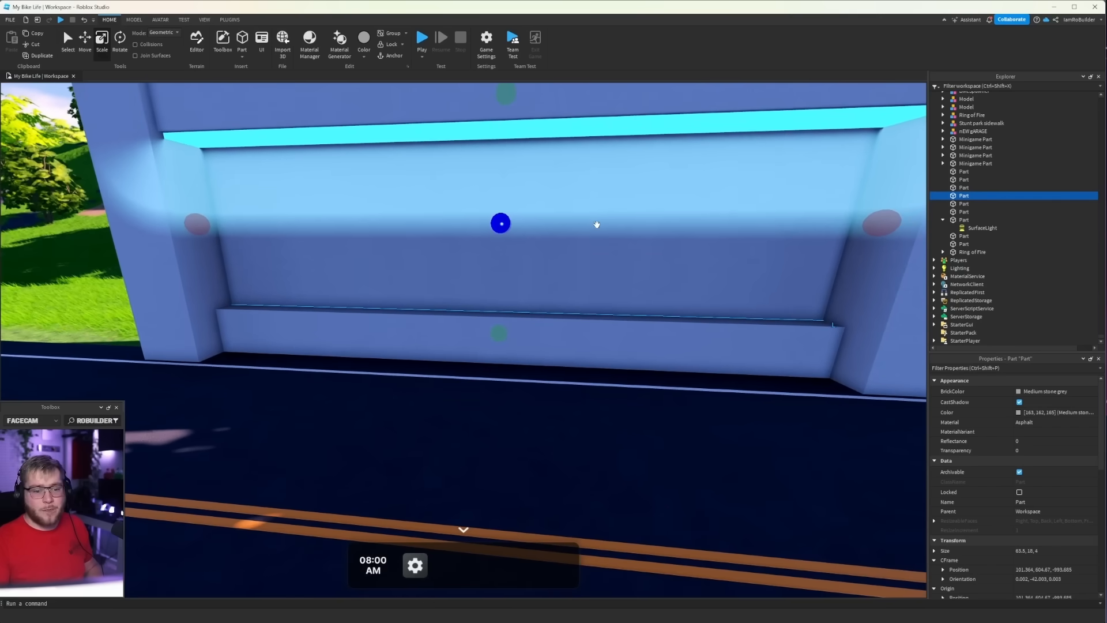
Step: Add a panel texture to the wall's Back face with 40 by 75 studs per tile and offsets of 13 and -1
left_click(233, 19)
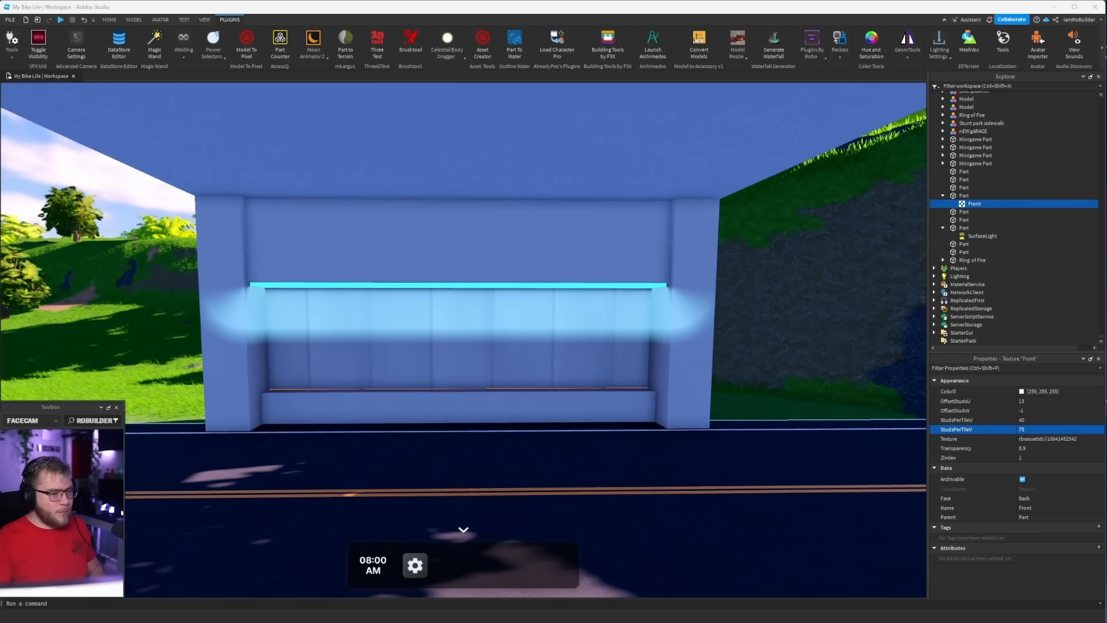
right_click_drag(554, 288, 311, 290)
left_click(383, 307)
right_click_drag(382, 308, 384, 308)
key("w")
key("s")
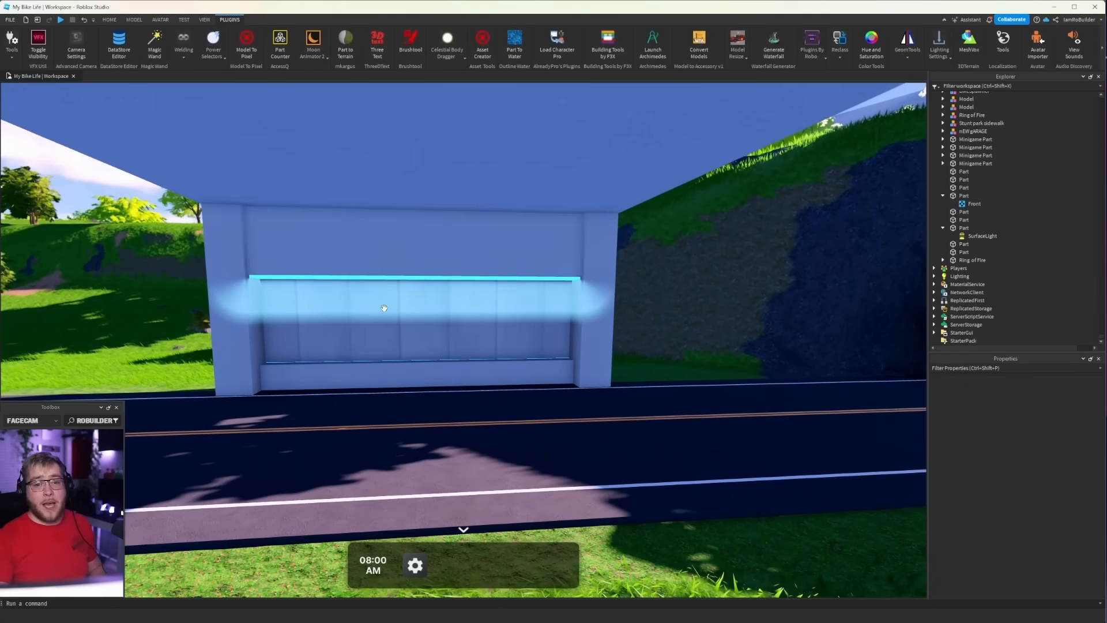
Step: Select both ledges of the wall and darken their color to RGB 147, 146, 149
key("w")
left_click(378, 387)
left_click(378, 203, "ctrl")
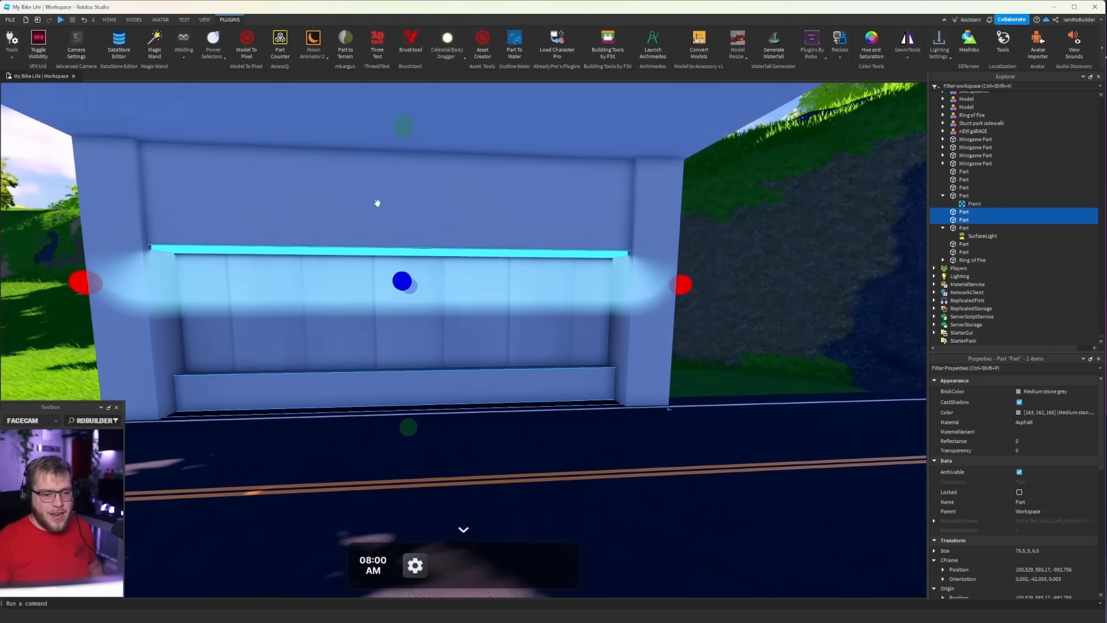
left_click(1019, 413)
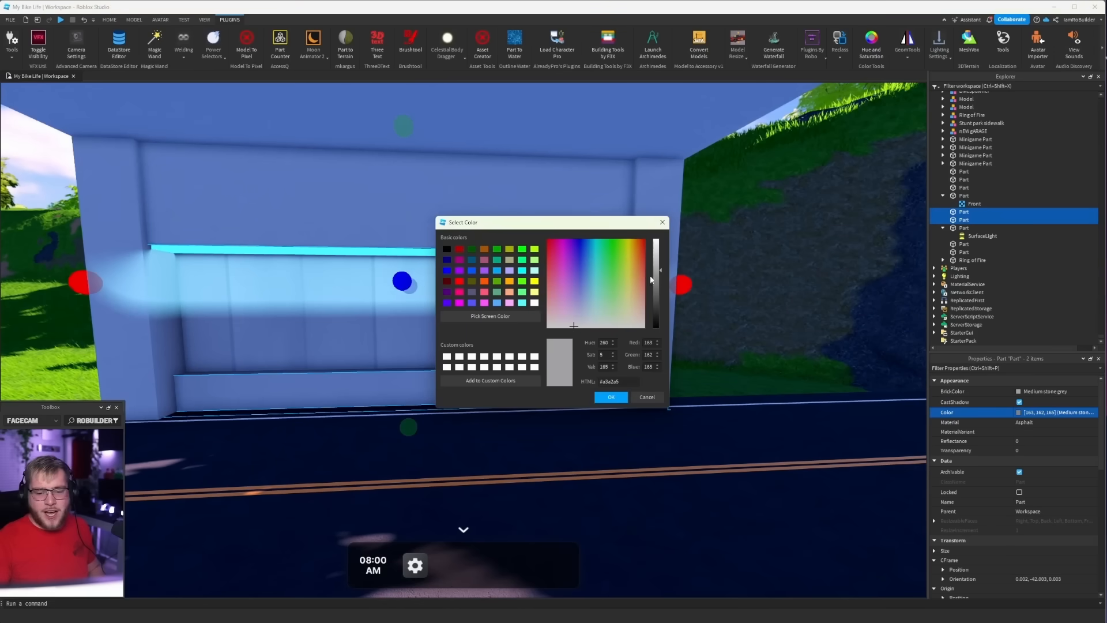
left_click_drag(658, 271, 660, 279)
key("s")
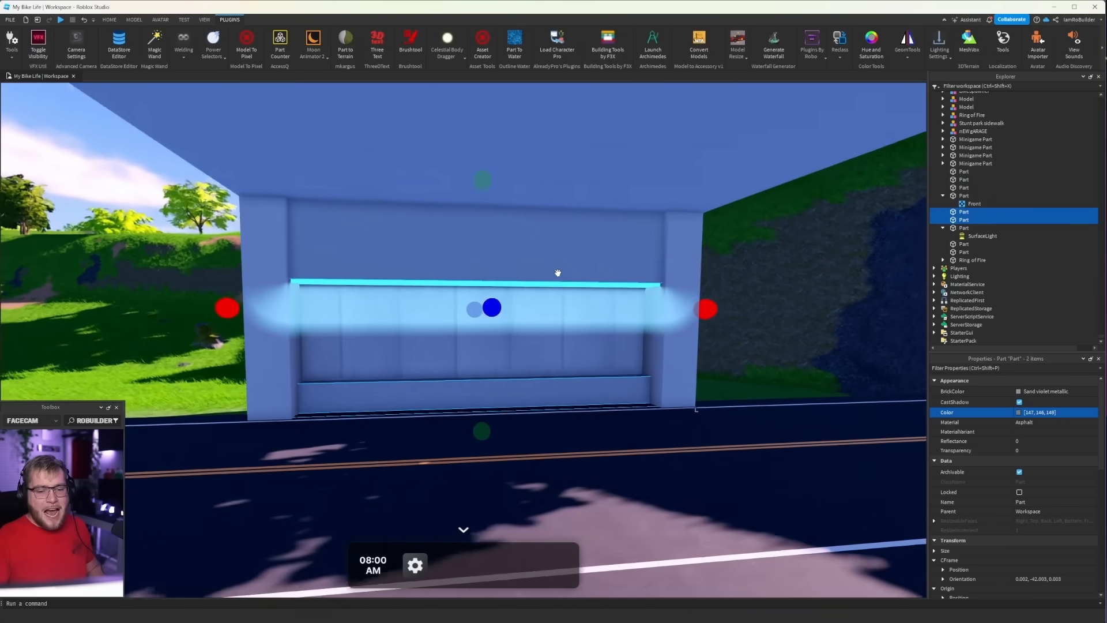
right_click_drag(556, 272, 556, 272)
left_click(380, 225)
key("w")
key("w")
key("d")
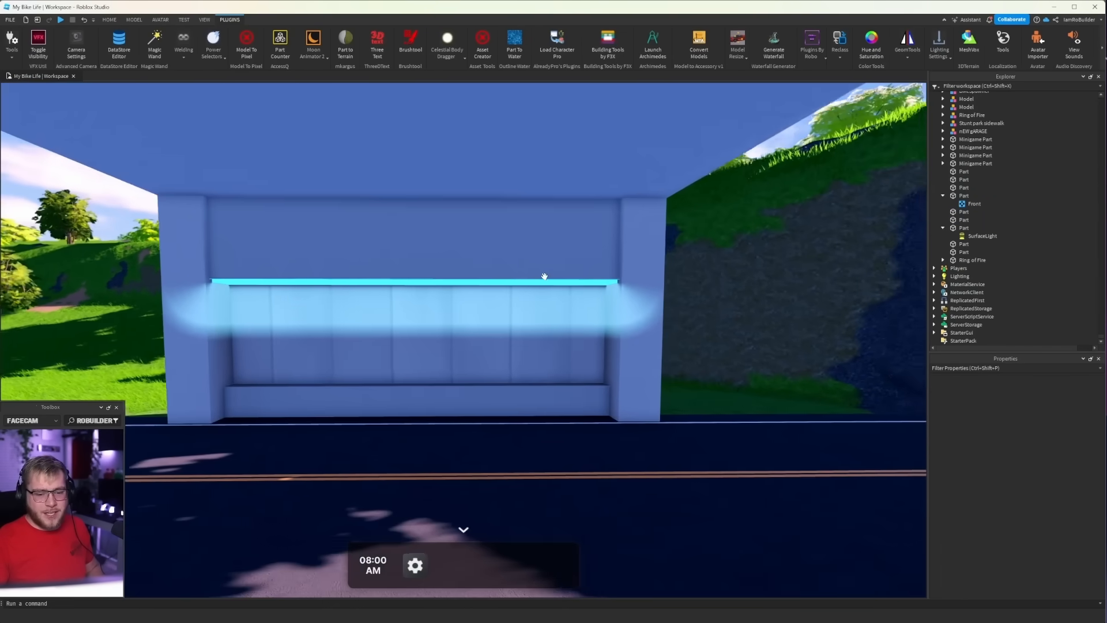
Step: Duplicate the upper ledge and reshape it into a beam 3.5 studs high and 7 studs deep beneath the roof
key("a")
key("s")
key("d")
key("s")
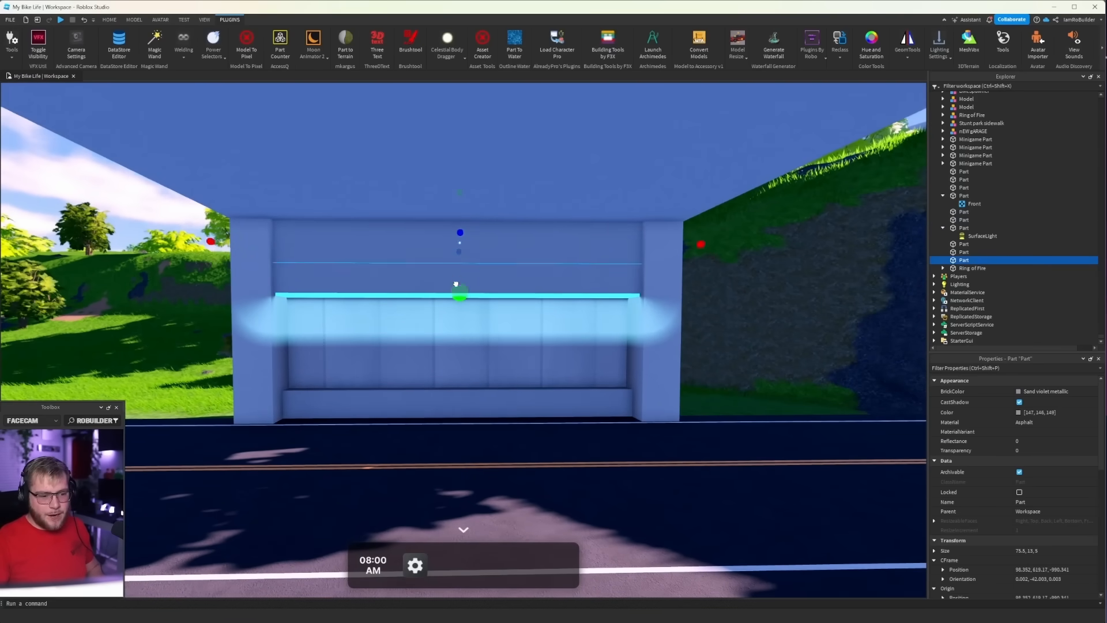
right_click_drag(523, 231, 543, 227)
key("ctrl+z")
key("d")
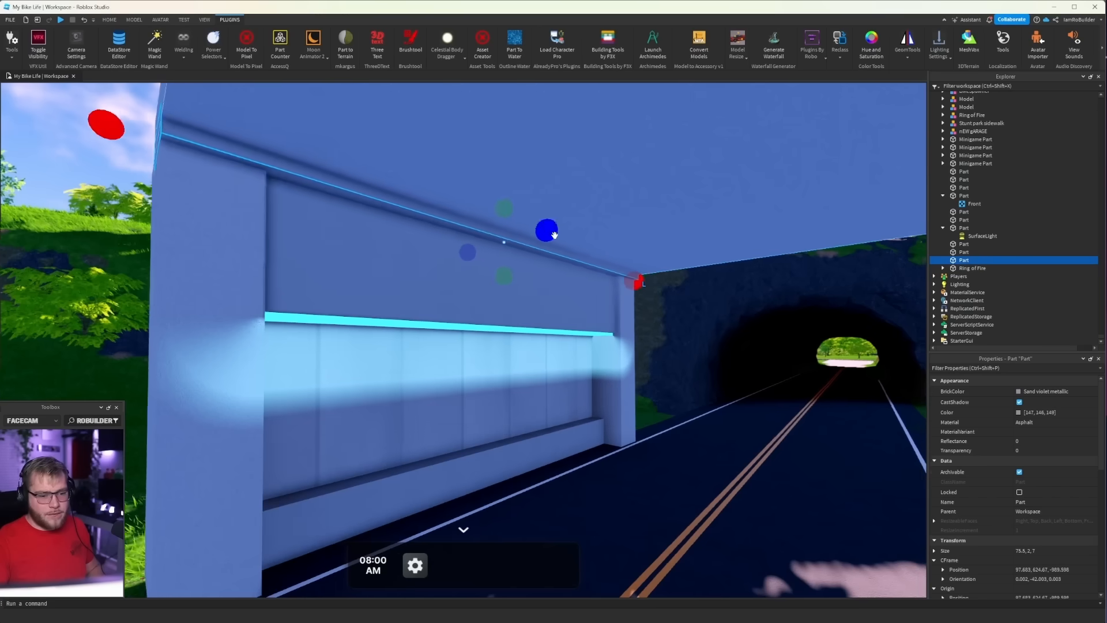
key("w")
key("a")
Step: Darken the beam beneath the roof to RGB 119, 119, 121
left_click(1019, 413)
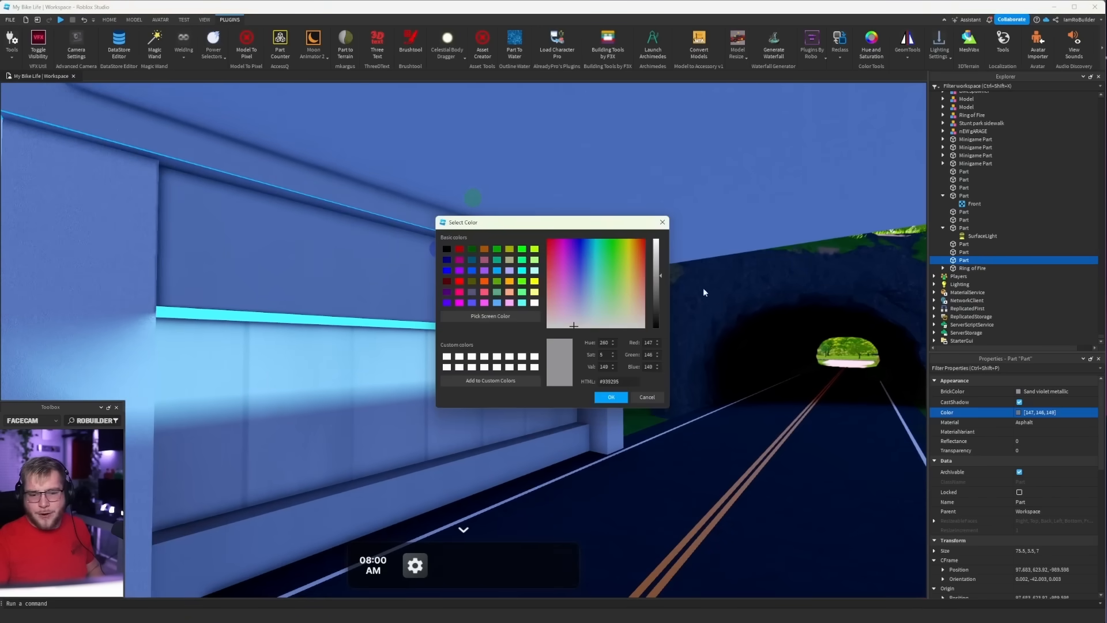
left_click_drag(659, 285, 659, 289)
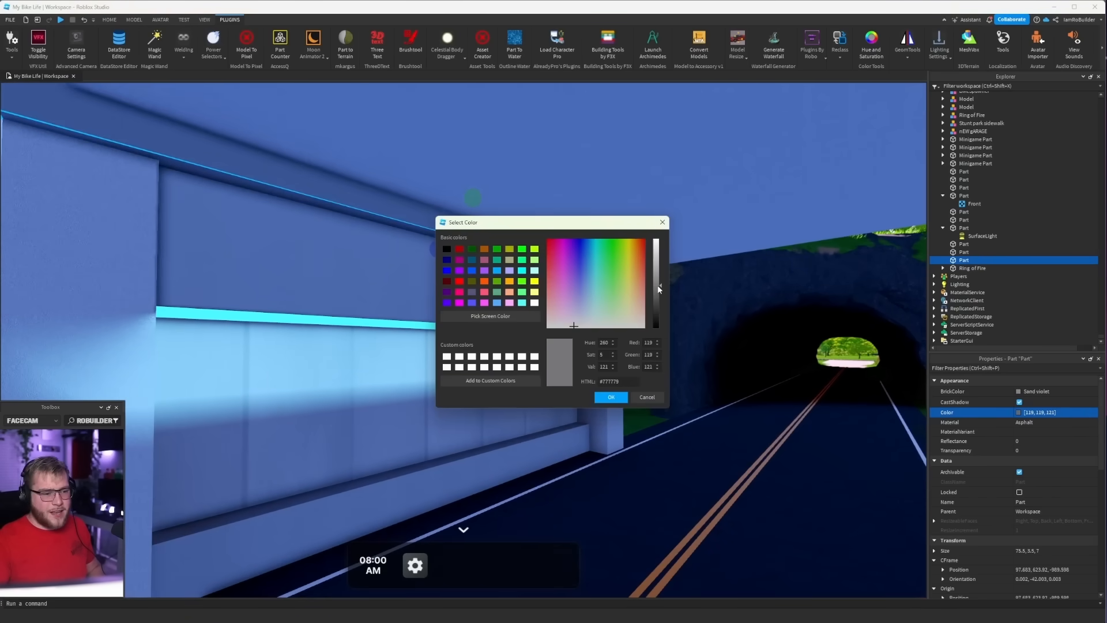
left_click(611, 397)
key("s")
right_click_drag(612, 396, 598, 375)
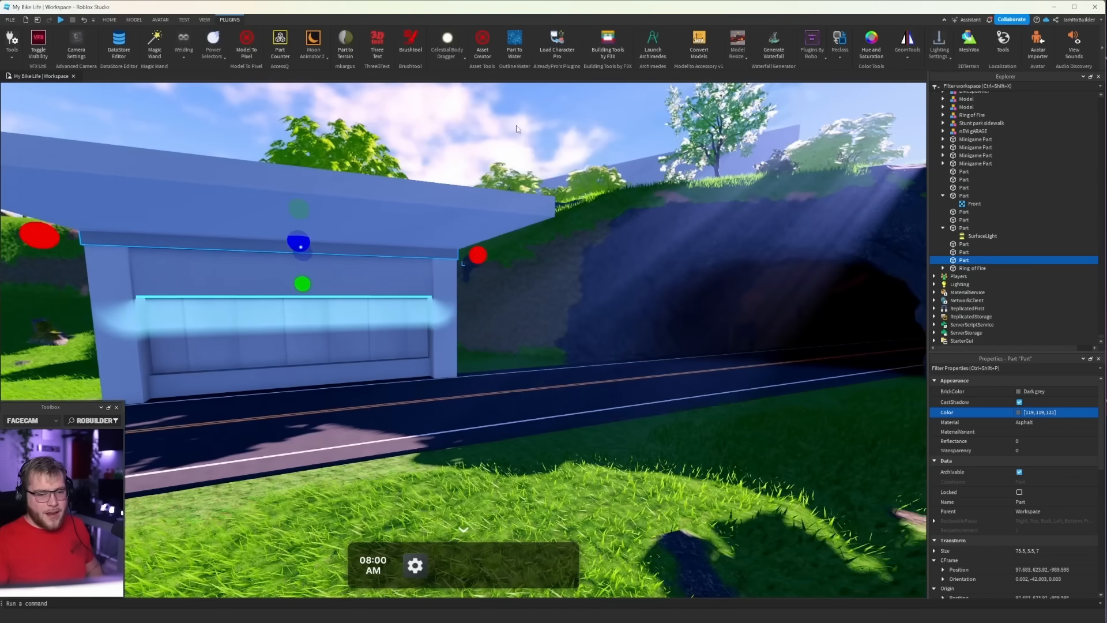
Step: Examine the wall, pillars, beam and roof slab from the road to judge the overall look
left_click(516, 129)
key("s")
right_click_drag(517, 129, 458, 186)
key("w")
key("s")
key("a")
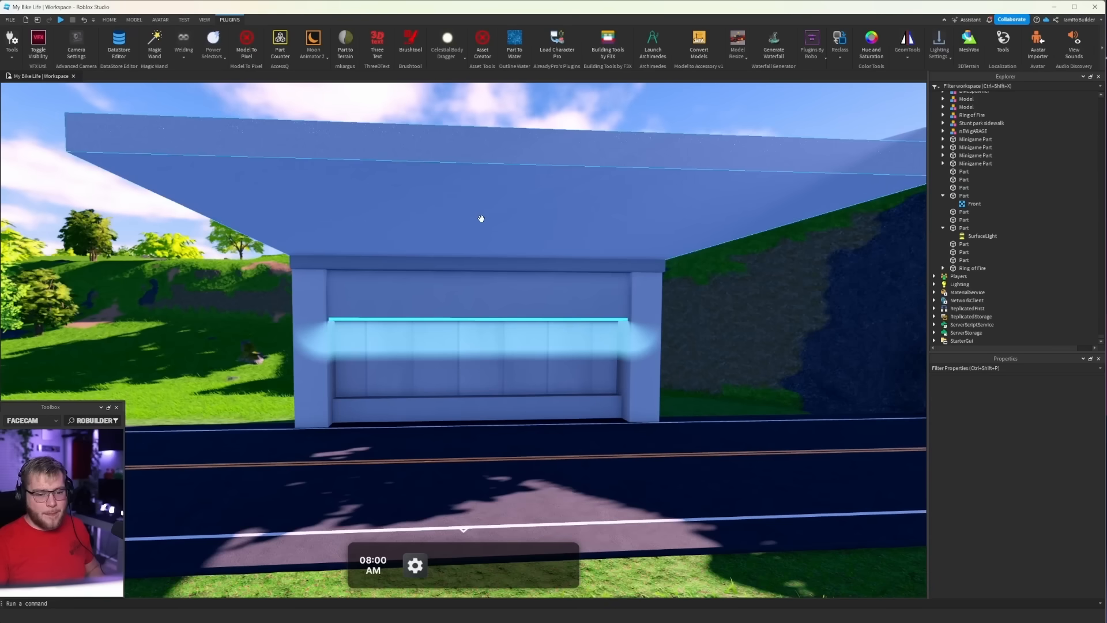
key("d")
key("a")
key("w")
key("s")
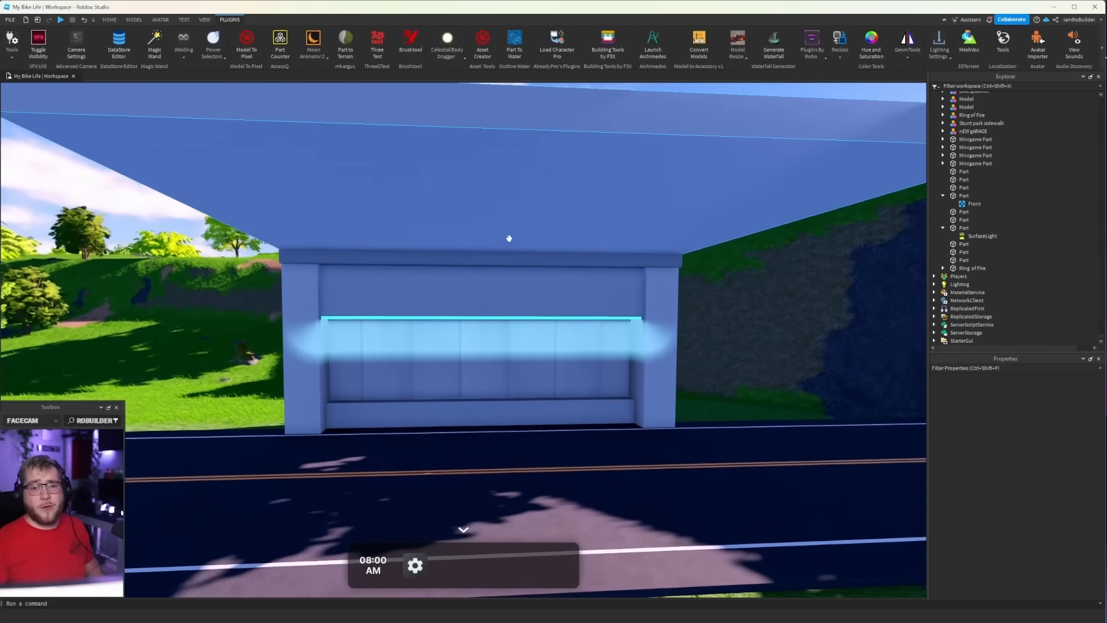
key("w")
right_click_drag(509, 238, 510, 241)
key("s")
key("w")
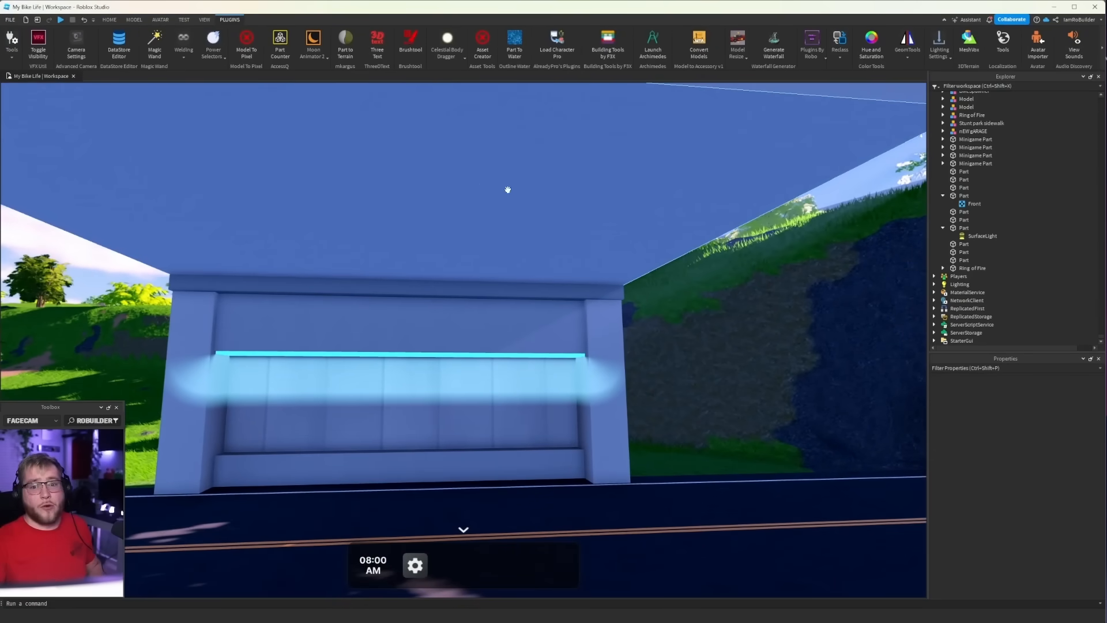
key("s")
key("w")
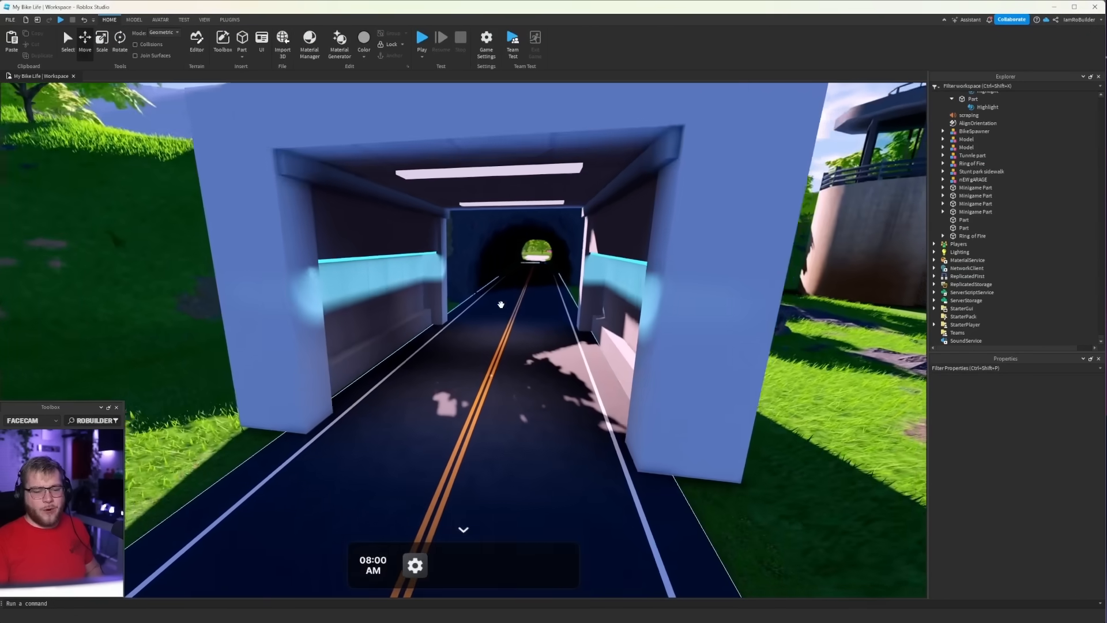
Step: Inspect the completed tunnel section's interior and select its two neon wall strips
key("w")
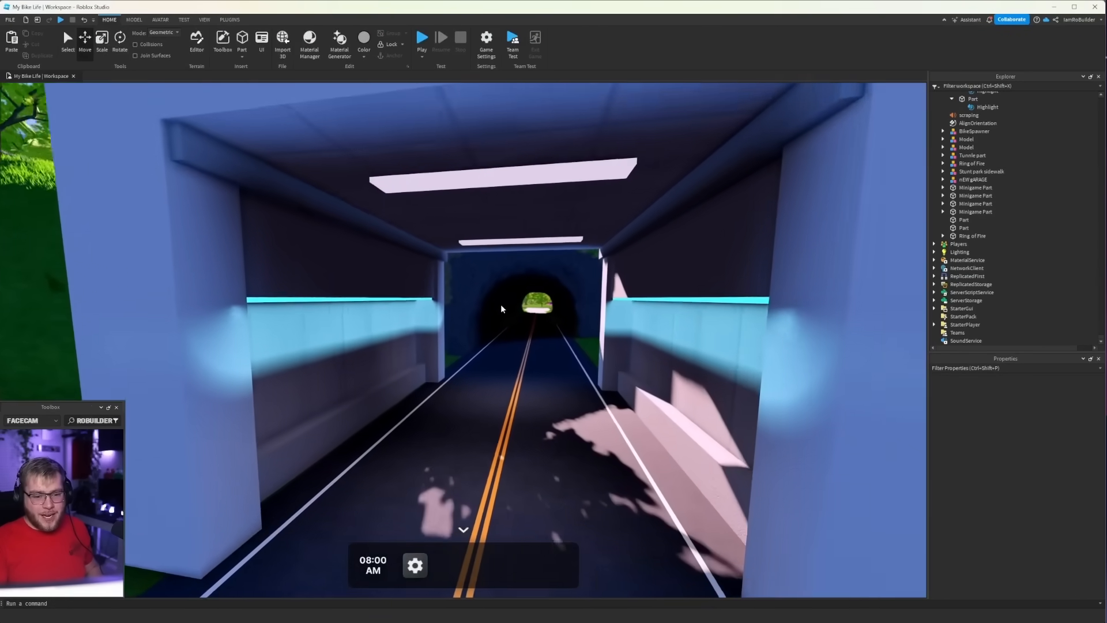
key("w")
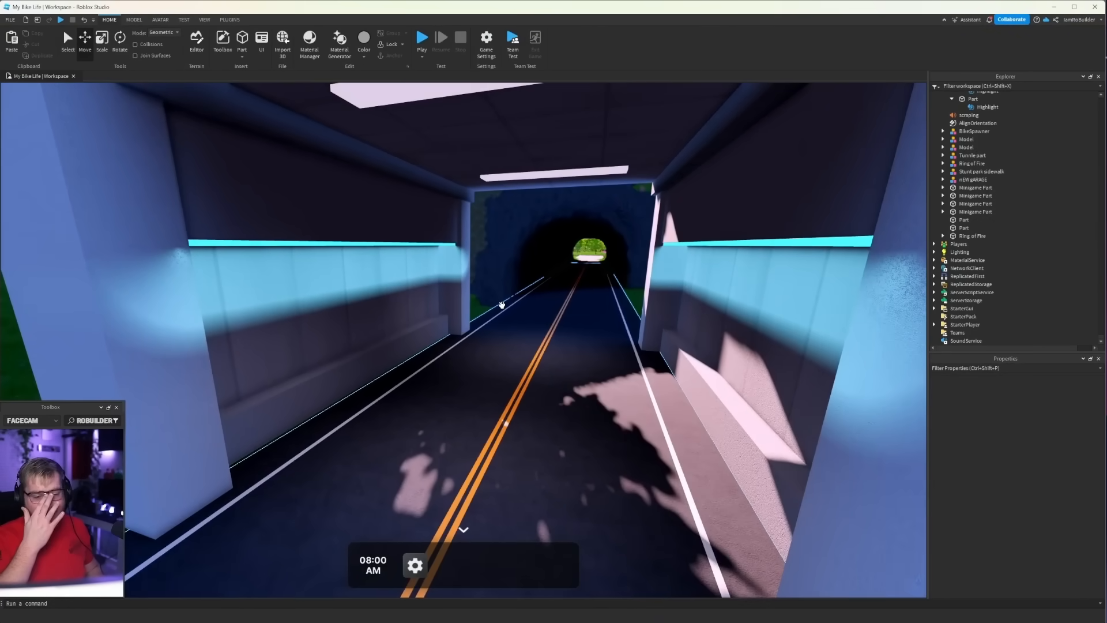
key("w")
left_click(420, 232)
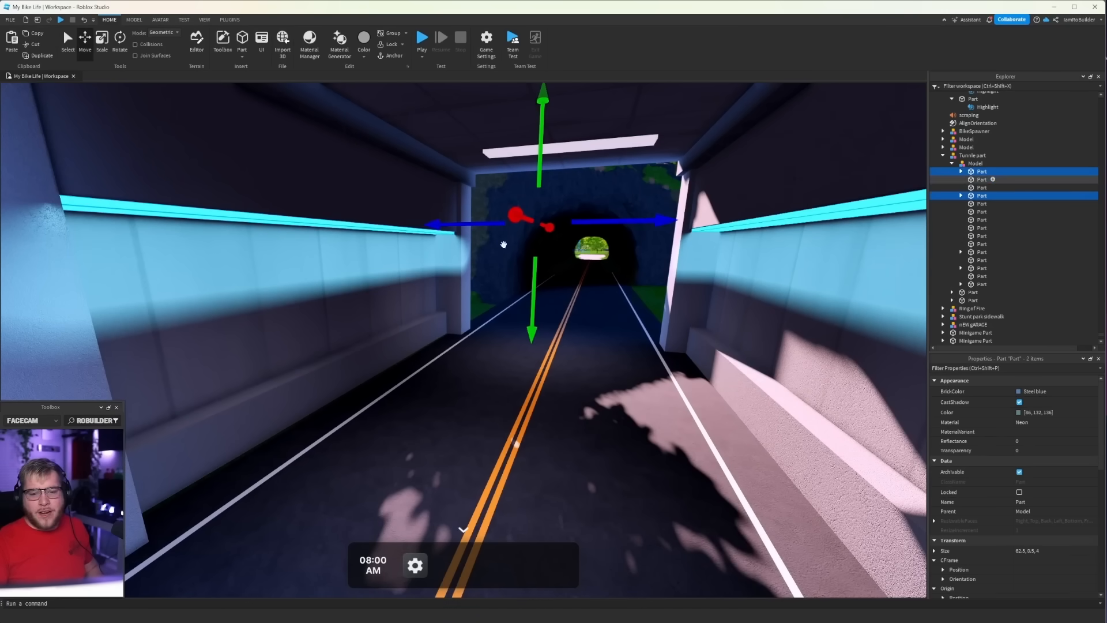
key("w")
right_click_drag(504, 245, 492, 245)
Step: Select the whole Tunnle part model and move it along the road into the hillside tunnel's opening
key("s")
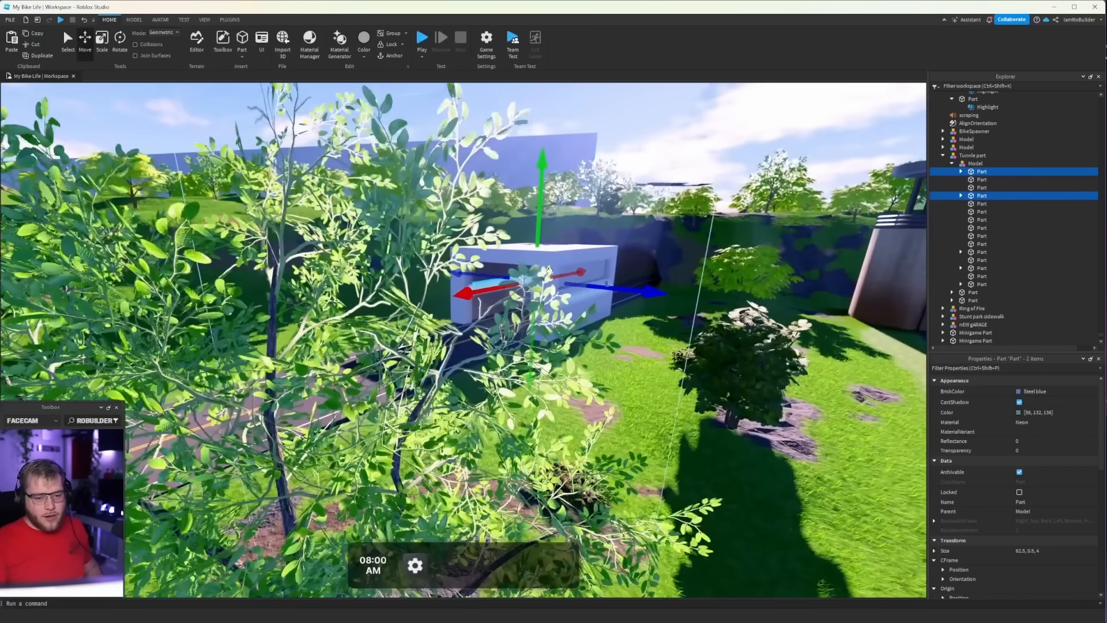
key("w")
left_click(571, 243)
right_click_drag(594, 237, 606, 231)
key("w")
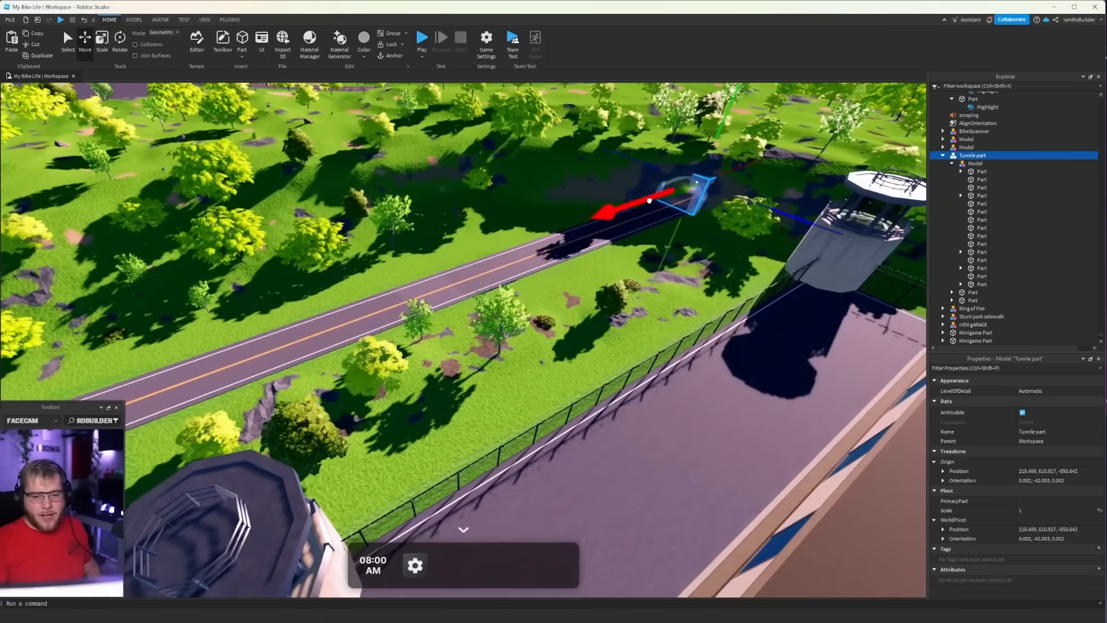
left_click_drag(649, 201, 644, 203)
key("w")
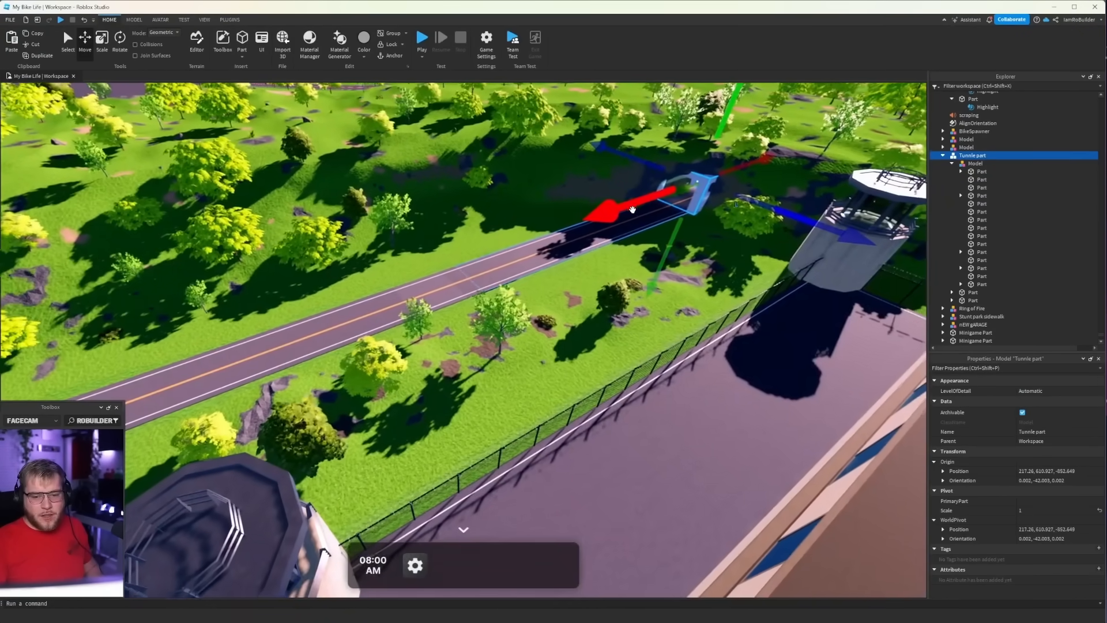
right_click_drag(644, 202, 645, 203)
key("w")
key("s")
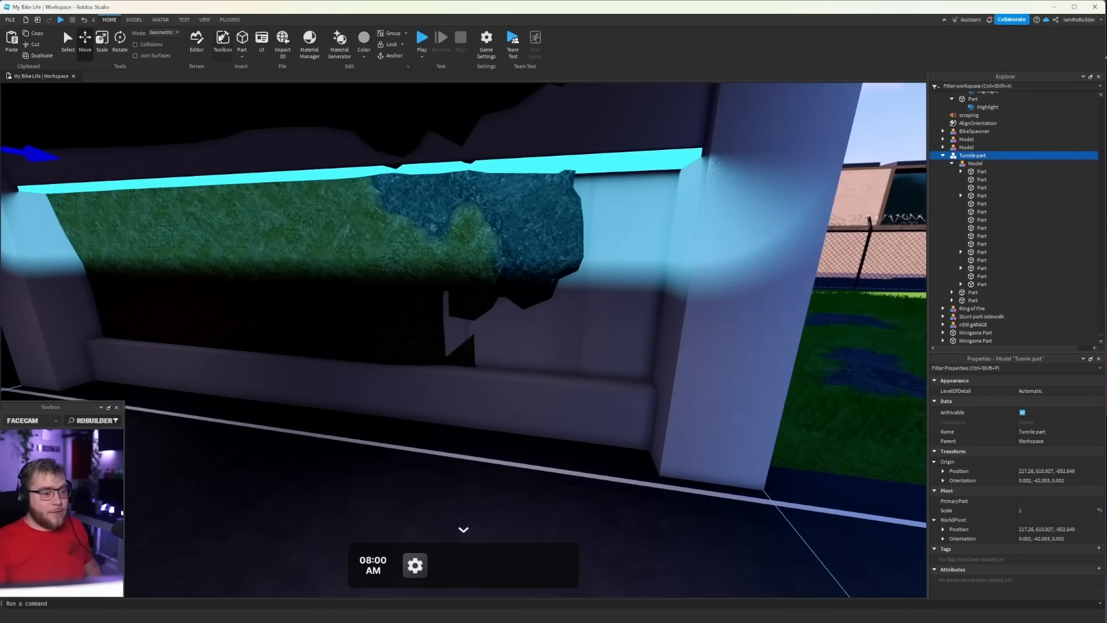
Step: Set up the terrain Sculpt brush in Subtract mode with base size 4 and strength 0.25
left_click(197, 41)
left_click(92, 89)
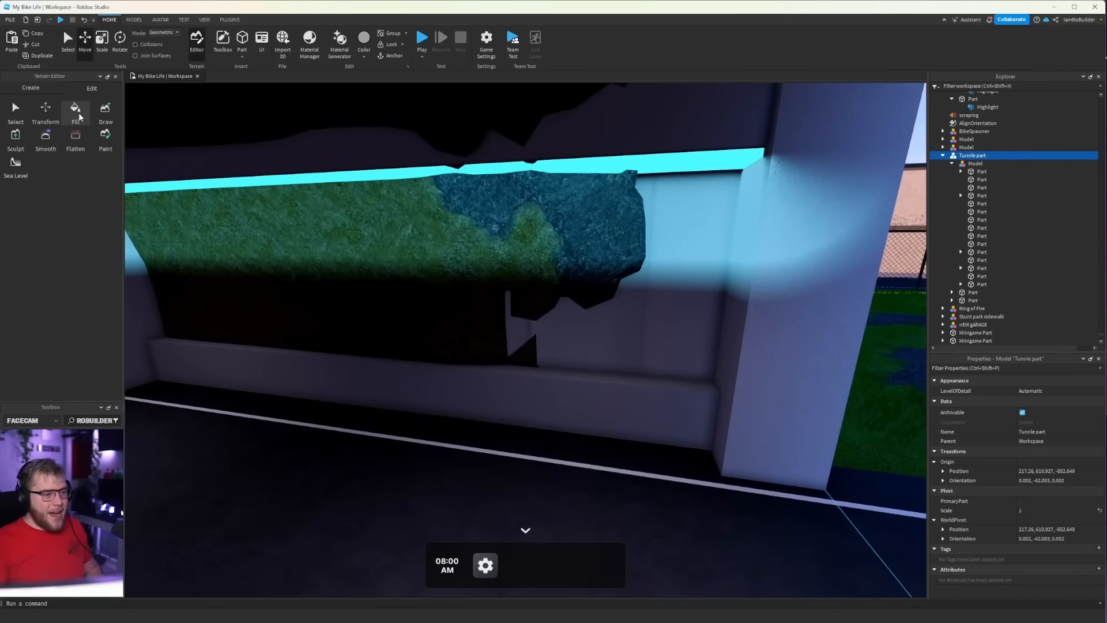
left_click(16, 138)
left_click(99, 208)
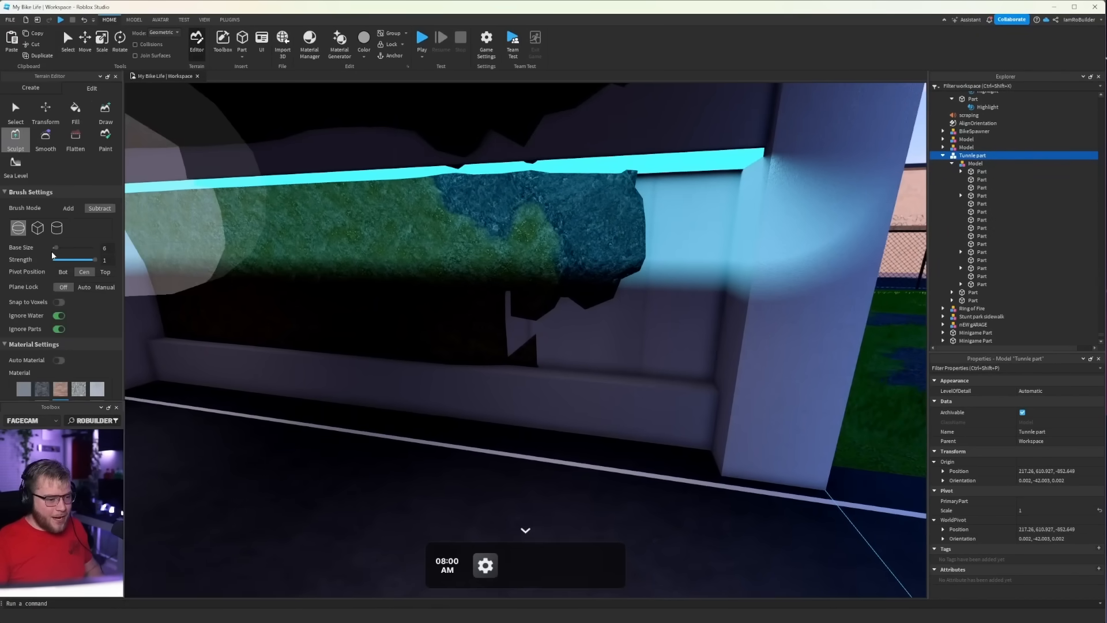
left_click(55, 250)
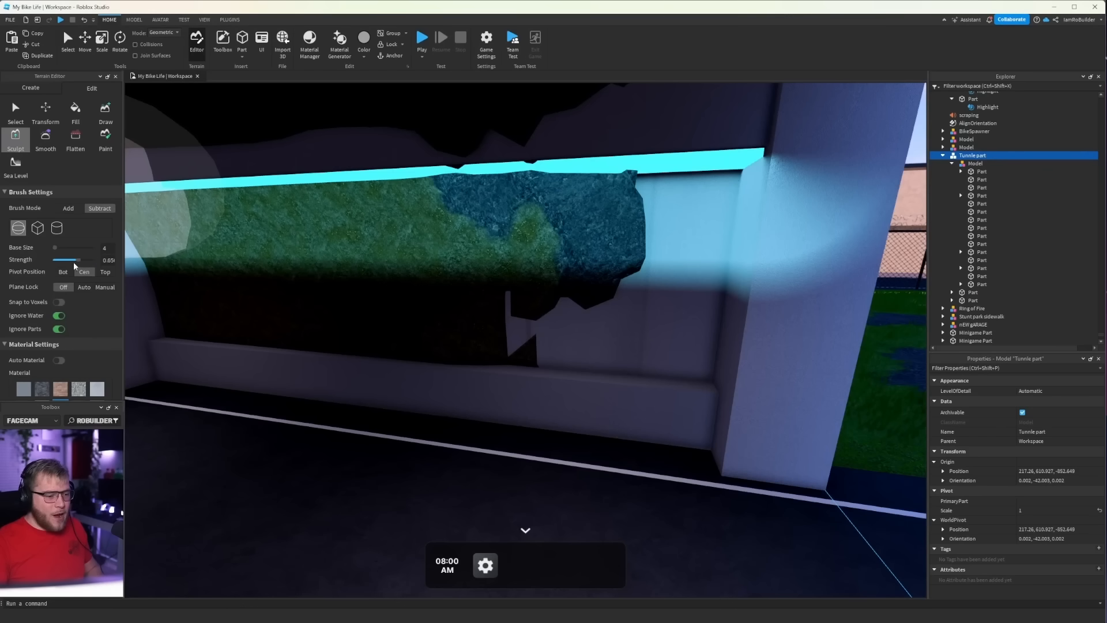
left_click_drag(74, 263, 58, 265)
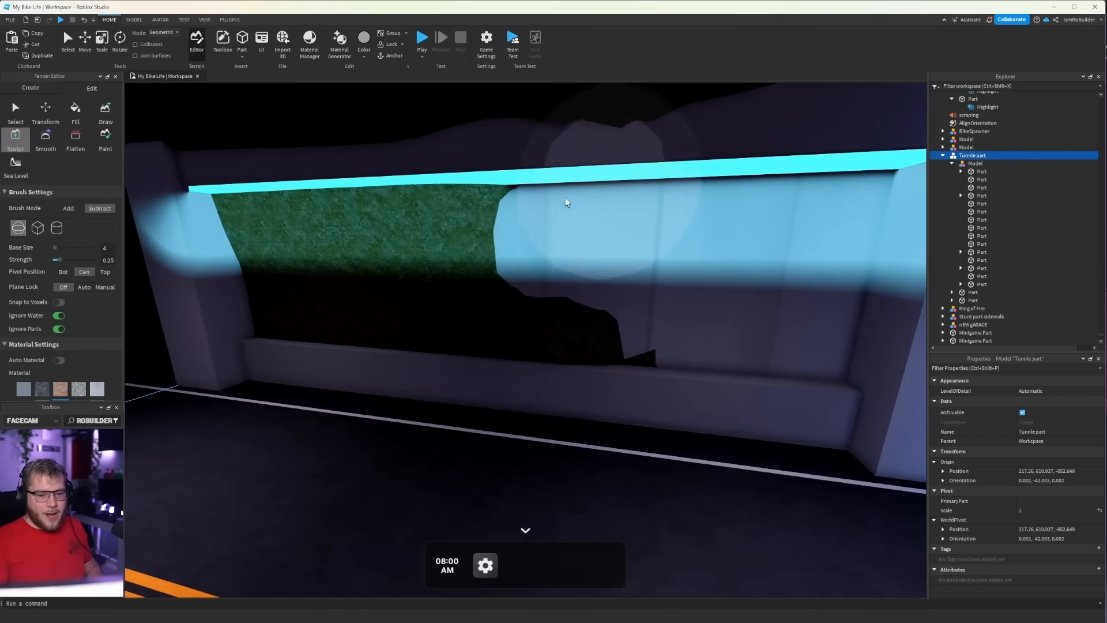
Step: Carve away the hill terrain poking through the panels of both tunnel side walls
key("a")
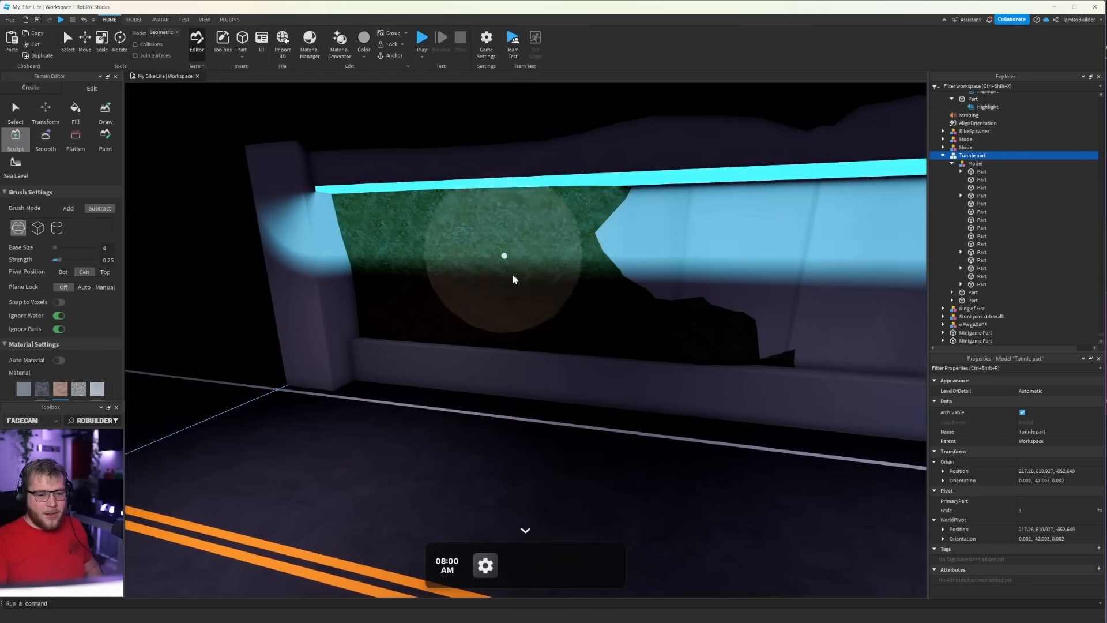
mouse_move(515, 279)
left_mouse_down()
mouse_move(722, 358)
mouse_move(642, 309)
mouse_move(450, 289)
mouse_move(343, 323)
mouse_move(420, 217)
mouse_move(388, 213)
mouse_move(408, 202)
left_mouse_up()
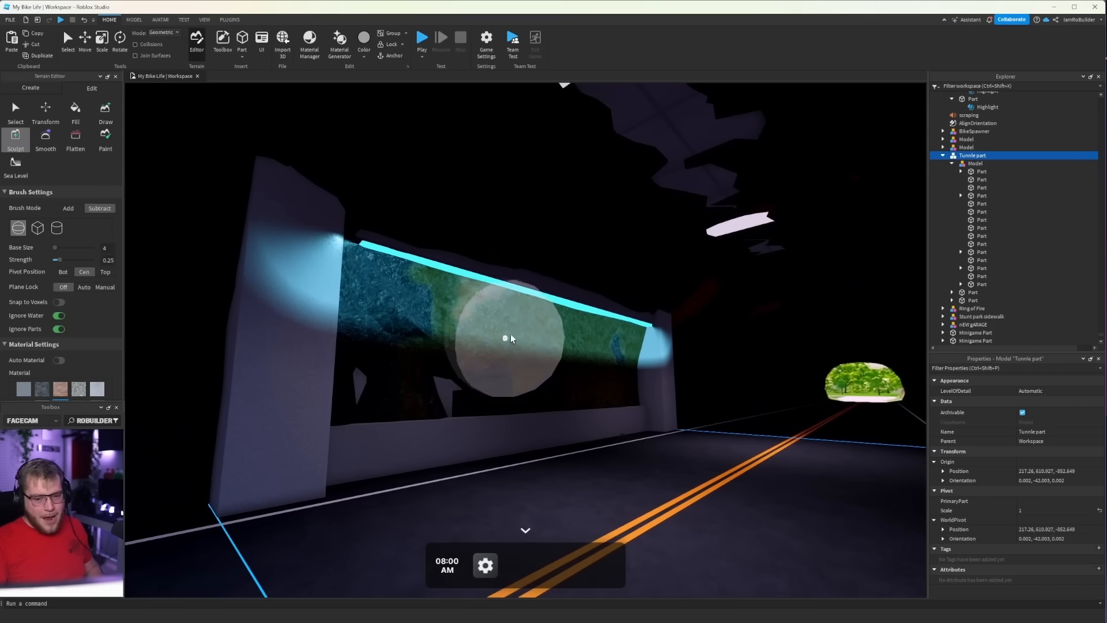
mouse_move(511, 339)
left_mouse_down()
mouse_move(487, 388)
mouse_move(557, 371)
mouse_move(519, 399)
left_mouse_up()
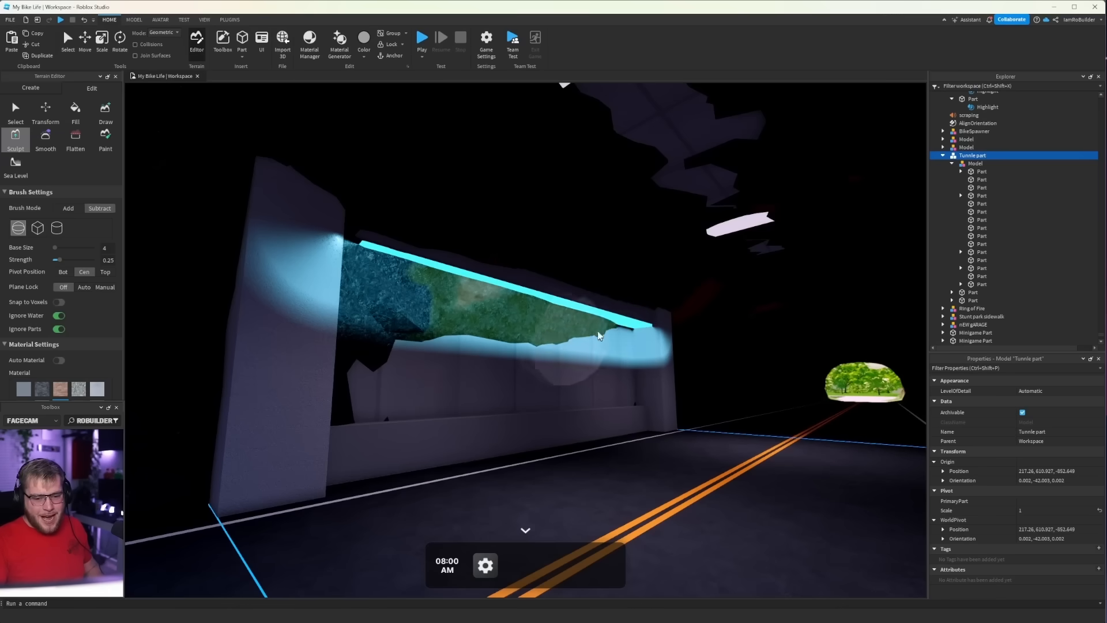
mouse_move(547, 325)
left_mouse_down()
mouse_move(353, 292)
mouse_move(474, 318)
left_mouse_up()
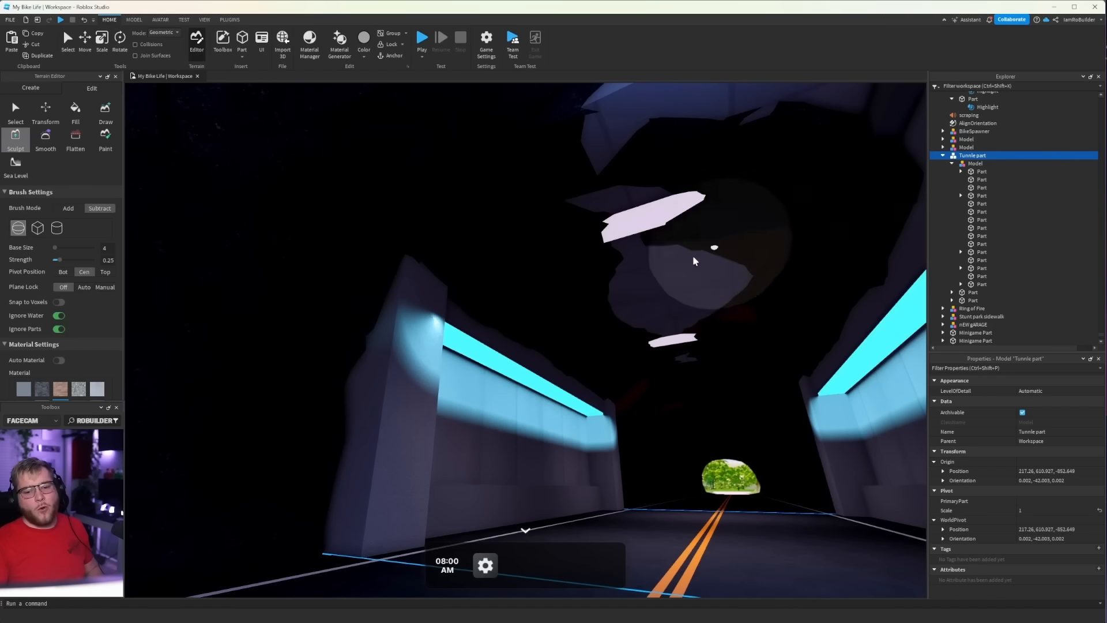
Step: Subtract the rock covering the tunnel ceiling and its first light panel near the entrance
scroll(695, 234, "up", 5)
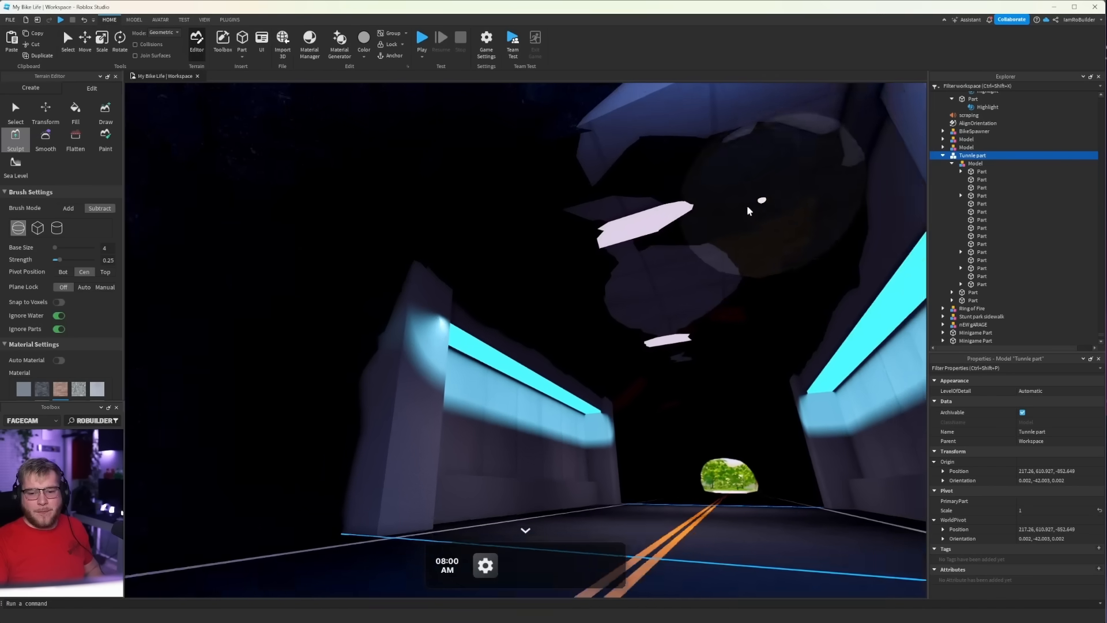
scroll(686, 222, "up", 2)
mouse_move(682, 171)
left_mouse_down()
mouse_move(559, 205)
mouse_move(524, 271)
left_mouse_up()
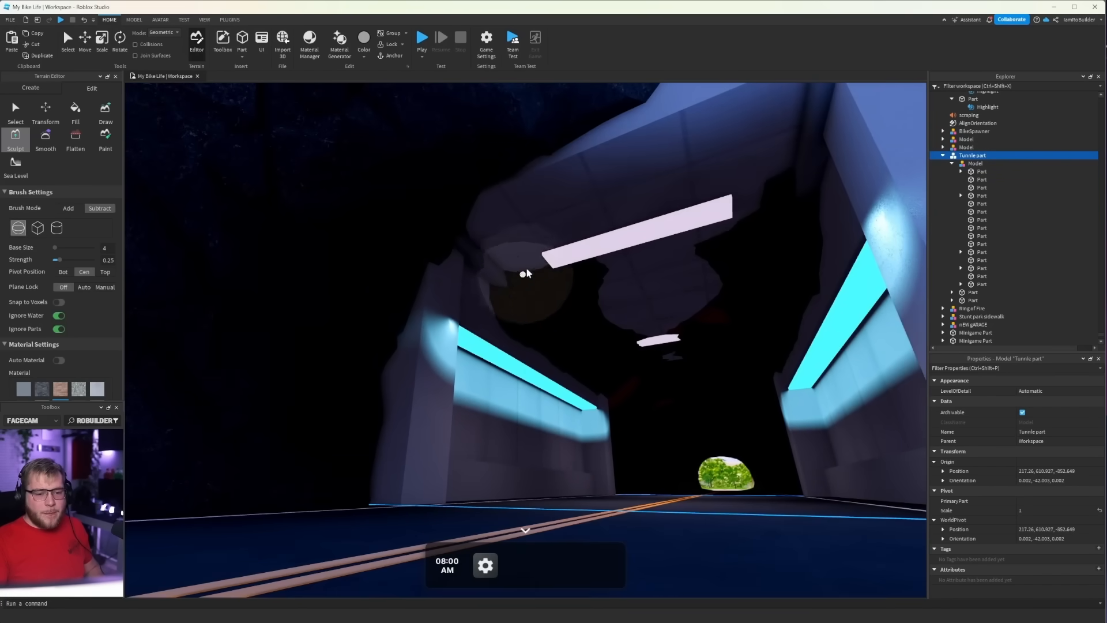
right_click_drag(524, 271, 533, 262)
Step: Clear the remaining terrain inside the tunnel section with the Sculpt brush at strength 0.5 and close the terrain editor
scroll(533, 263, "down", 8)
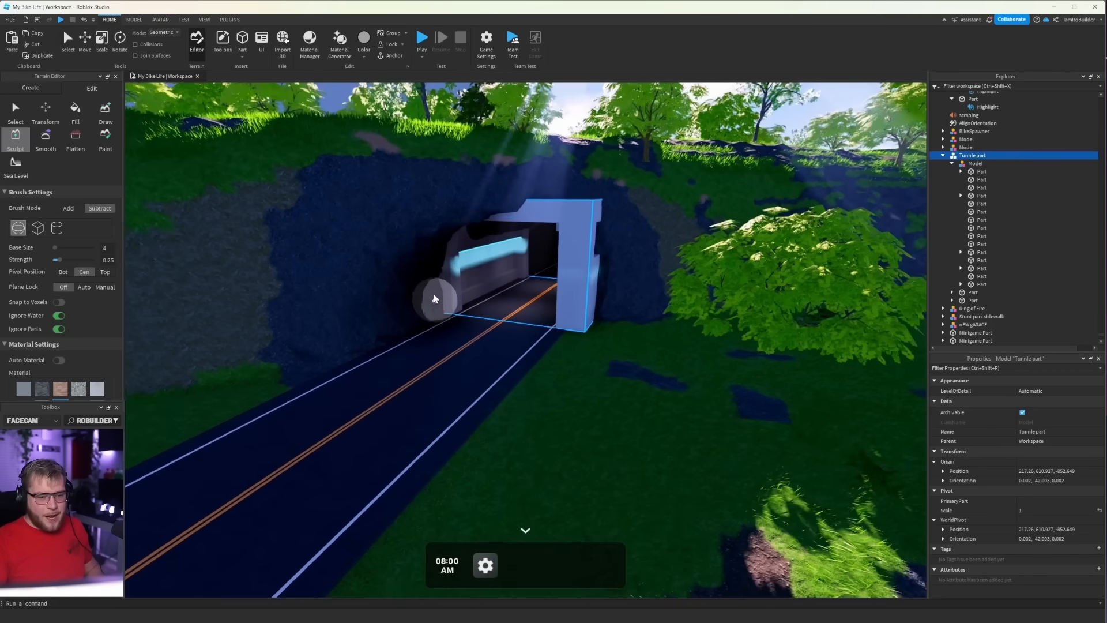
scroll(519, 248, "up", 4)
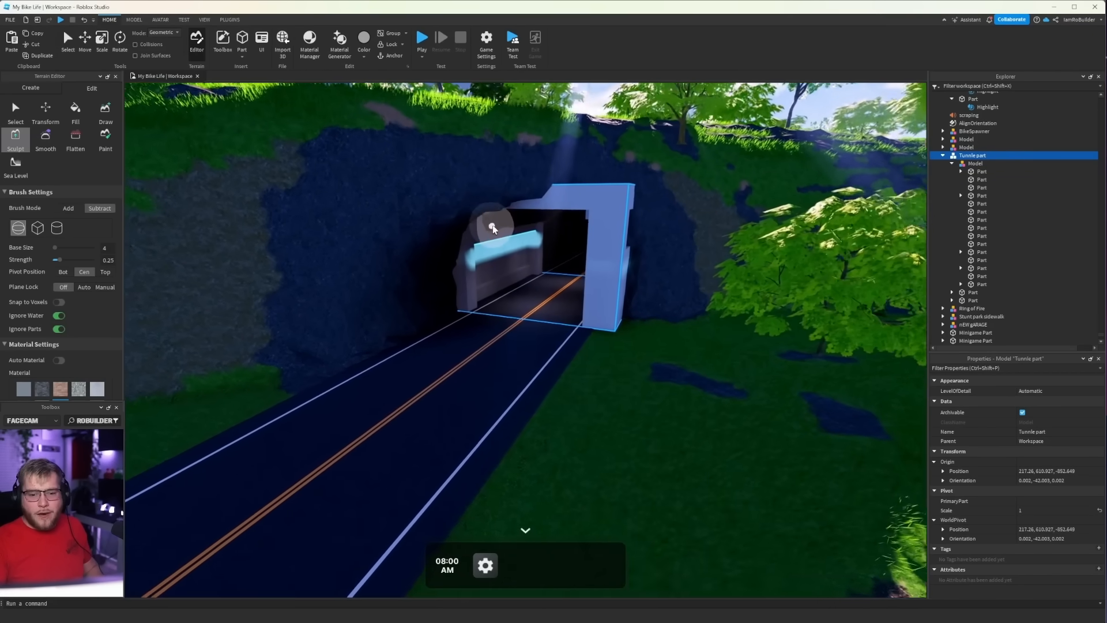
key("d")
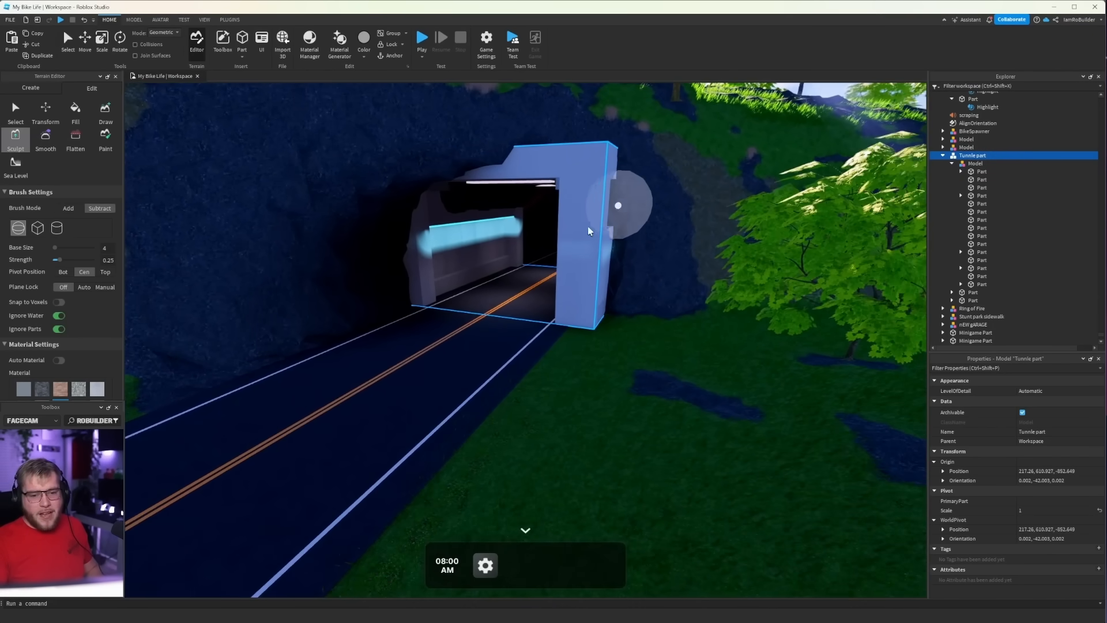
scroll(588, 230, "up", 10)
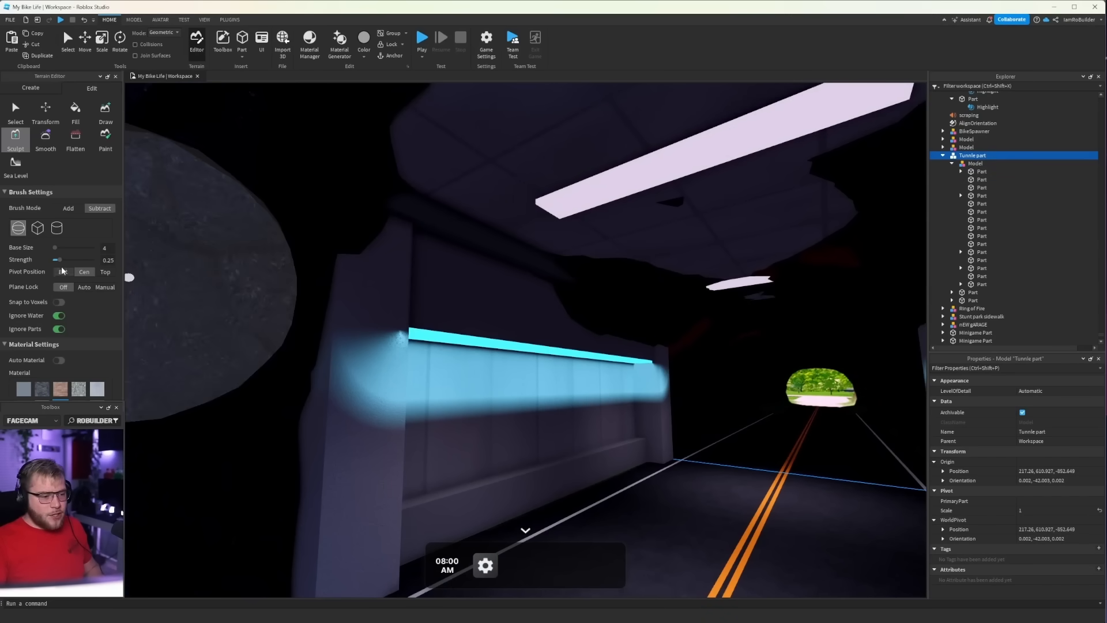
left_click_drag(63, 264, 71, 262)
scroll(589, 339, "down", 10)
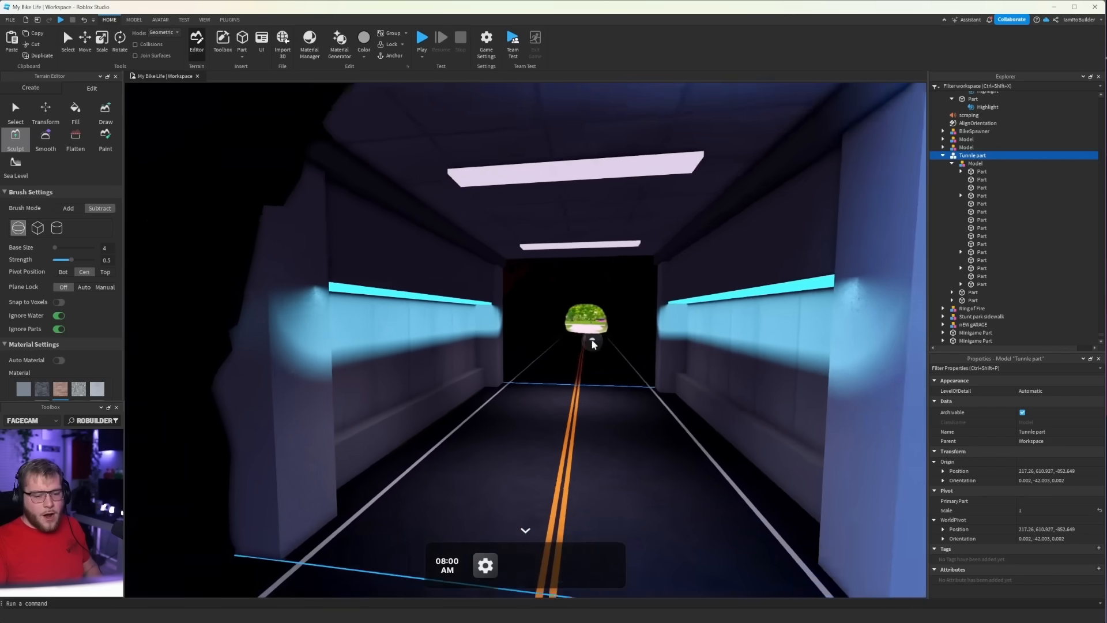
key("w")
left_click(115, 76)
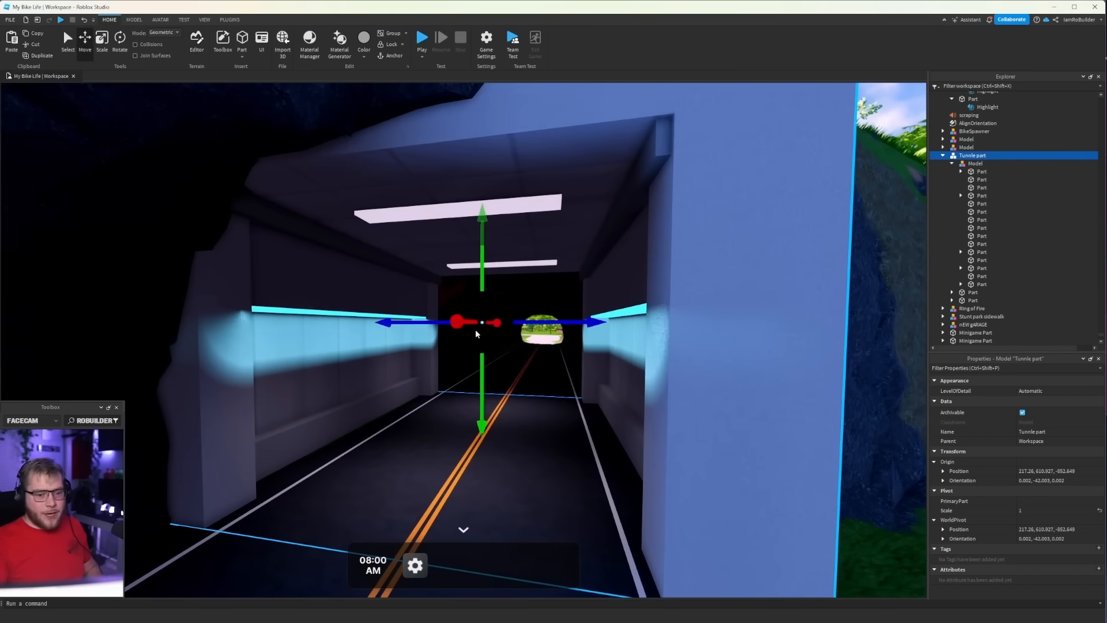
Step: Set the Brightness of the SurfaceLight in the left wall's neon strip to 0.1
key("w")
right_click_drag(478, 331, 519, 319)
key("s")
key("w")
left_click(517, 318, "alt")
left_click(961, 172)
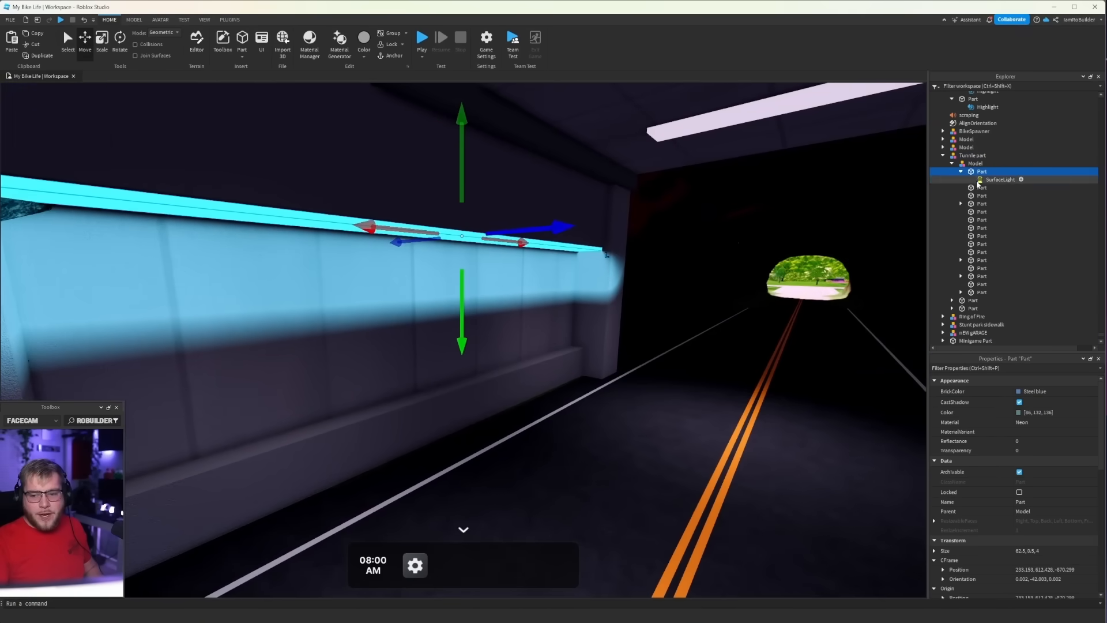
left_click(1000, 179)
left_click(987, 402)
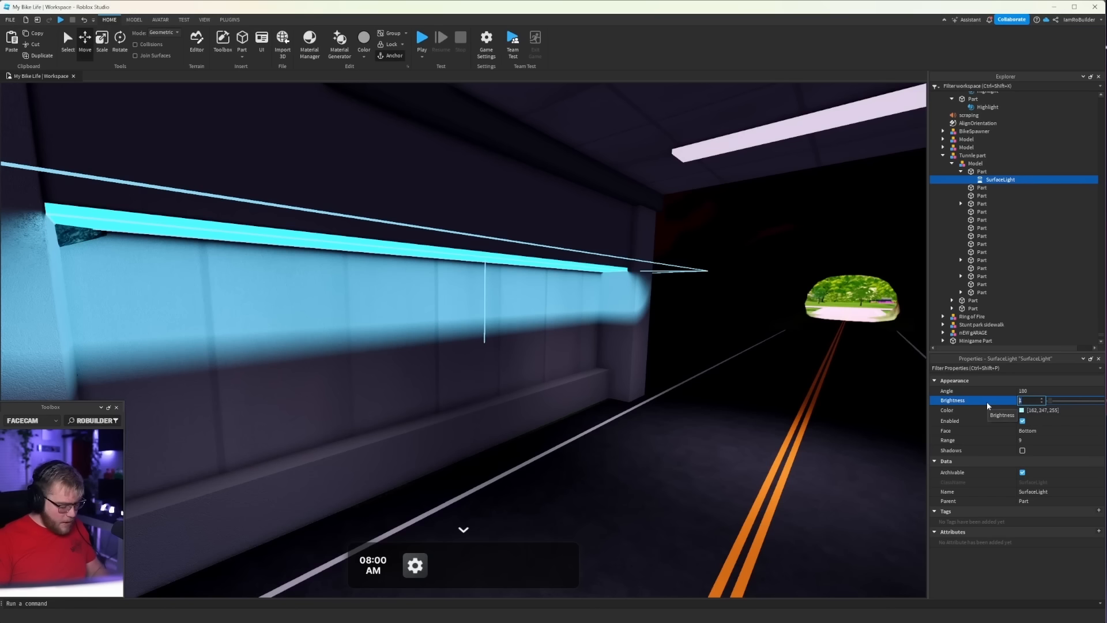
type("3")
key("BackSpace")
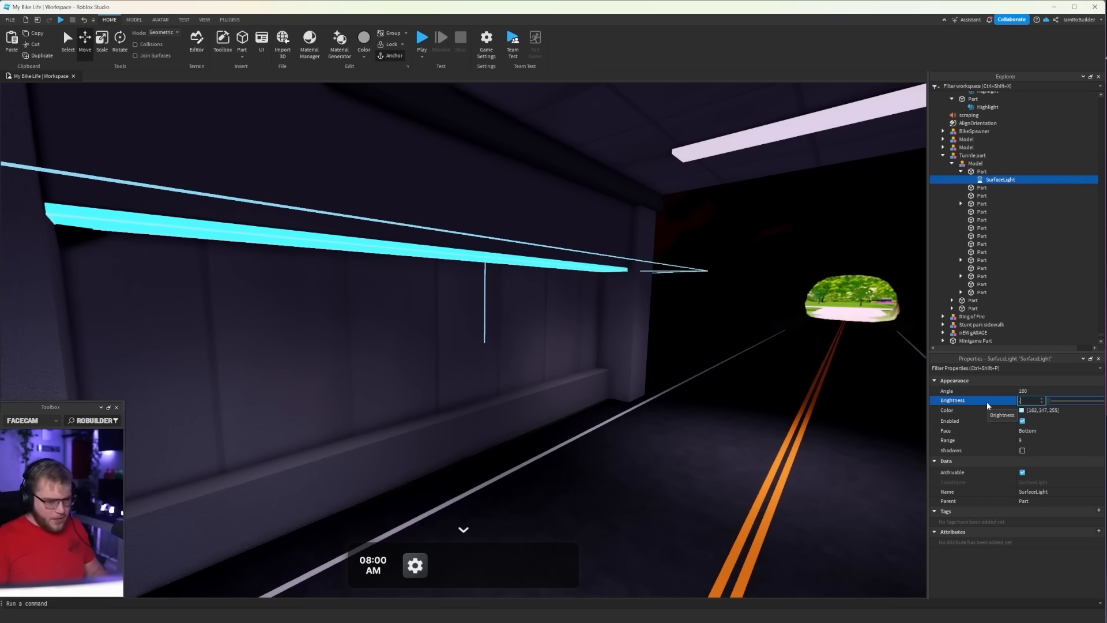
type("3")
key("BackSpace")
type(".")
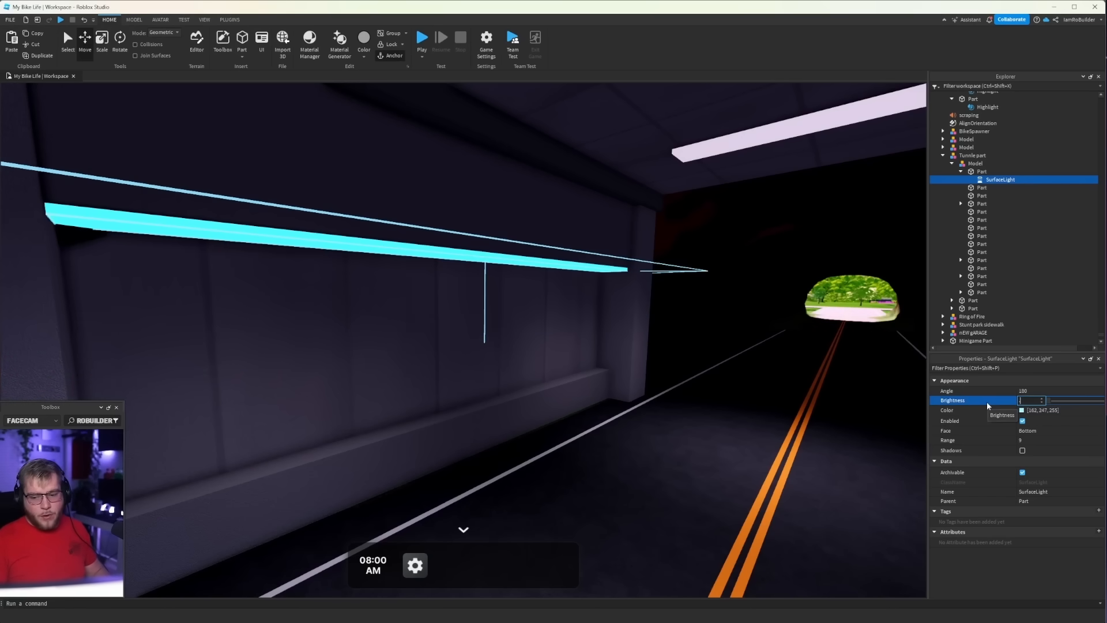
type("1")
key("Return")
Step: Recolor the left wall's neon strip to a darker, less saturated blue-grey
right_click_drag(544, 275, 558, 292)
key("s")
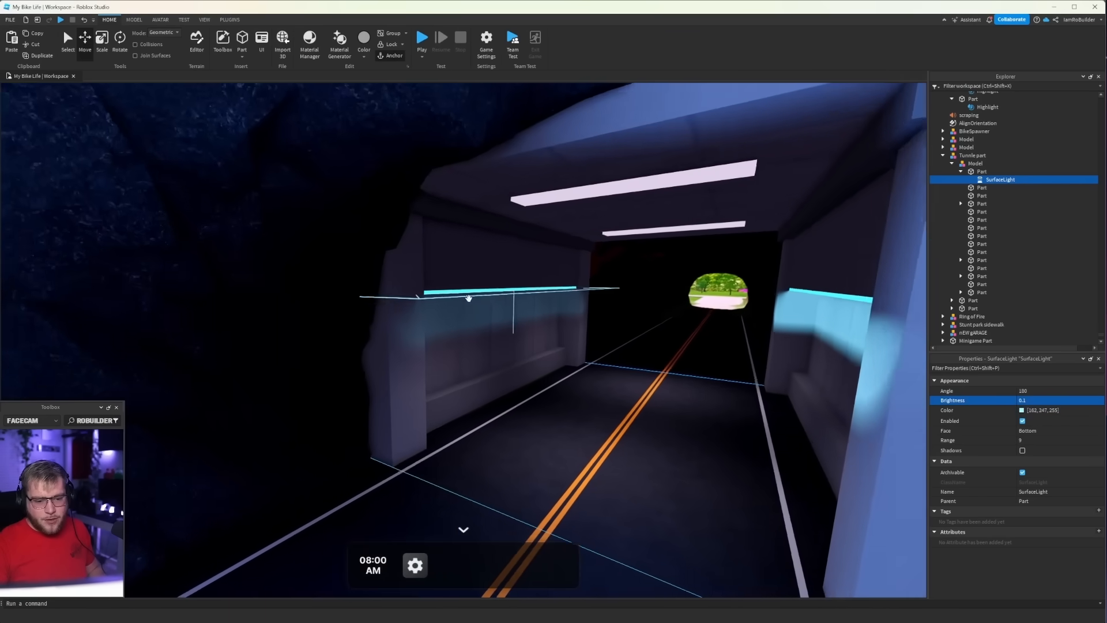
key("s")
right_click_drag(501, 223, 501, 199)
left_click(509, 197)
key("w")
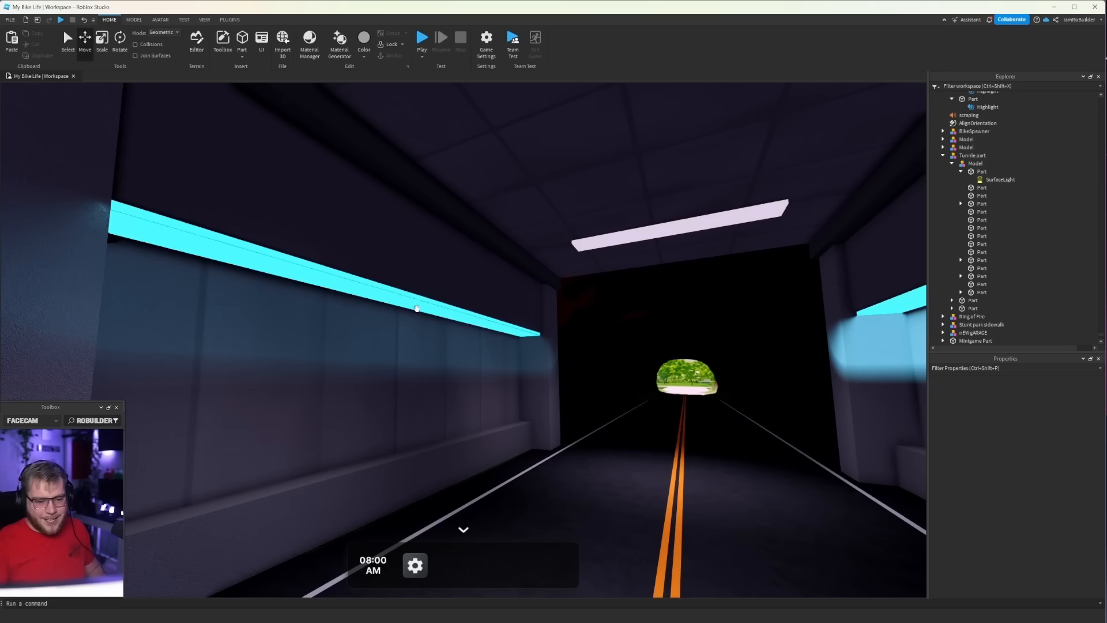
left_click(417, 309)
left_click(1018, 412)
left_click_drag(595, 309, 595, 312)
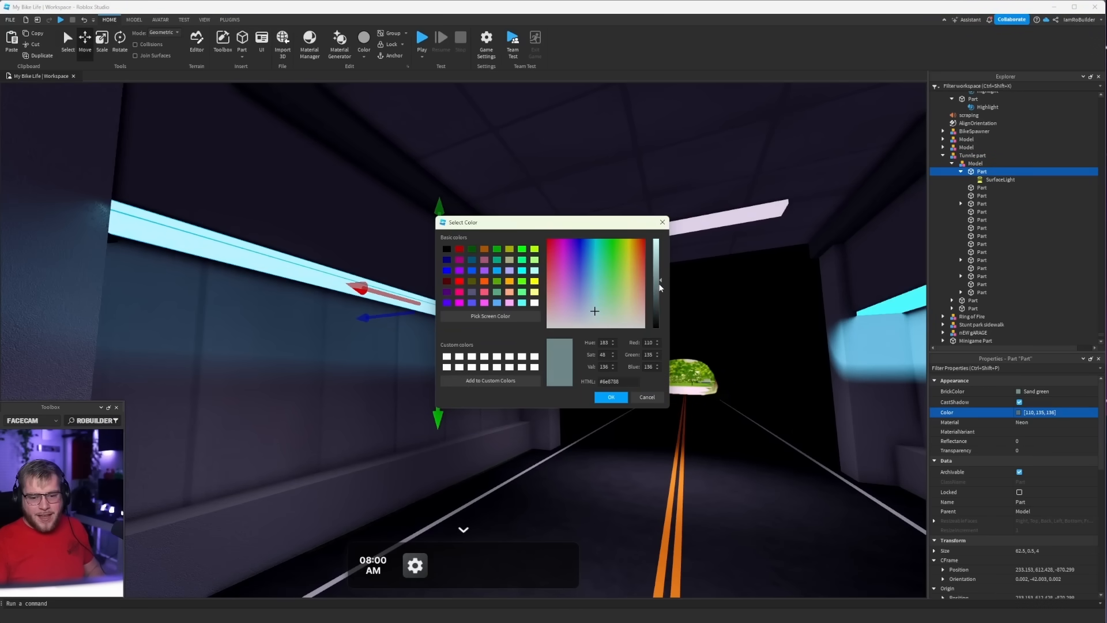
left_click_drag(659, 285, 659, 297)
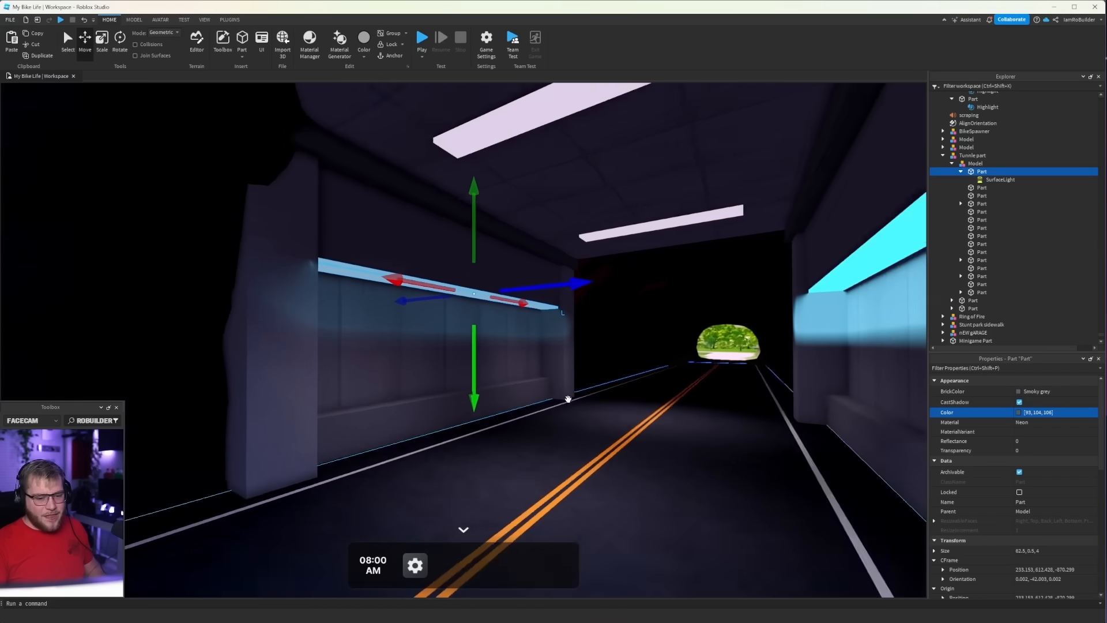
Step: Delete the bright cyan neon strip from the tunnel's right wall
key("d")
right_click_drag(568, 399, 519, 369)
key("a")
key("w")
key("s")
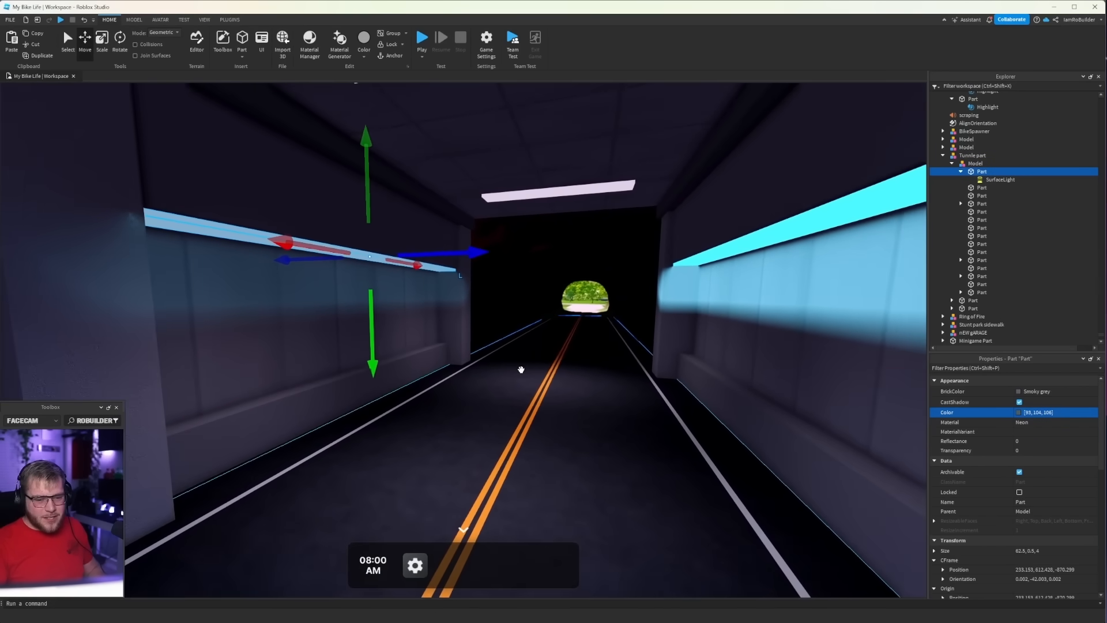
left_click(759, 243)
key("Delete")
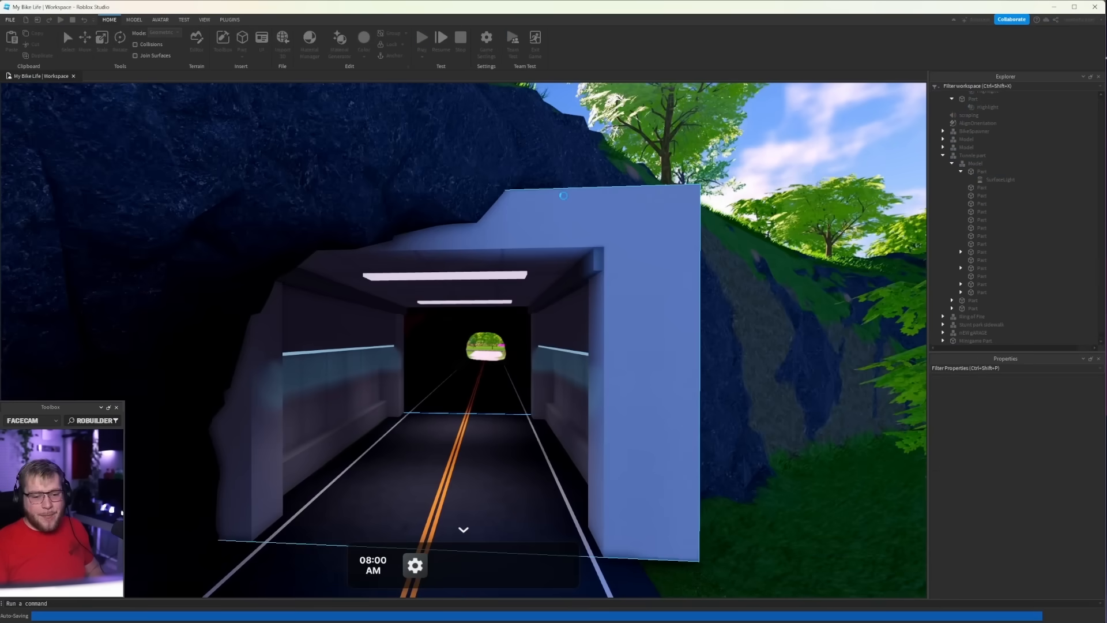
Step: Remove the two wall pillars at the far end of the tunnel section
key("w")
key("s")
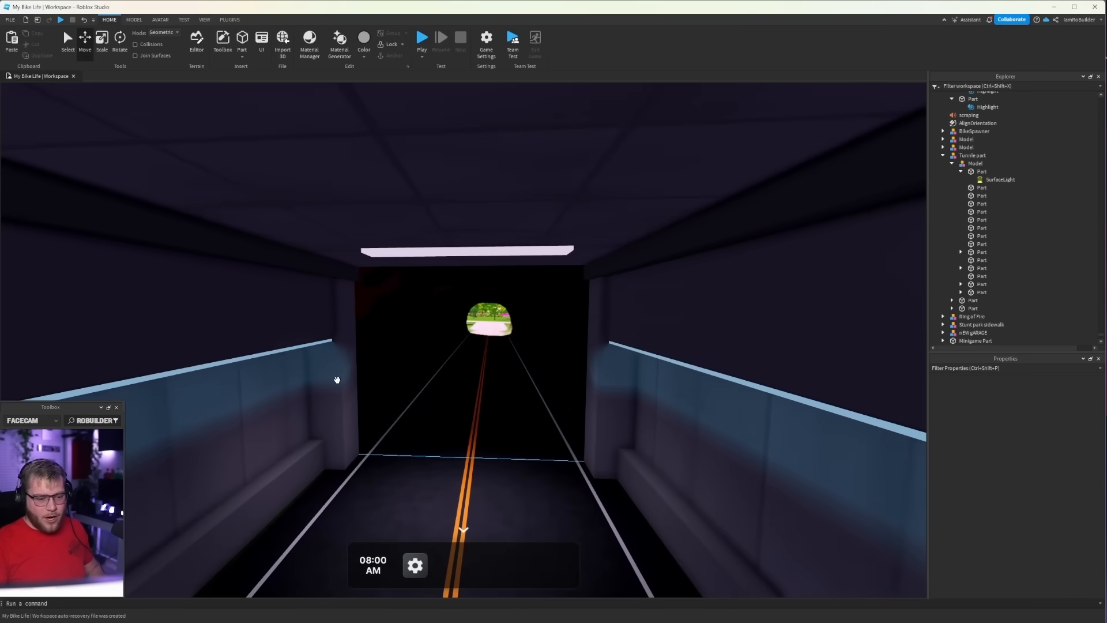
left_click(341, 379)
left_click(603, 384)
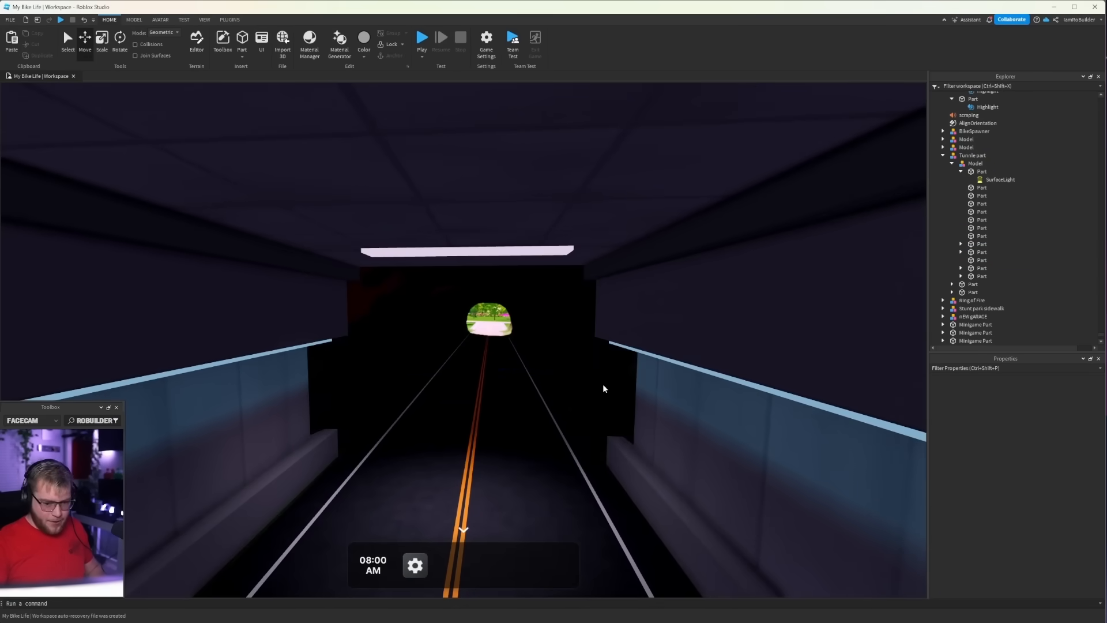
Step: Duplicate the Tunnle part model and move the copy along the road
key("s")
key("s")
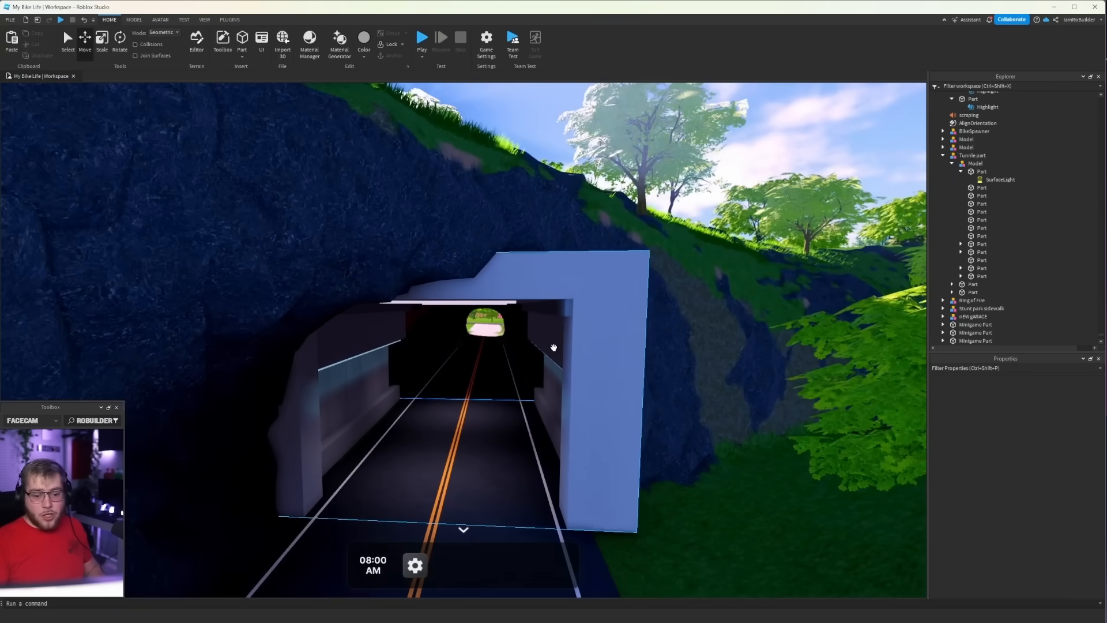
key("w")
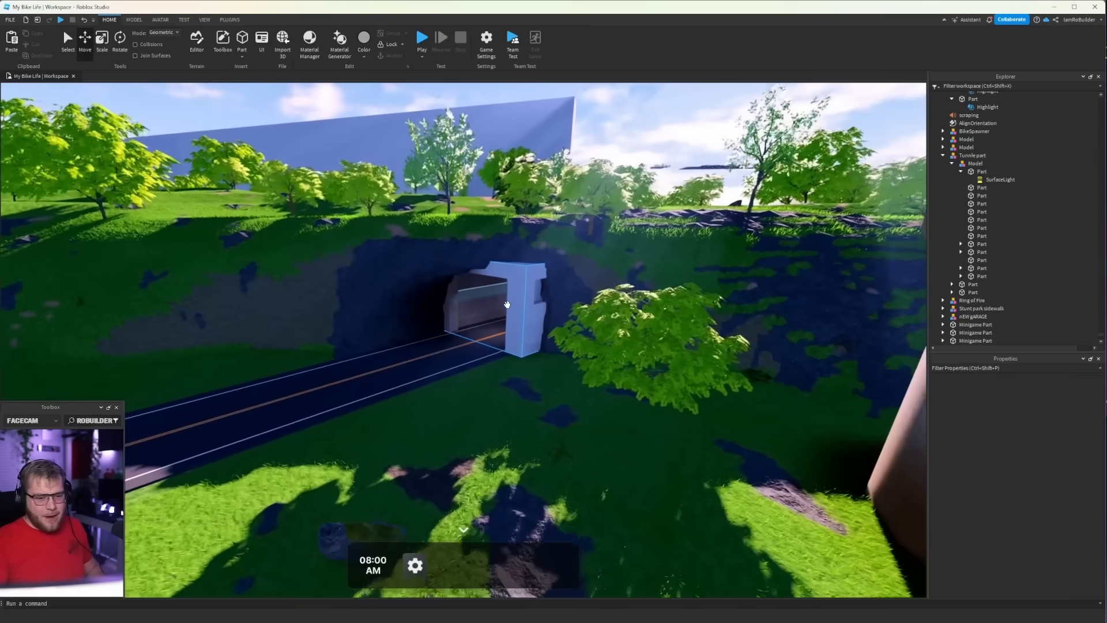
left_click(507, 304)
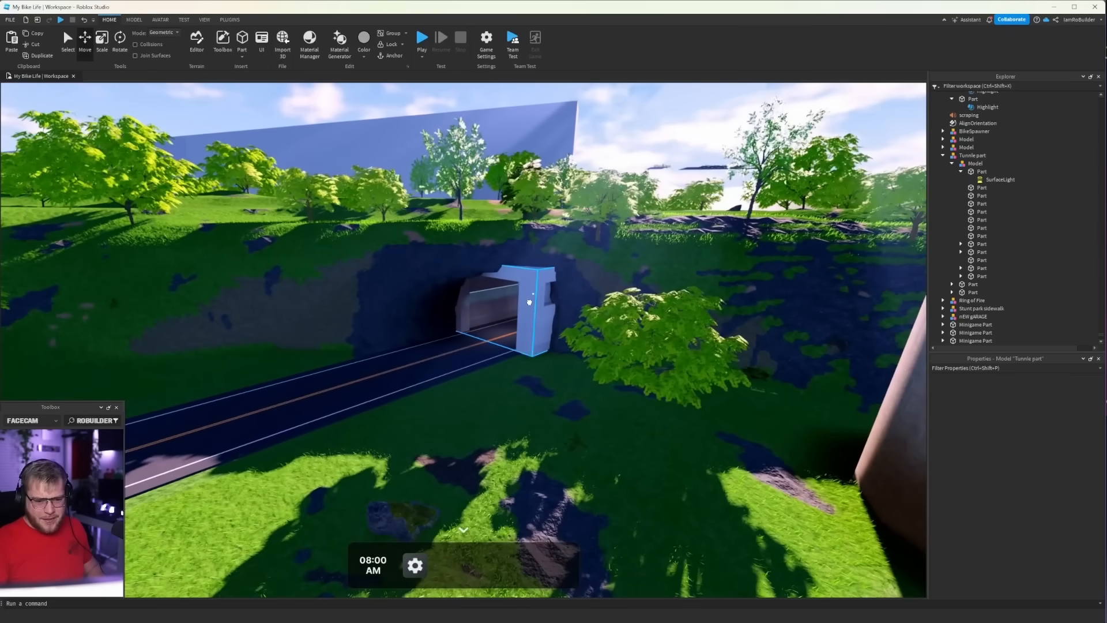
key("ctrl+d")
left_click_drag(500, 302, 530, 325)
right_click_drag(530, 325, 496, 334)
Step: Copy the tunnel section's four wall pillars along the road, deeper into the hillside
left_click(167, 332, "alt")
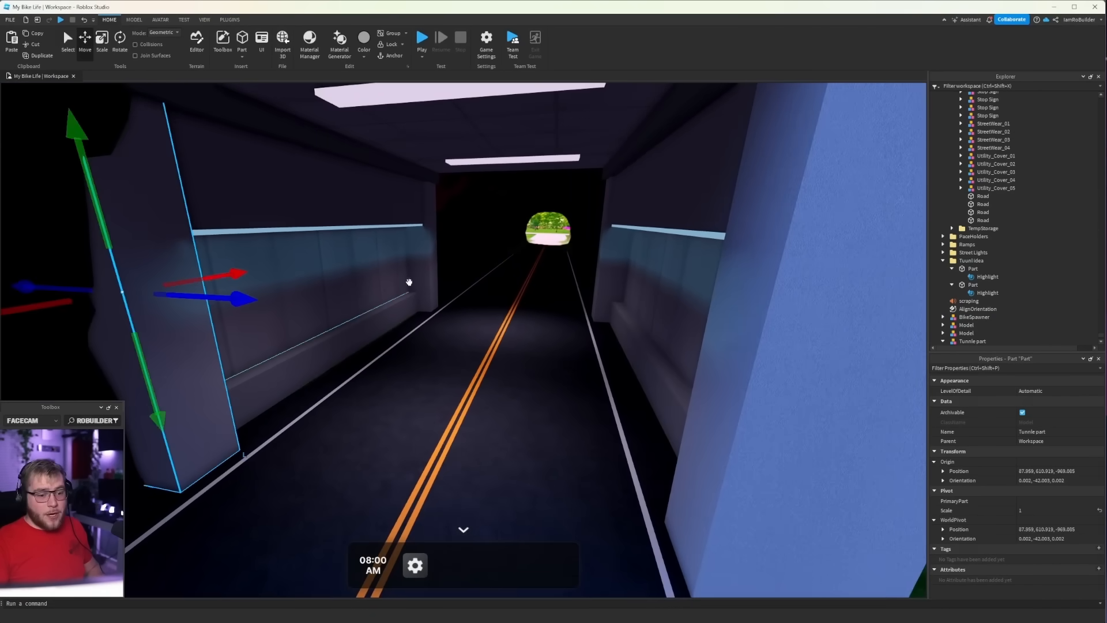
left_click(431, 282, "alt+shift")
left_click(606, 262, "alt+shift")
key("f")
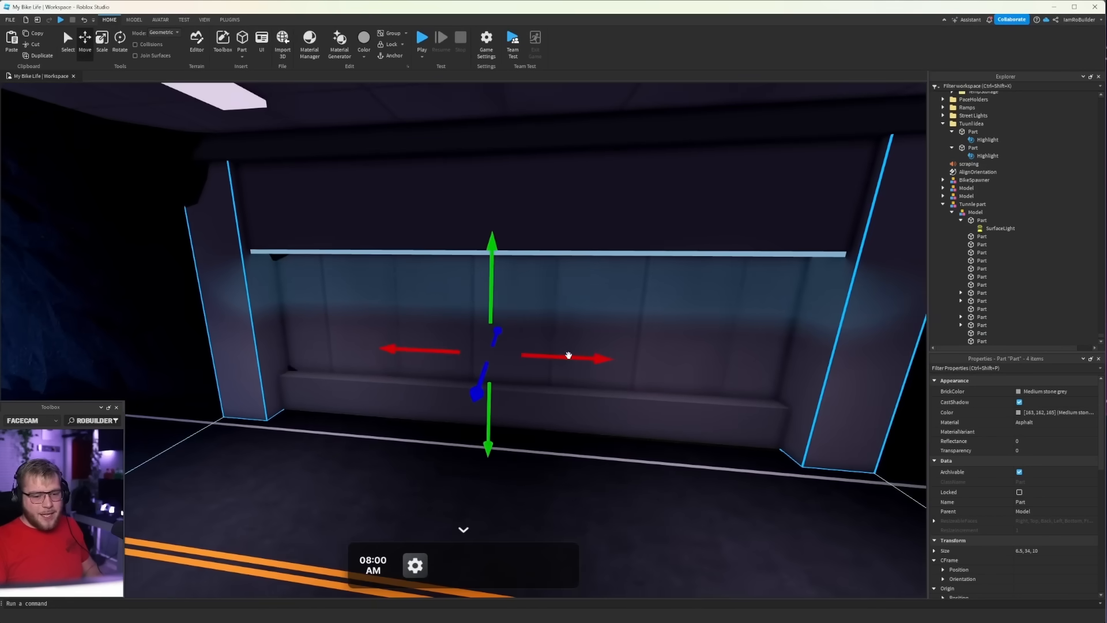
left_click_drag(433, 353, 858, 343)
key("d")
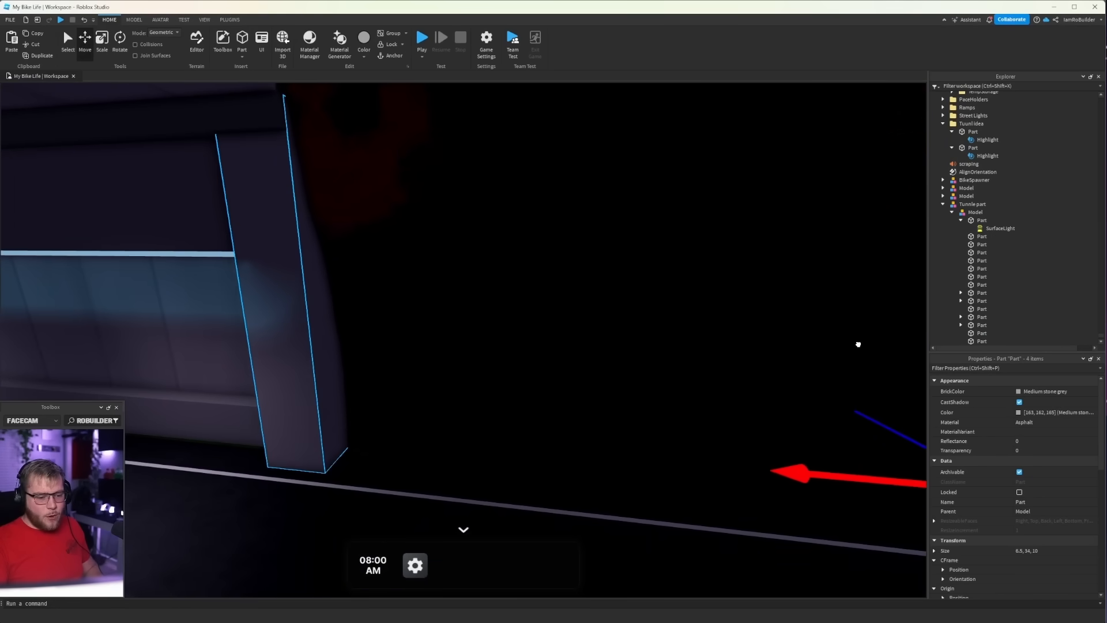
Step: Check the pillars inside the tunnel and delete the surplus one standing deeper along the wall
right_click_drag(459, 378, 470, 328)
left_click(452, 368)
left_click(346, 345, "alt")
left_click(424, 340, "alt+shift")
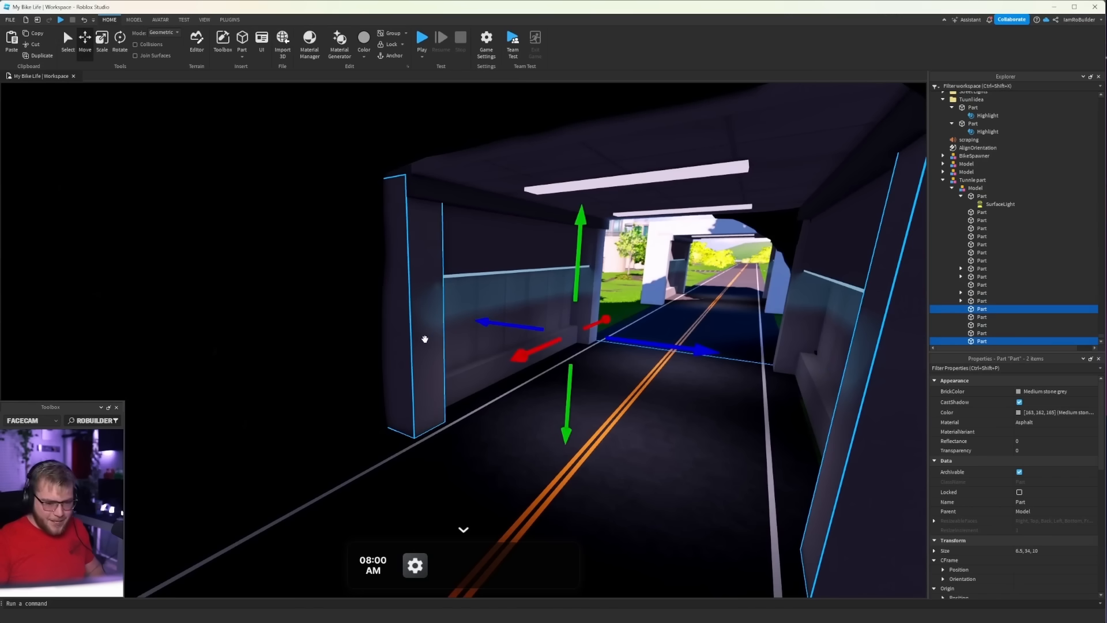
left_click(425, 337, "alt")
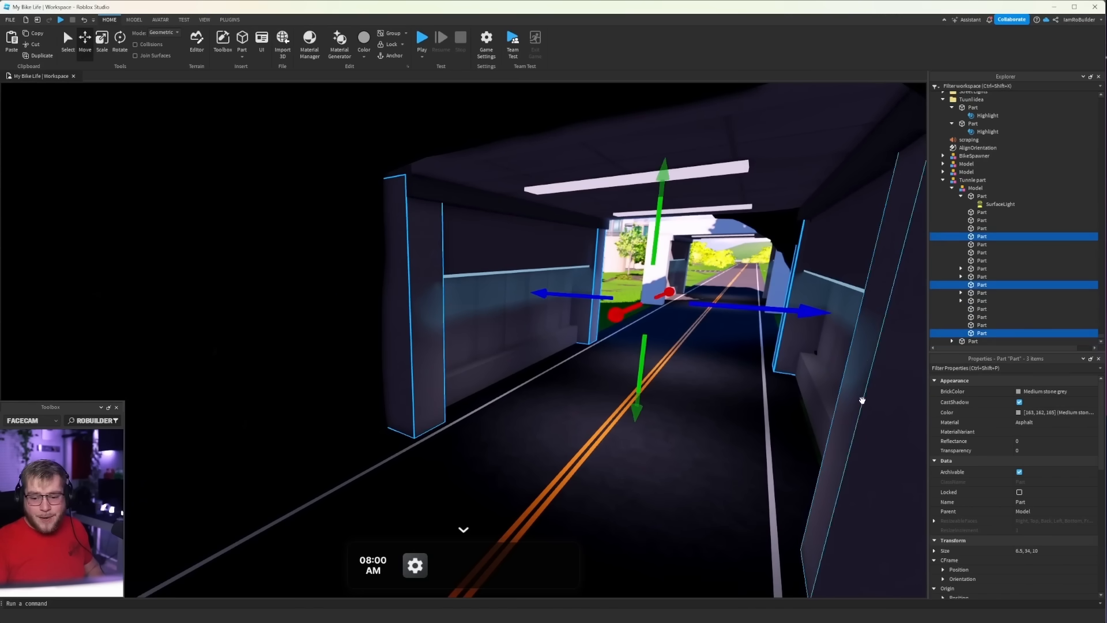
left_click(862, 400, "alt+shift")
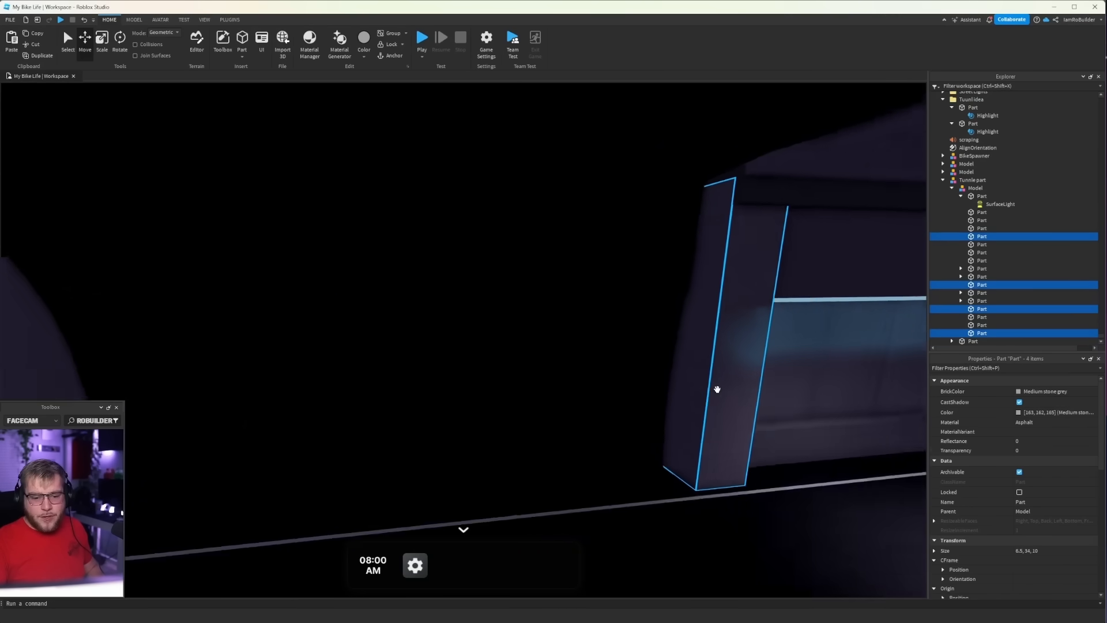
right_click_drag(717, 388, 438, 384)
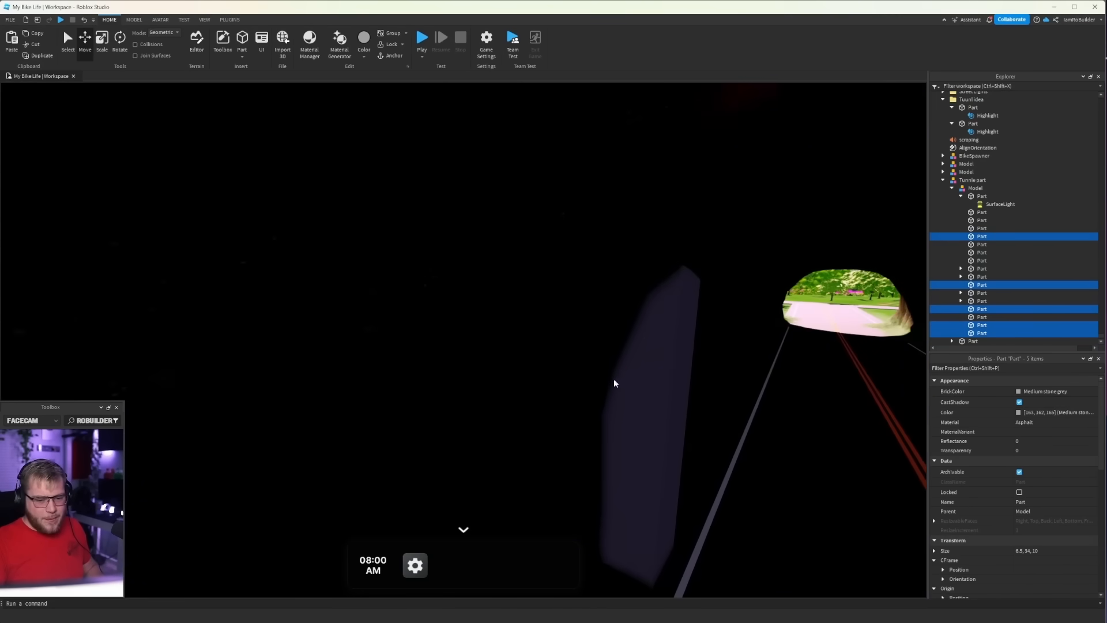
right_click_drag(671, 384, 671, 387)
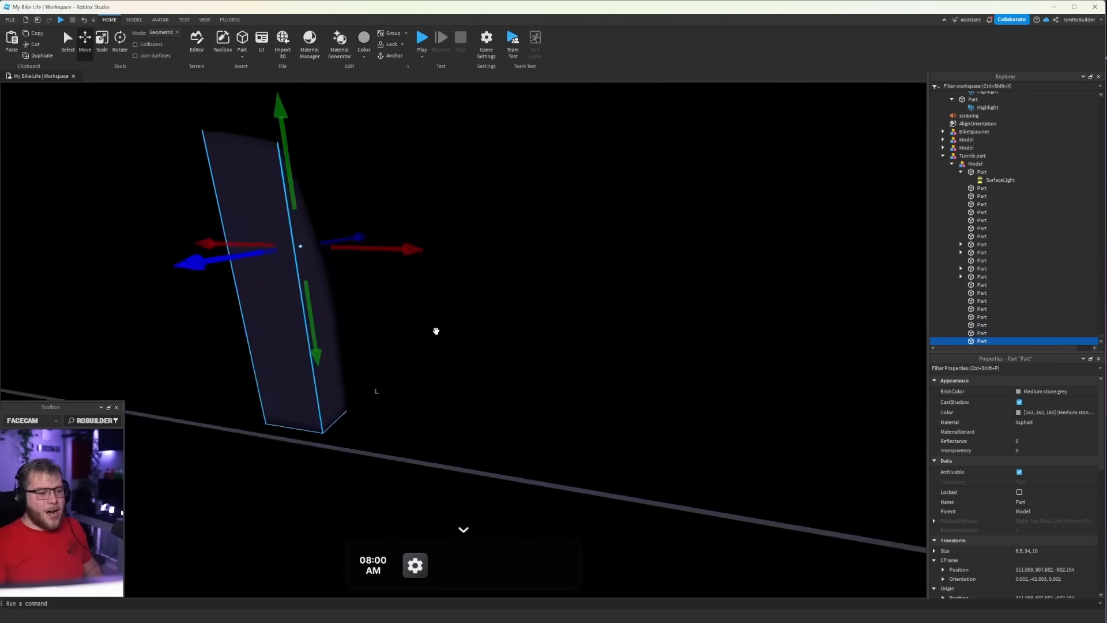
right_click_drag(436, 330, 437, 336)
key("Delete")
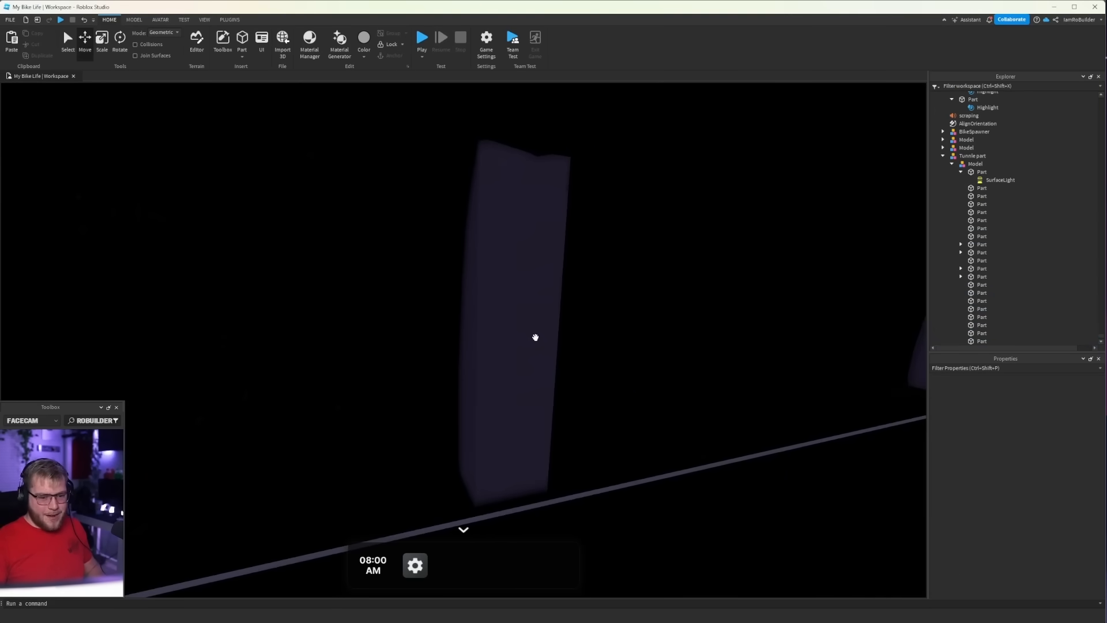
Step: Examine the completed tunnel from its entrance through to the far exit, checking walls, pillars and lights
right_click_drag(562, 348, 507, 346)
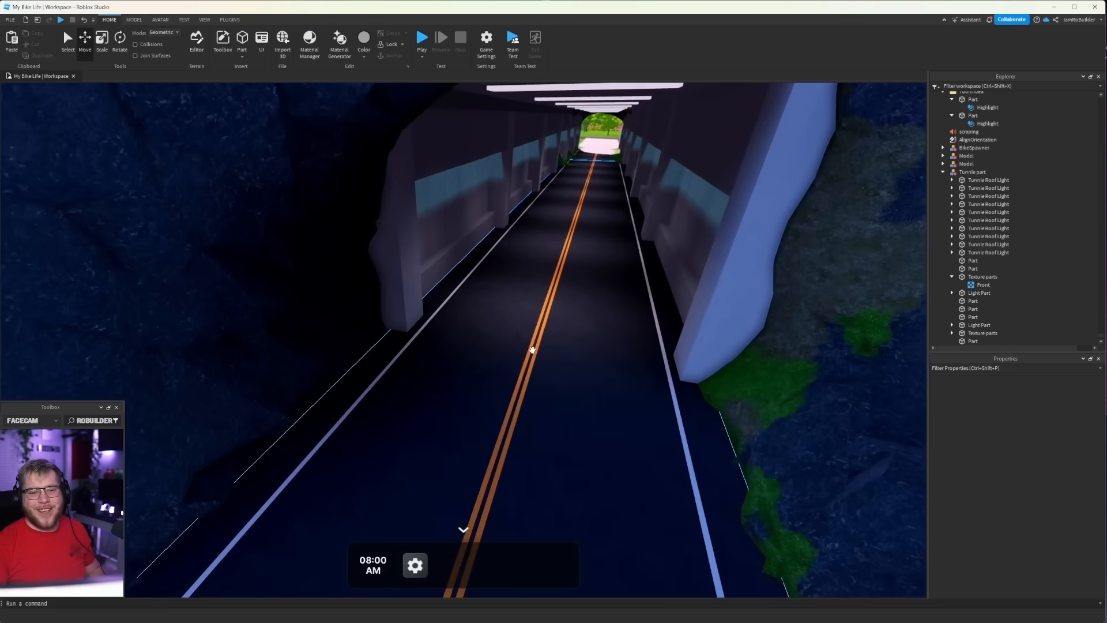
key("w")
right_click_drag(532, 349, 477, 321)
key("w")
key("w")
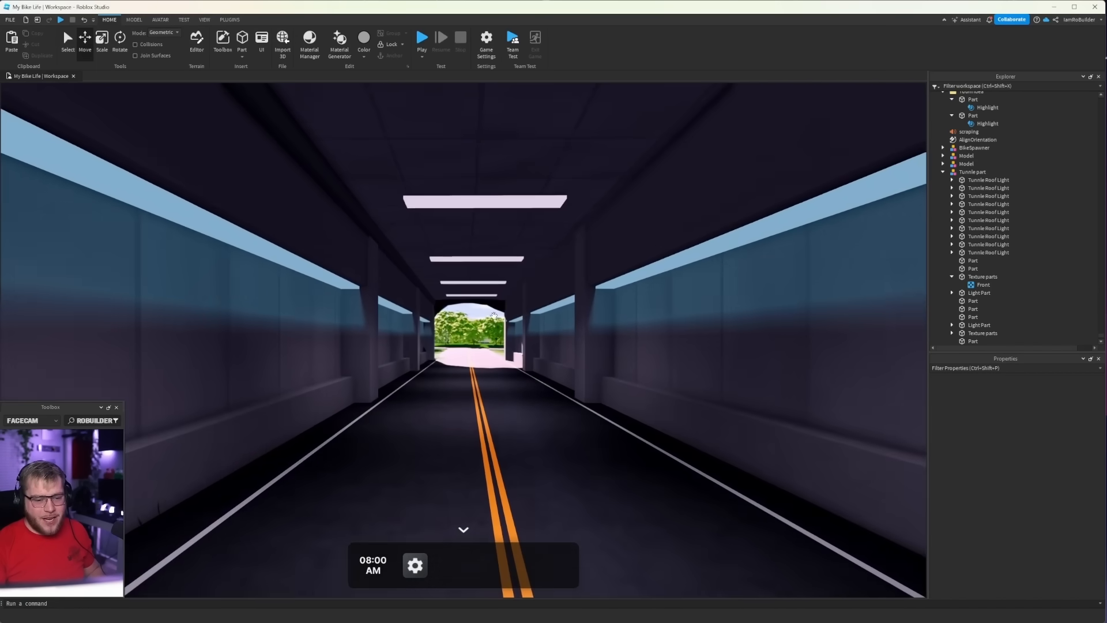
key("w")
right_click_drag(443, 354, 444, 355)
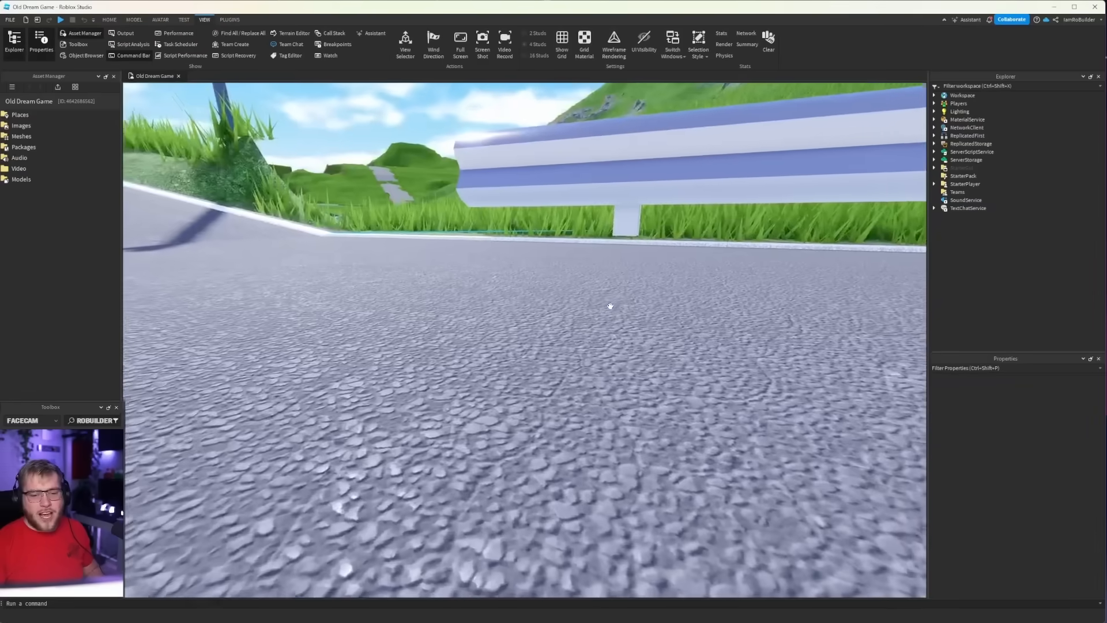
Step: Move the Gaurd Rail model down from above the map into the tunnel, alongside the wall
key("a")
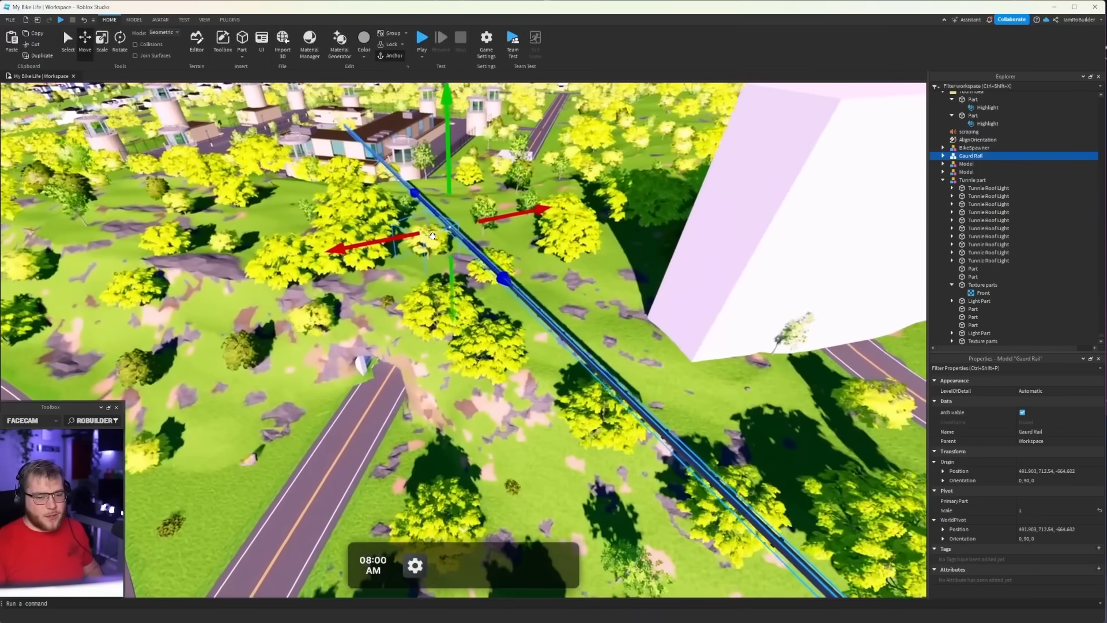
scroll(433, 236, "up", 3)
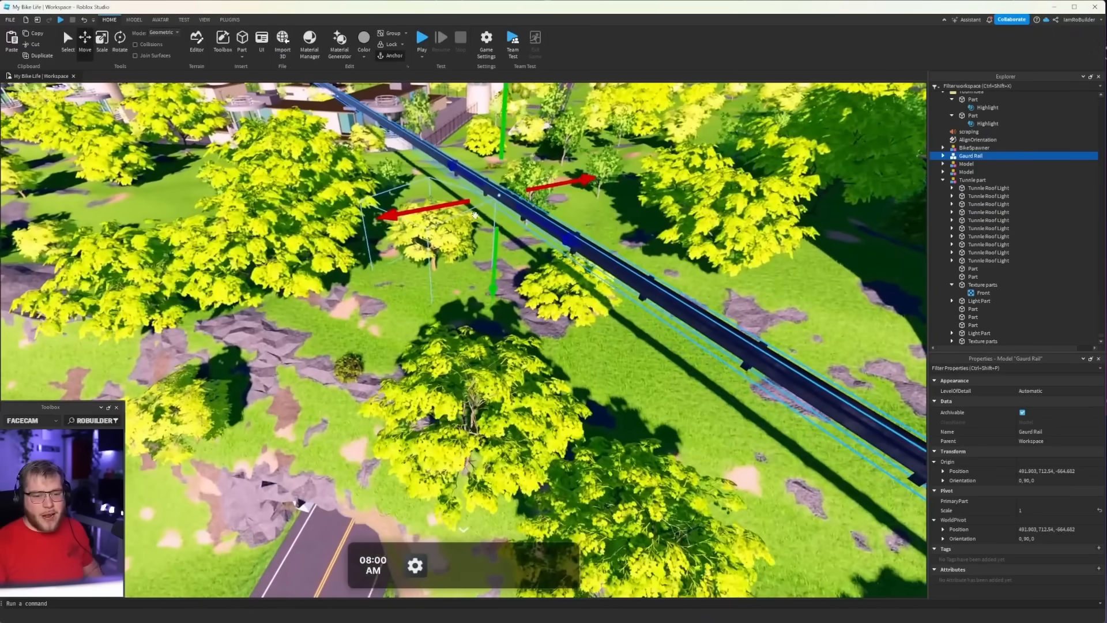
left_click_drag(520, 210, 414, 396)
scroll(414, 396, "up", 10)
right_click_drag(414, 396, 414, 394)
left_click_drag(414, 397, 367, 412)
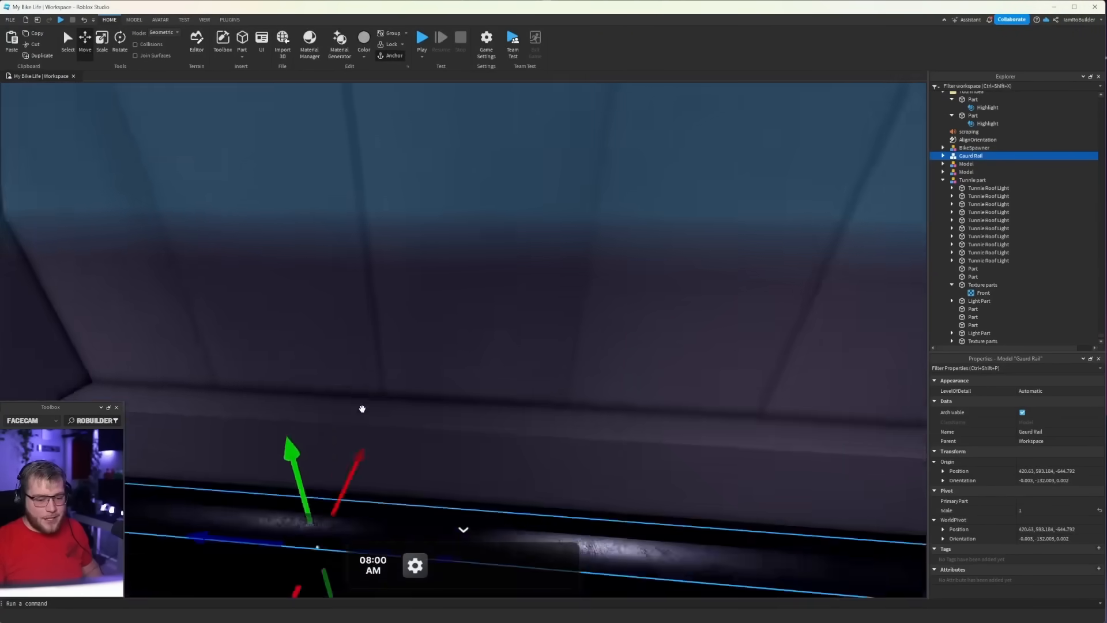
right_click_drag(362, 408, 363, 408)
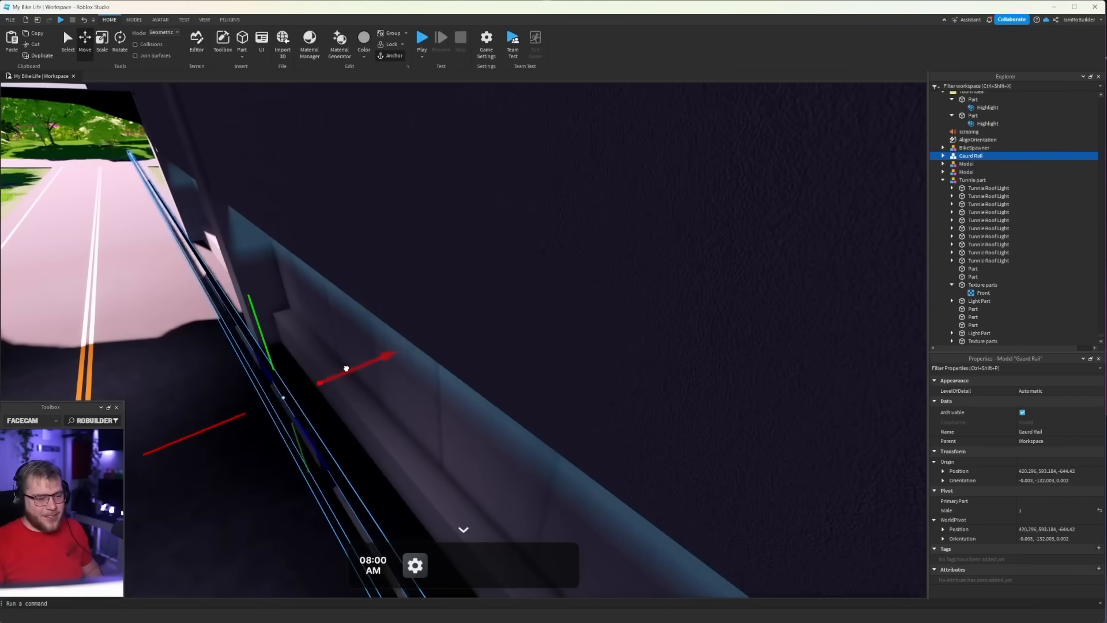
Step: Slide the guard rail along the tunnel wall to the tunnel mouth, keeping it at the road's edge
right_click_drag(352, 380, 352, 381)
key("w")
key("s")
key("w")
key("w")
left_click_drag(608, 246, 598, 370)
right_click_drag(598, 369, 597, 371)
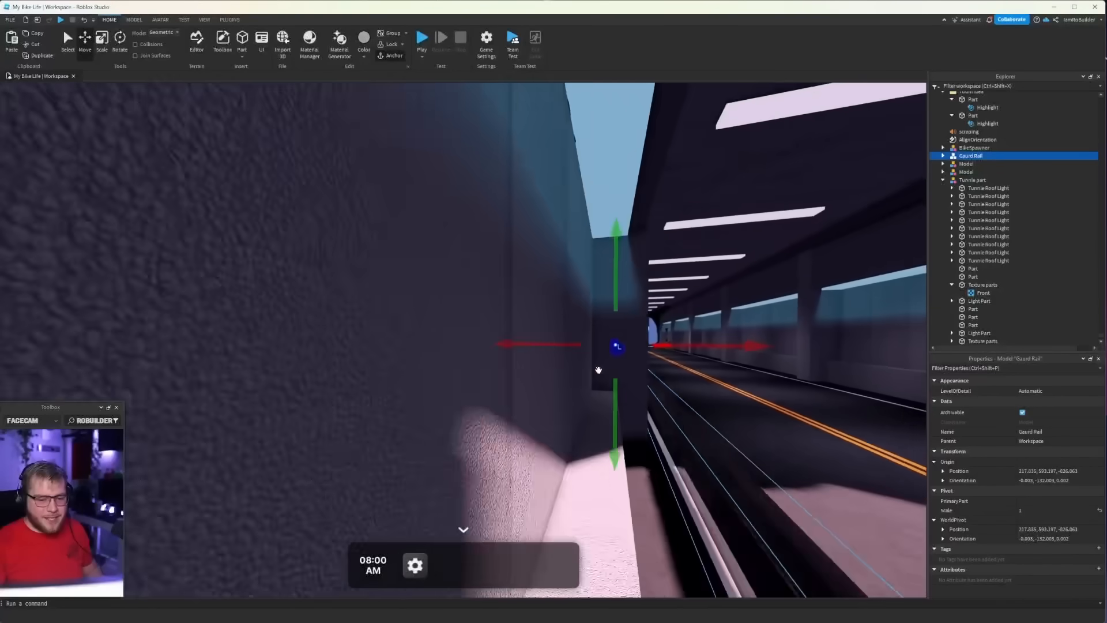
left_click_drag(799, 259, 637, 326)
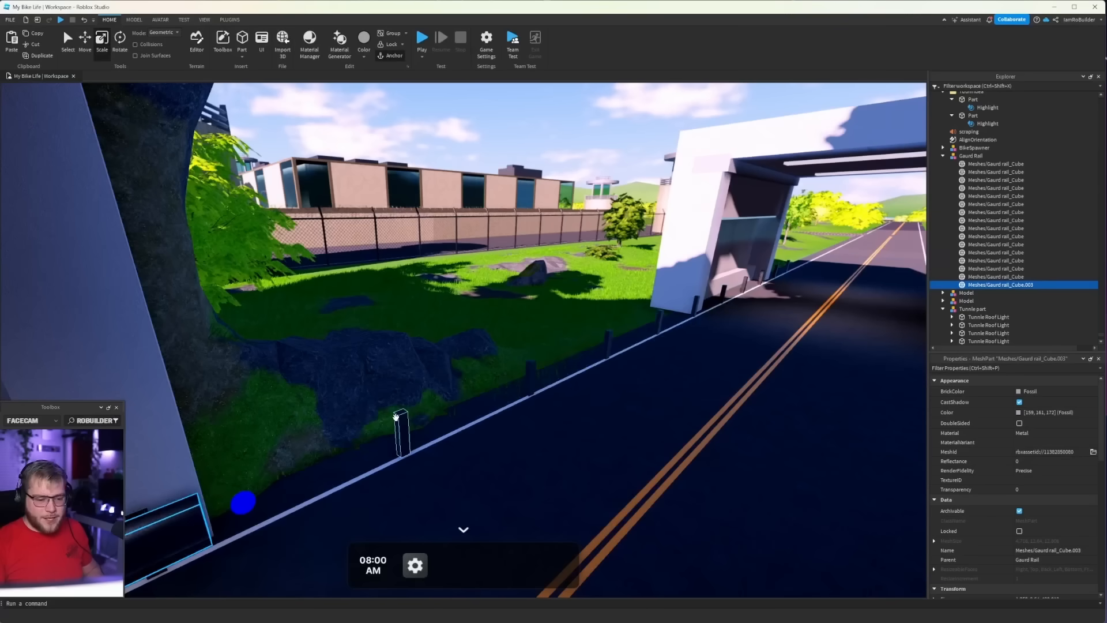
Step: Select a run of guard rail posts along the road toward the open tunnel section
left_click(663, 317, "ctrl")
left_click(725, 293, "ctrl")
key("w")
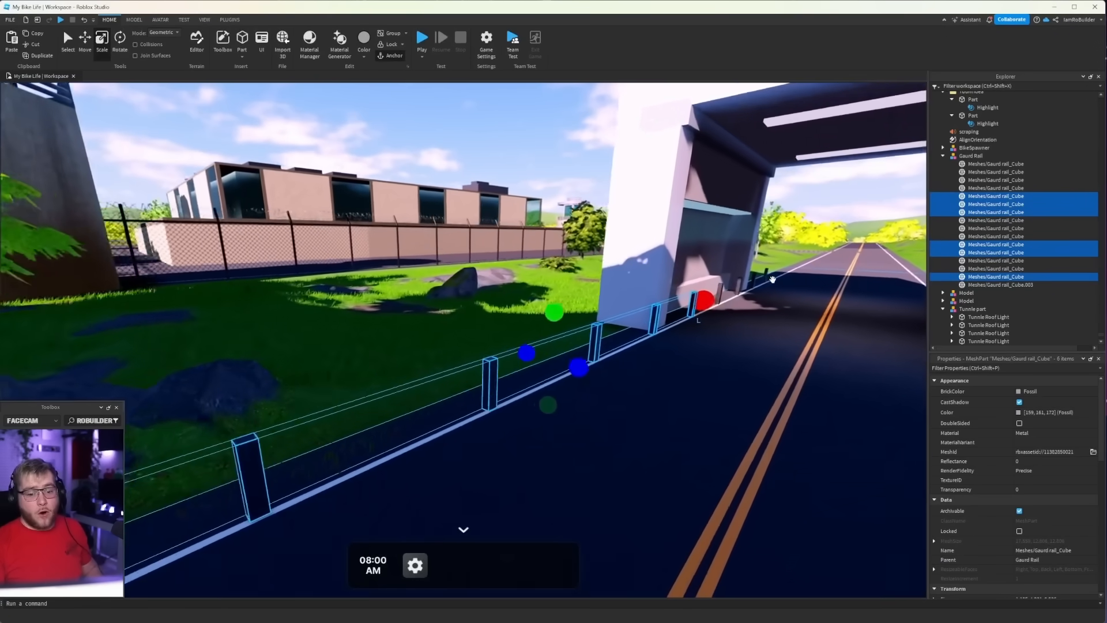
right_click_drag(773, 280, 772, 280)
key("w")
Step: Examine the guard rails on both sides of the tunnel, travelling through it in both directions
right_click_drag(413, 368, 413, 369)
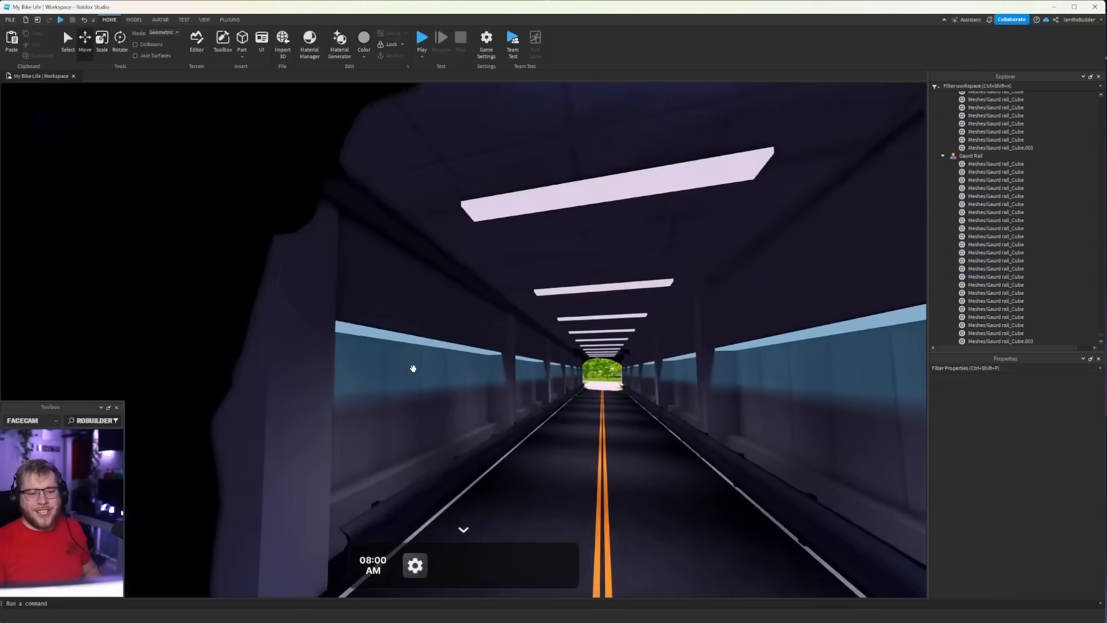
key("w")
key("w")
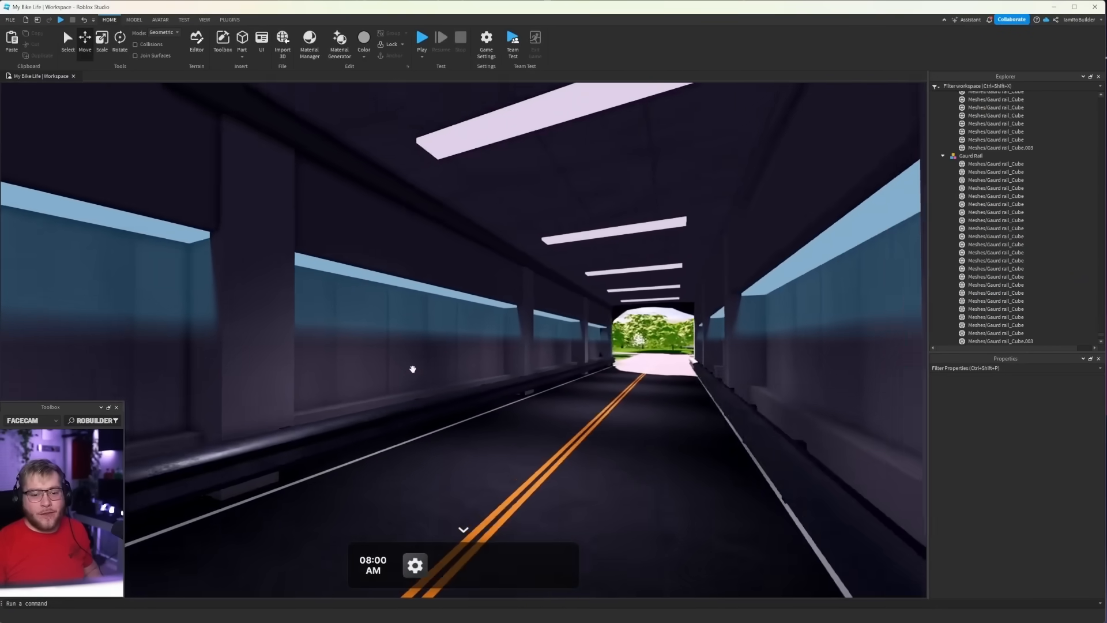
key("w")
key("d")
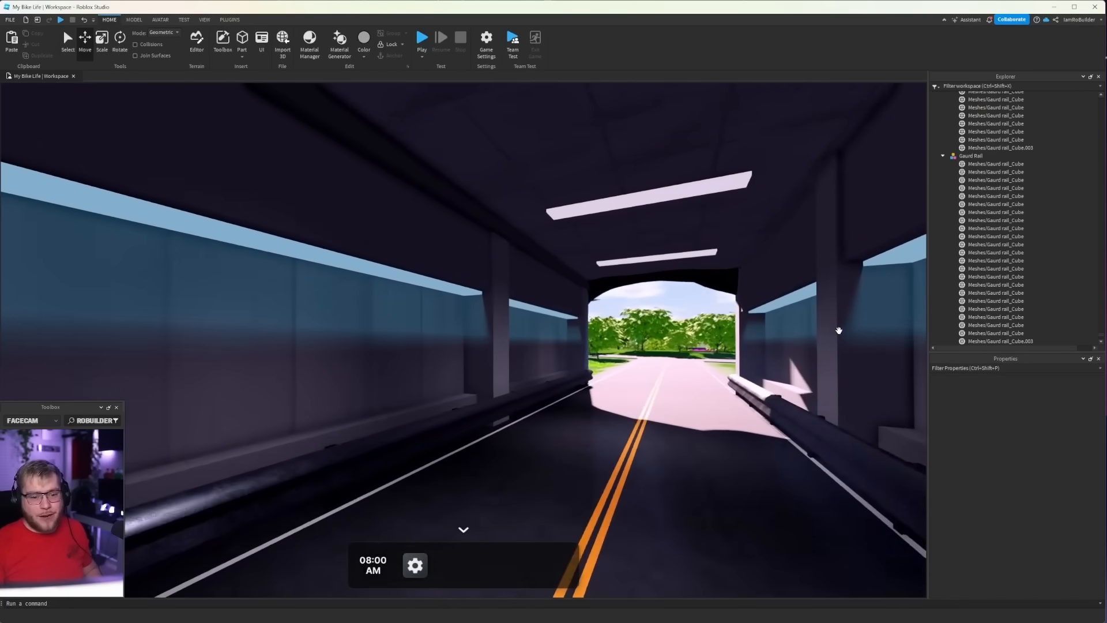
right_click_drag(601, 327, 598, 323)
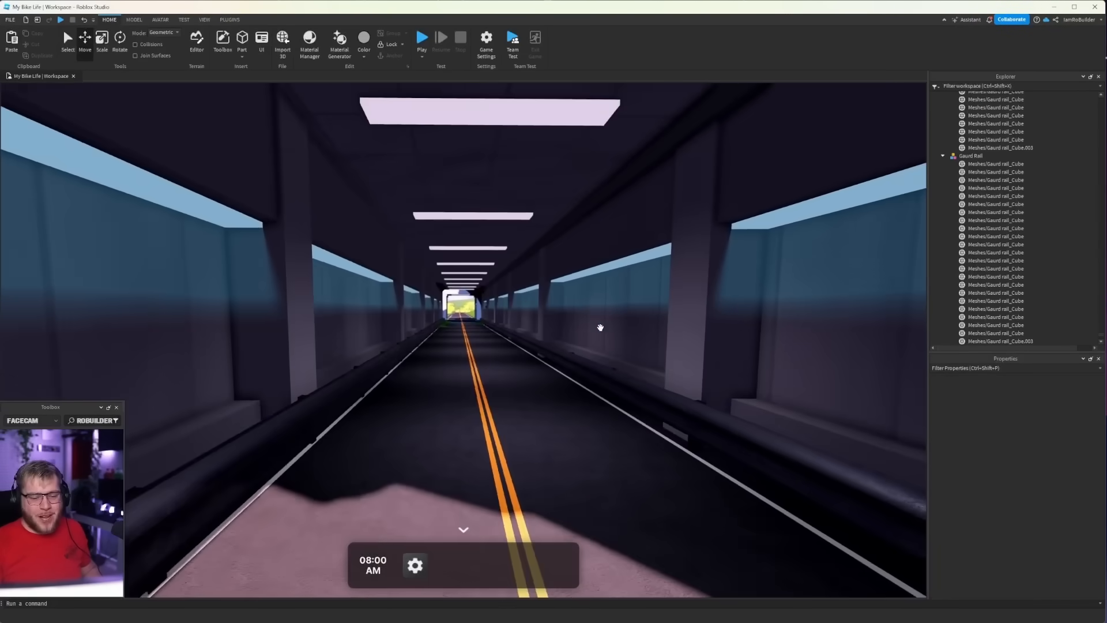
key("w")
key("w")
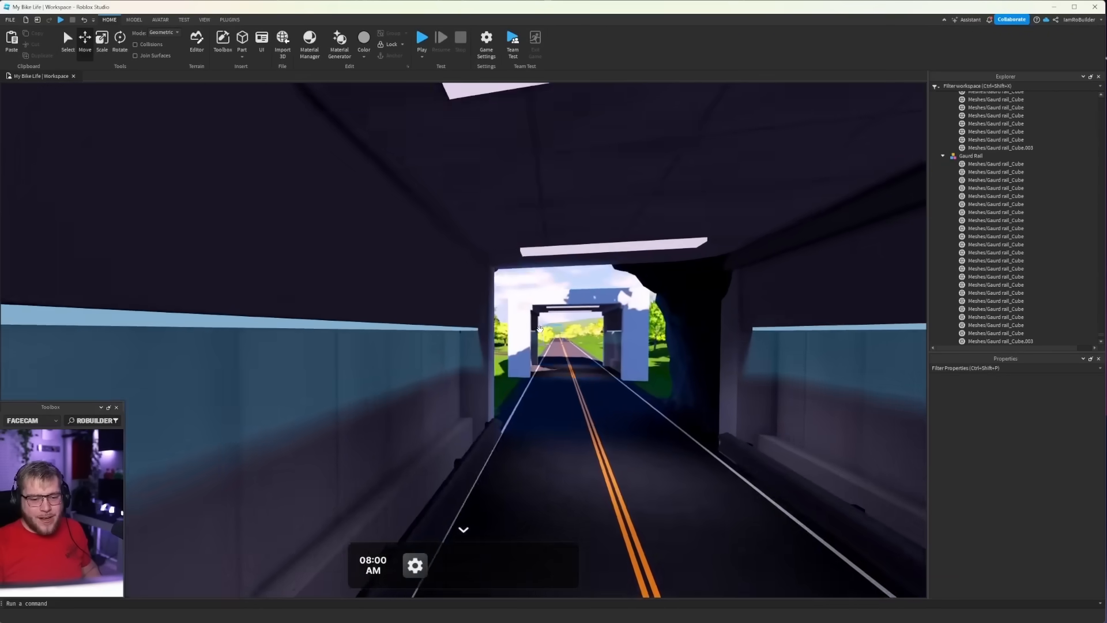
right_click_drag(556, 324, 555, 325)
Step: Delete the extra block at the end of the long wall-like part above the race track
key("s")
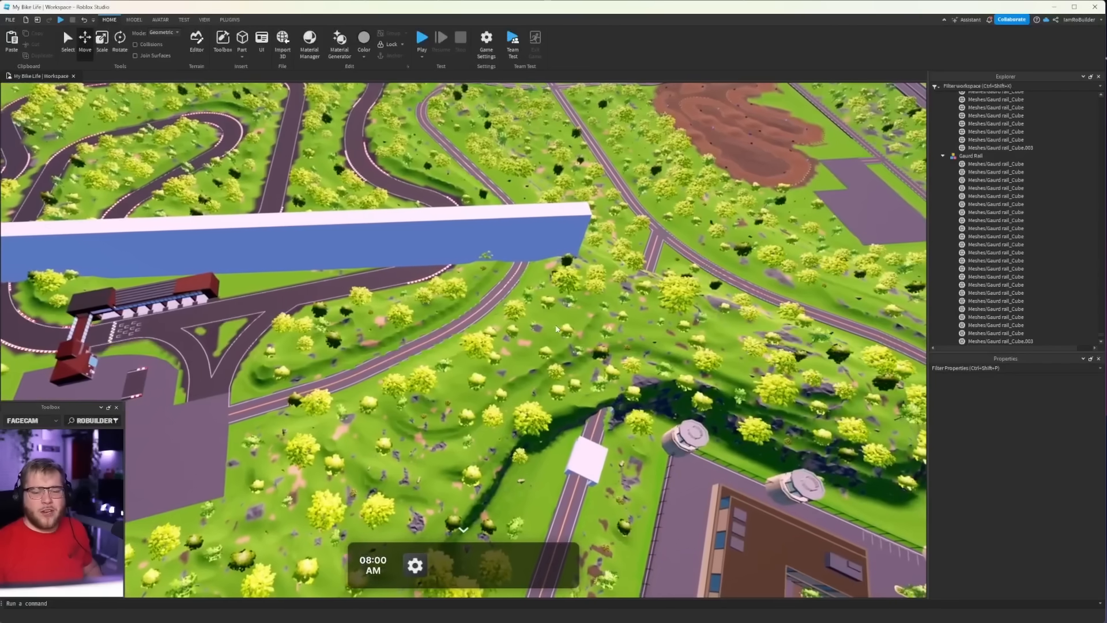
key("s")
key("d")
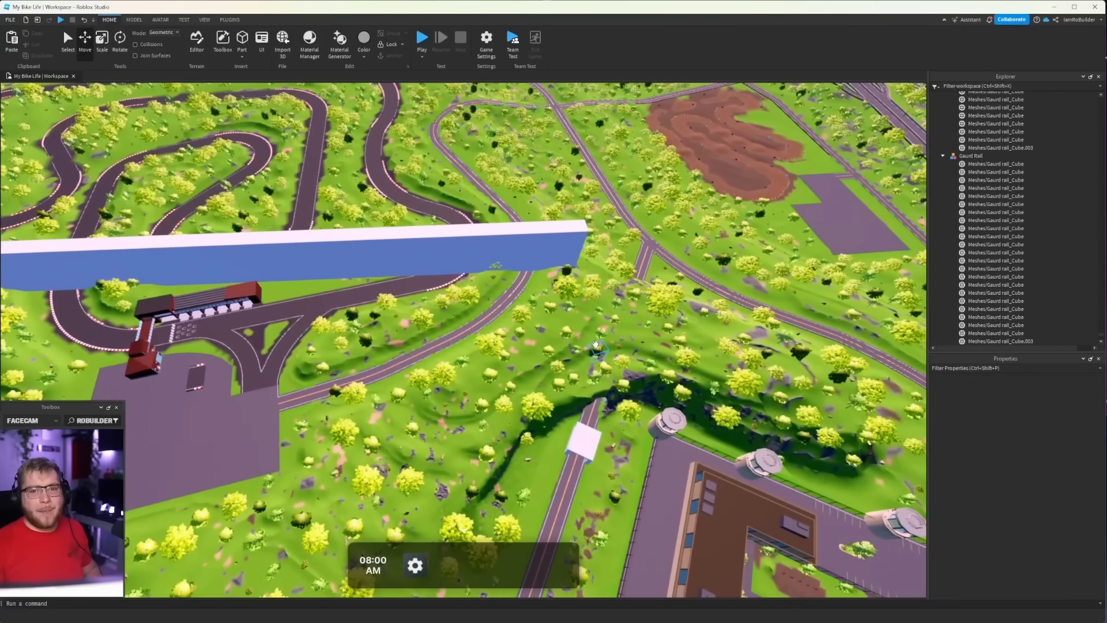
right_click_drag(570, 218, 571, 221)
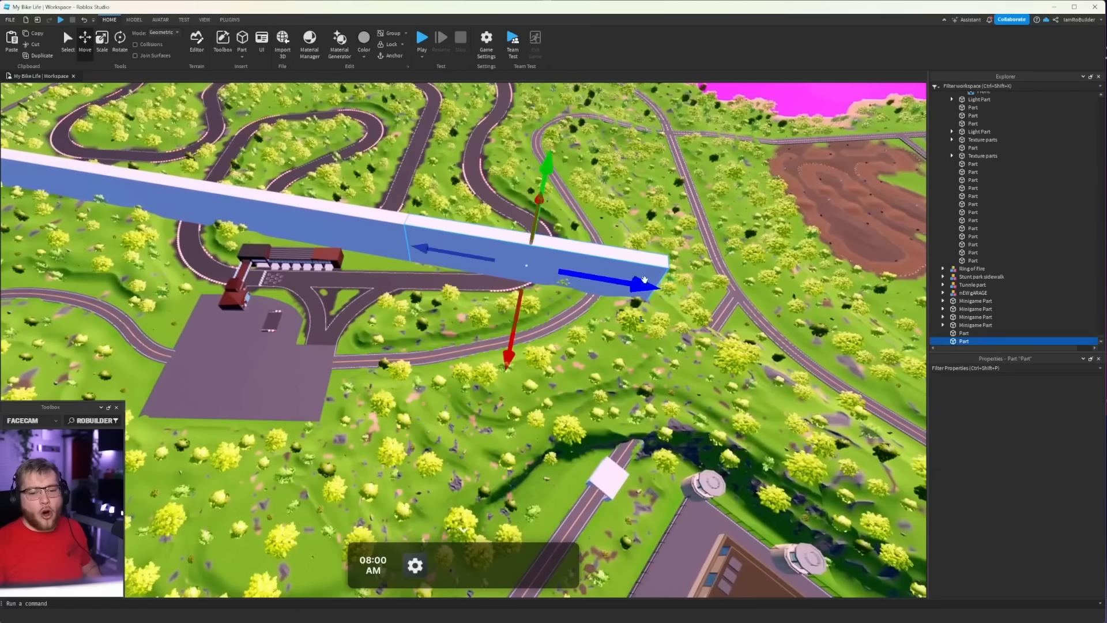
right_click_drag(542, 256, 380, 228)
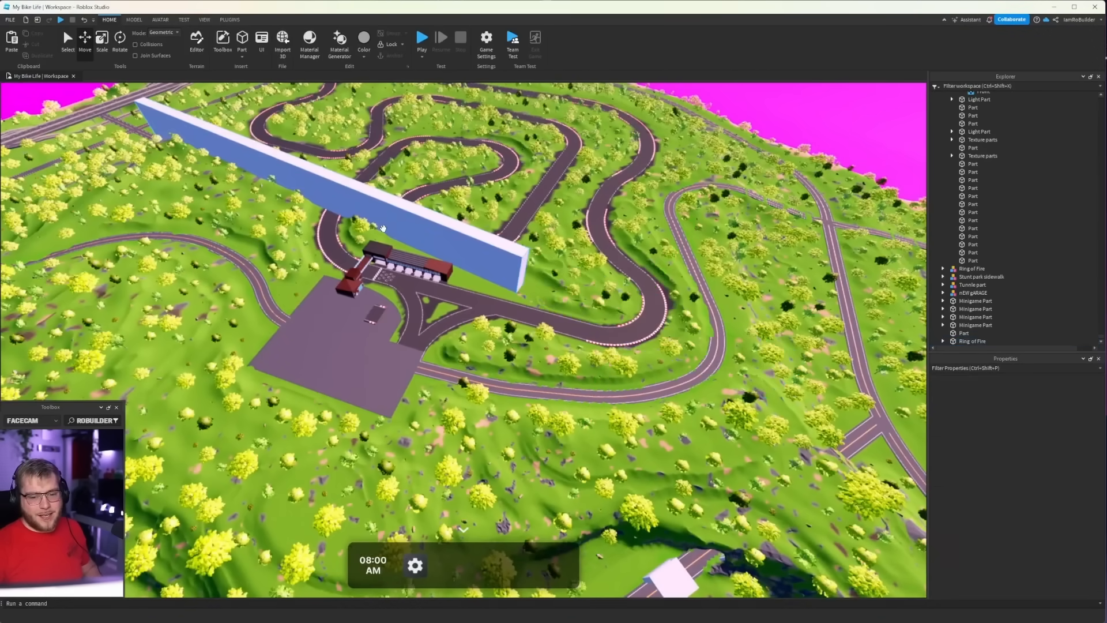
right_click_drag(386, 212, 450, 225)
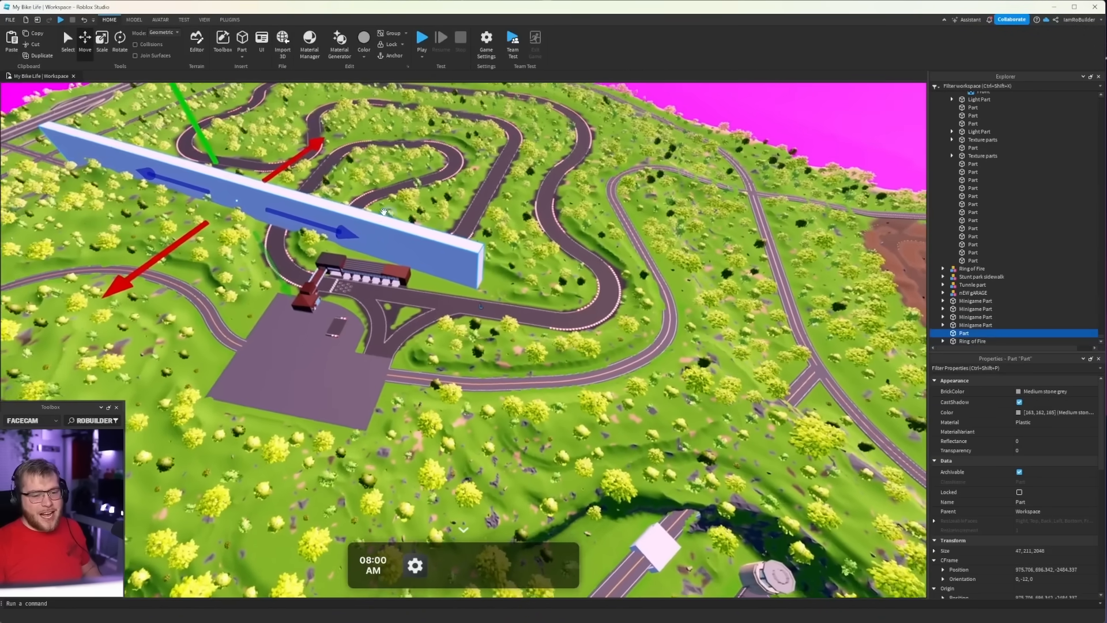
Step: Move the spare Tunnle part model across the map, past the race track to the roads beyond the long block
key("s")
left_click_drag(593, 474, 500, 417)
right_click_drag(592, 474, 500, 416)
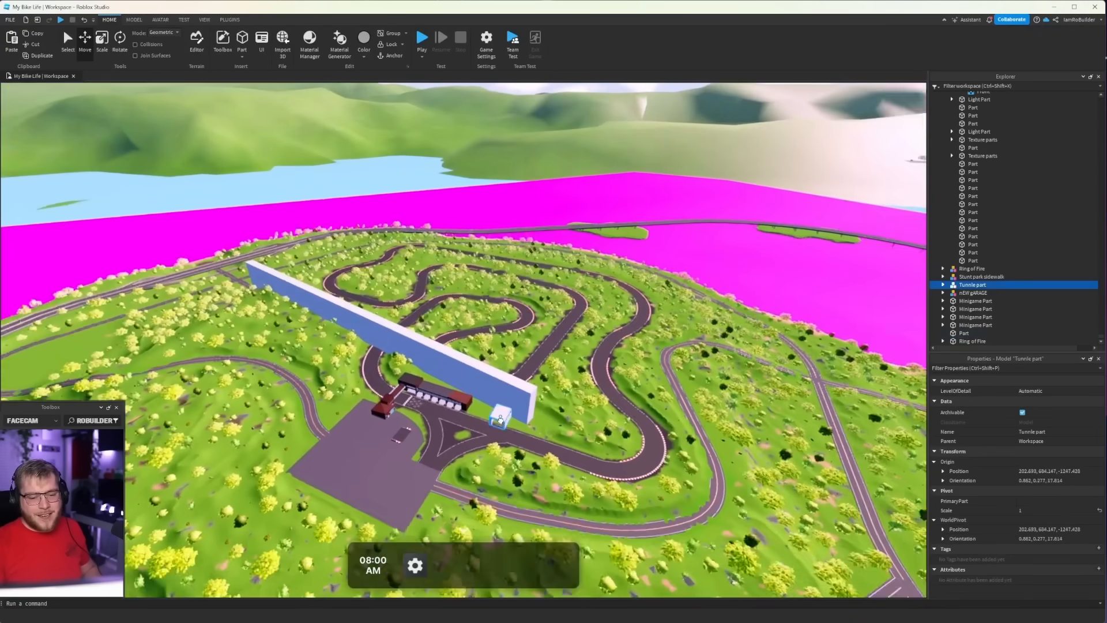
left_click_drag(500, 416, 490, 398)
right_click_drag(500, 416, 490, 398)
key("w")
left_click_drag(490, 398, 343, 302)
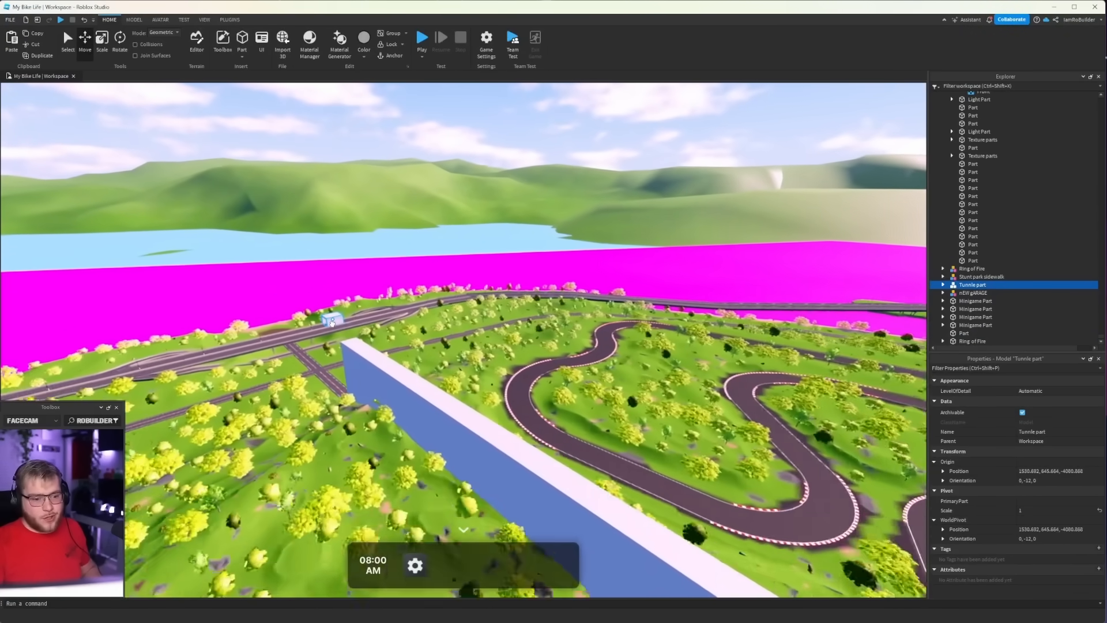
Step: Place the tunnel section over the road at the far side of the hill, lined up with the long block
key("f")
key("w")
right_click_drag(410, 334, 410, 333)
key("s")
left_click_drag(509, 225, 466, 228)
key("w")
right_click_drag(450, 250, 448, 242)
key("s")
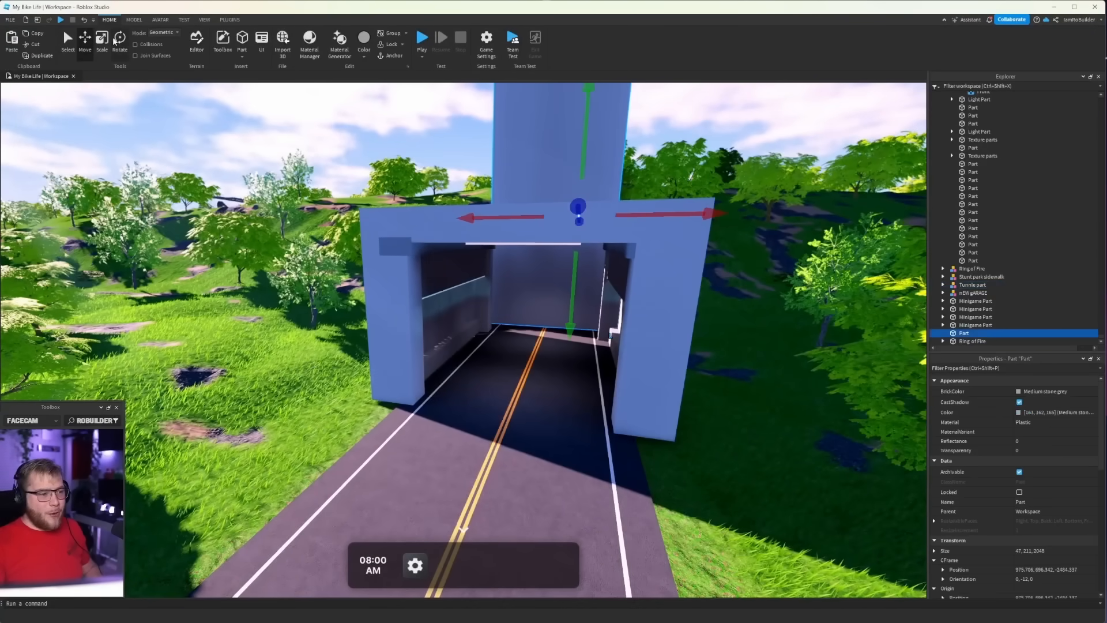
Step: Scale the long block down to 47 × 39 × 96.5 studs at the tunnel section
key("w")
right_click_drag(530, 175, 531, 175)
key("s")
key("w")
key("s")
left_click_drag(637, 253, 637, 326)
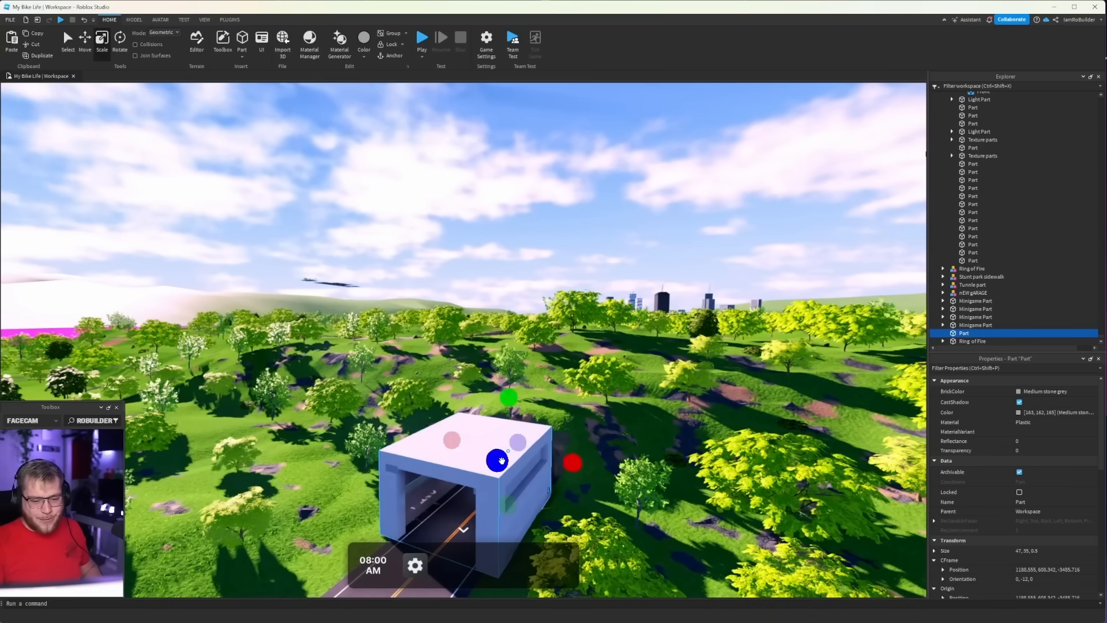
left_click_drag(370, 518, 381, 510)
key("w")
right_click_drag(464, 464, 464, 465)
key("s")
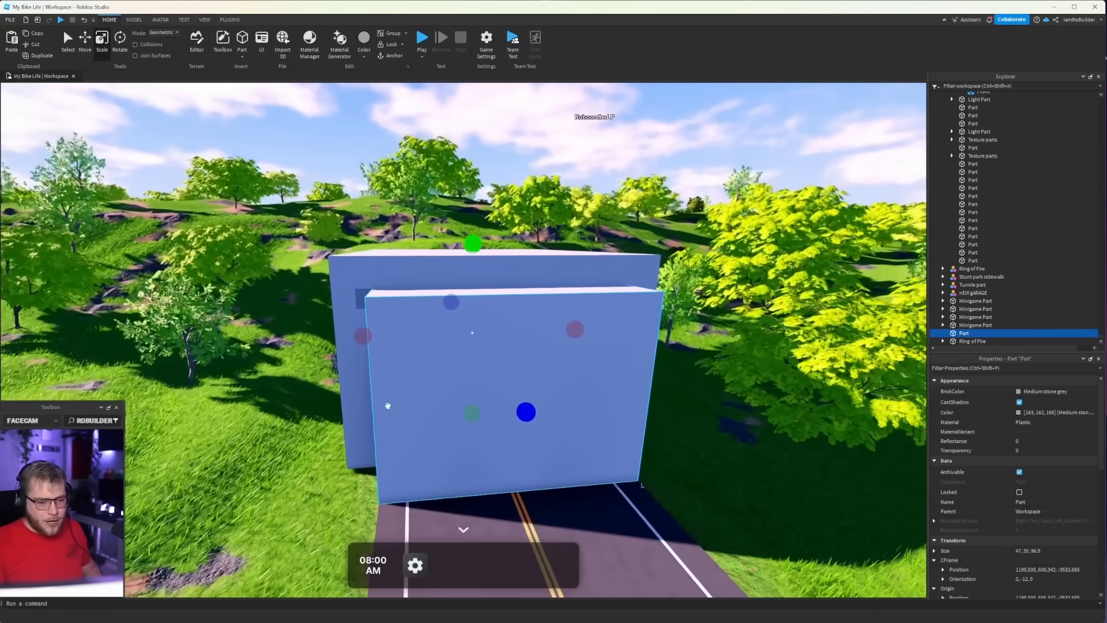
Step: Fit the block to the tunnel section with a width of 48.5, a height of 37.5 and a length of 17 studs
left_click_drag(371, 336, 366, 336)
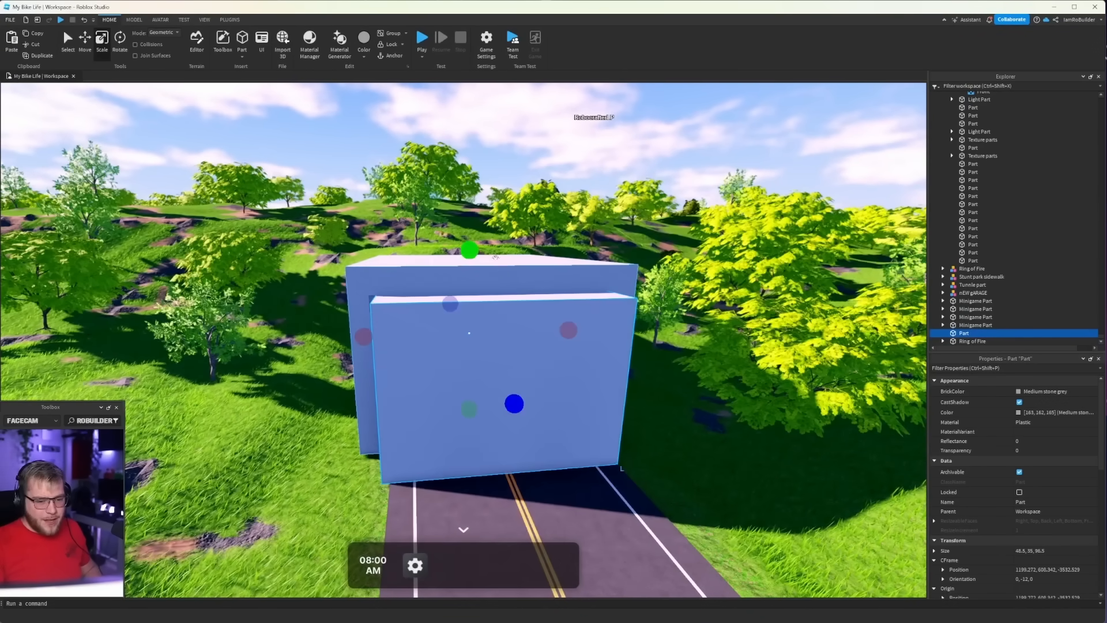
left_click_drag(475, 242, 476, 234)
key("a")
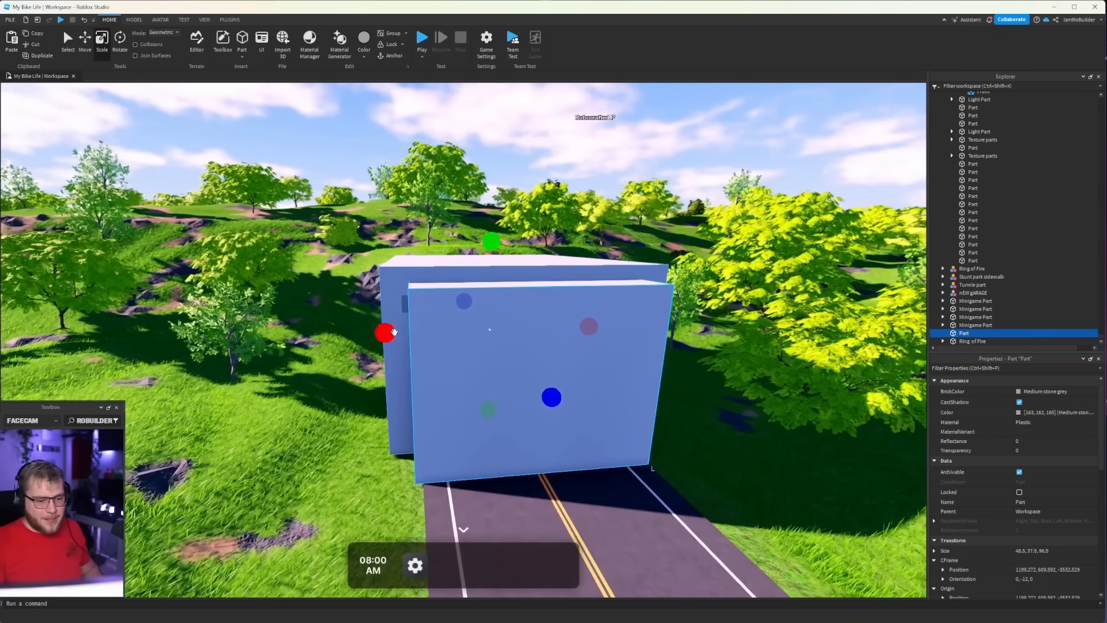
key("d")
right_click_drag(526, 312, 524, 321)
key("w")
key("e")
left_click_drag(625, 355, 543, 343)
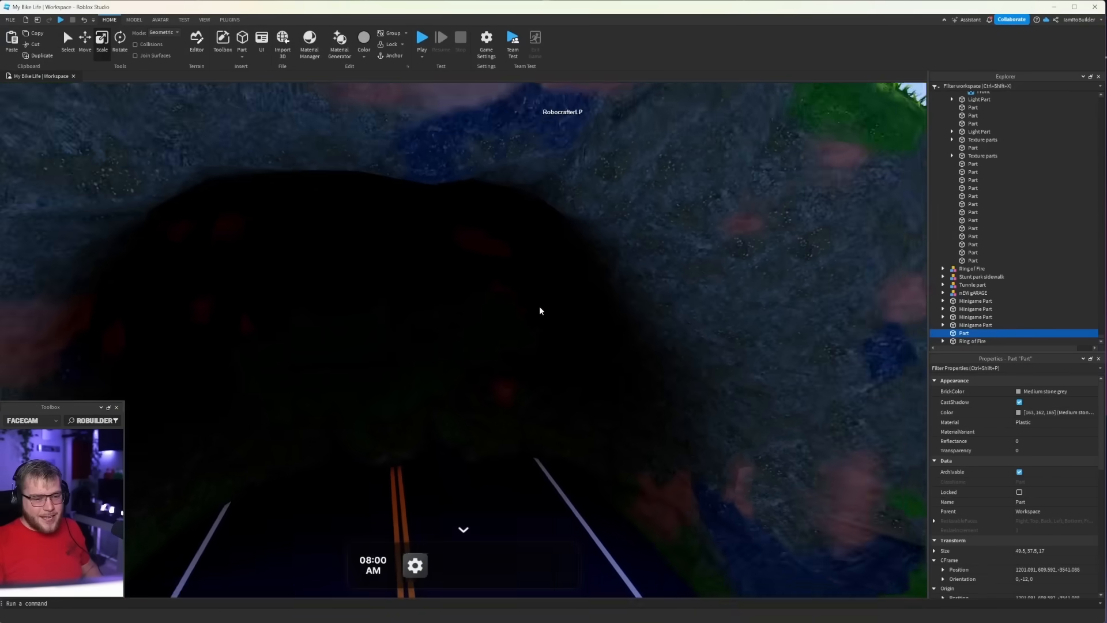
Step: Adjust the block's end at the tunnel section and stretch it through the hillside to a length of 2048 studs
right_click_drag(539, 306, 539, 306)
key("w")
key("w")
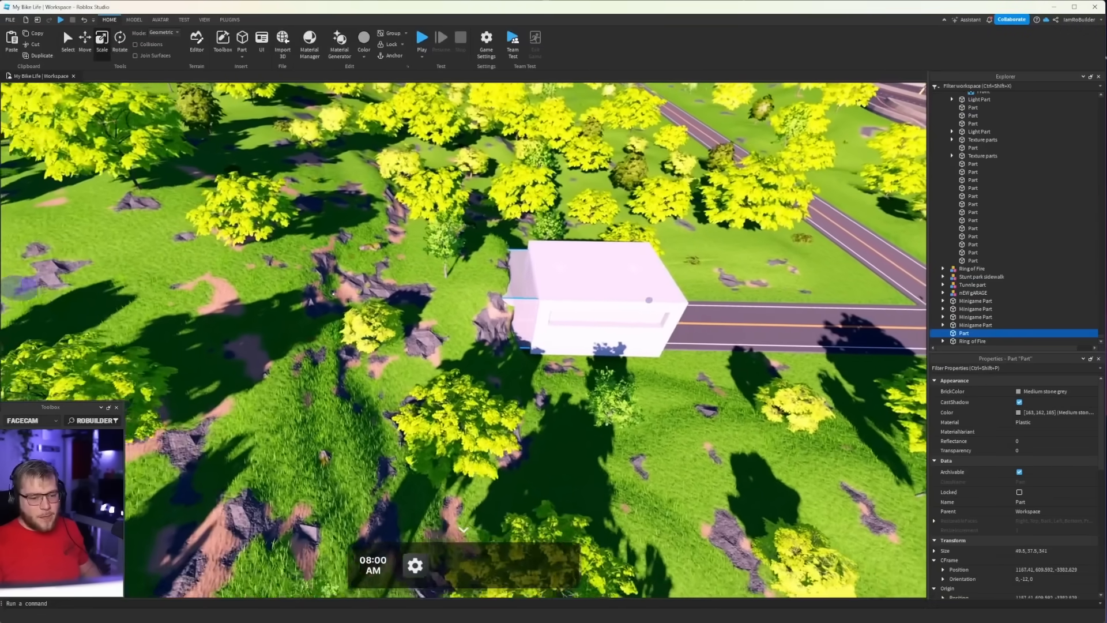
left_click_drag(648, 299, 633, 306)
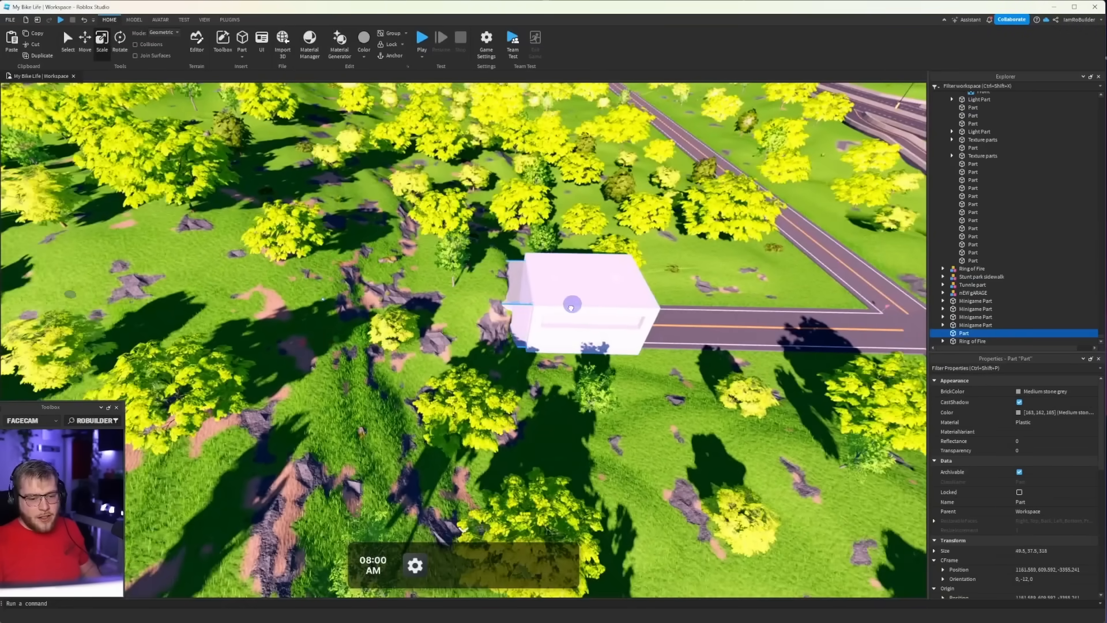
left_click_drag(546, 308, 547, 309)
scroll(546, 308, "down", 10)
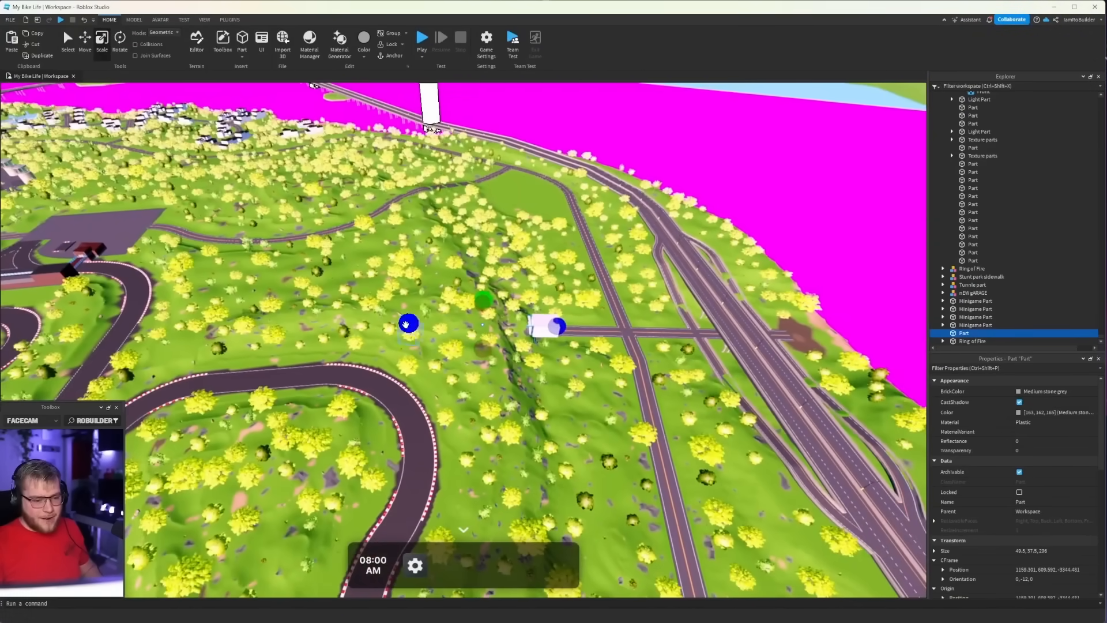
left_click_drag(408, 321, 222, 301)
right_click_drag(222, 301, 221, 301)
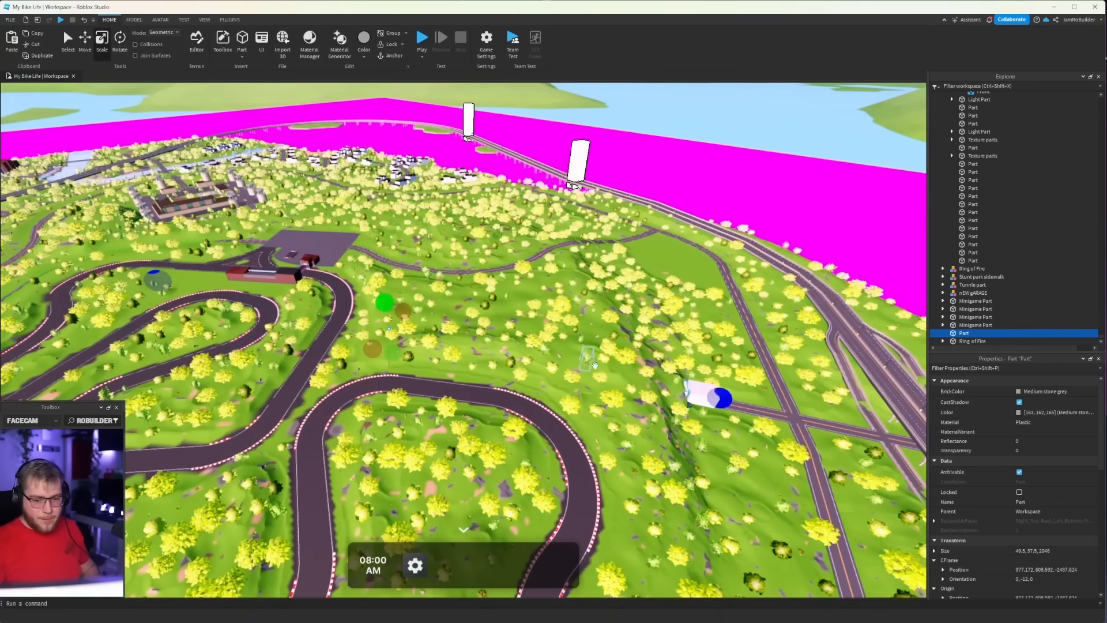
Step: Duplicate the long block and stretch the copy to 907 studs so it emerges beside the existing tunnel mouth
left_click_drag(219, 324, 173, 282)
key("a")
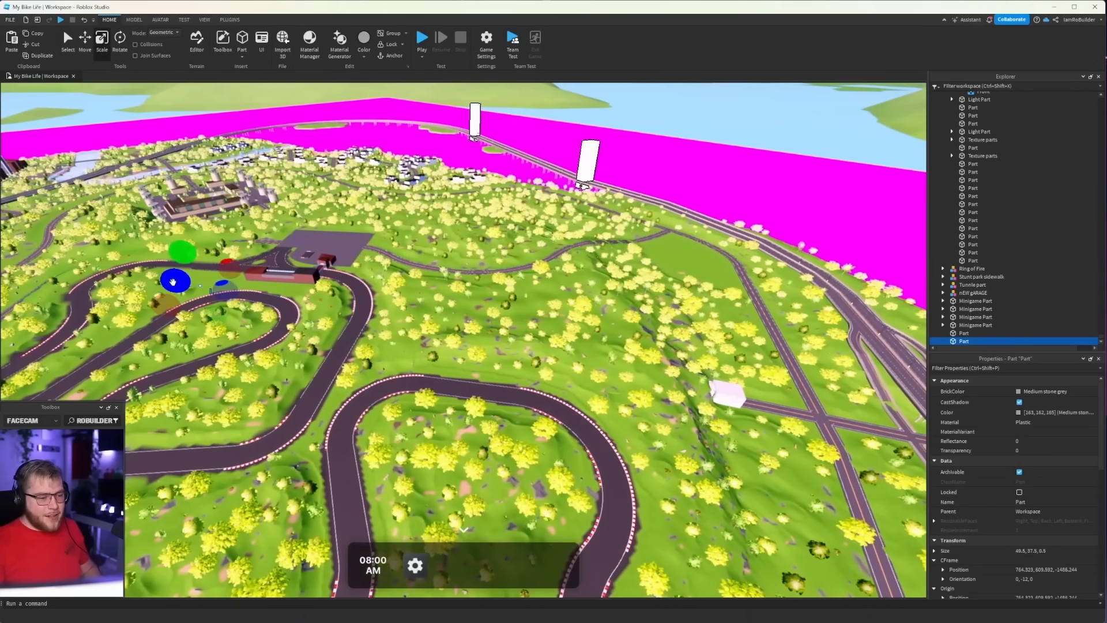
right_click_drag(212, 264, 212, 265)
left_click_drag(497, 222, 503, 228)
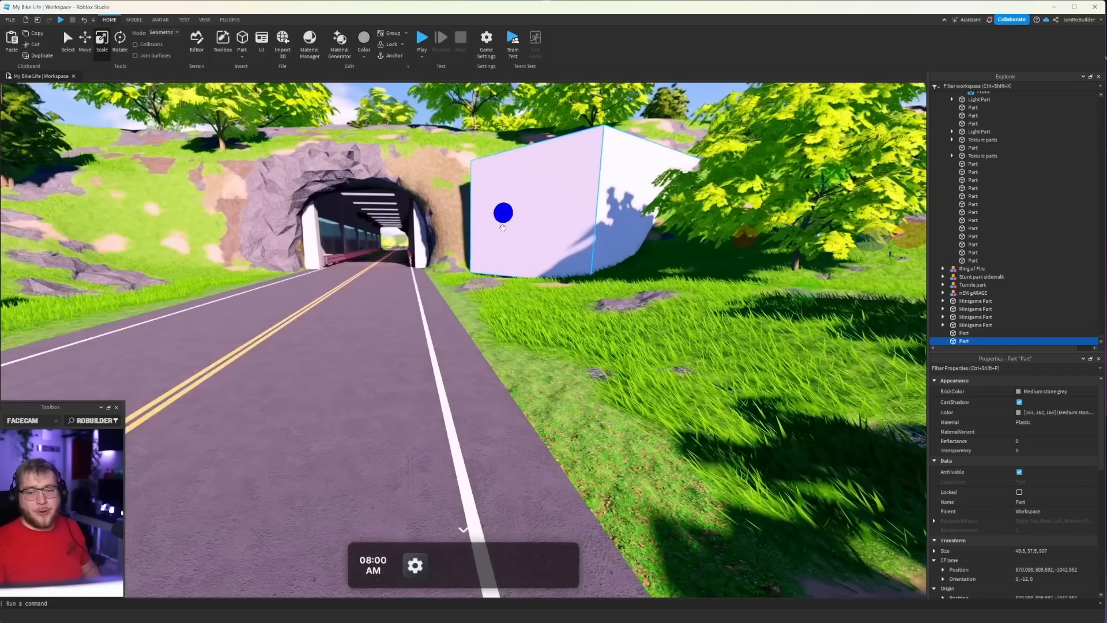
Step: Extend the copied block downward into the ground beside the existing tunnel mouth
right_click_drag(503, 226, 503, 226)
scroll(503, 226, "up", 5)
scroll(503, 226, "down", 5)
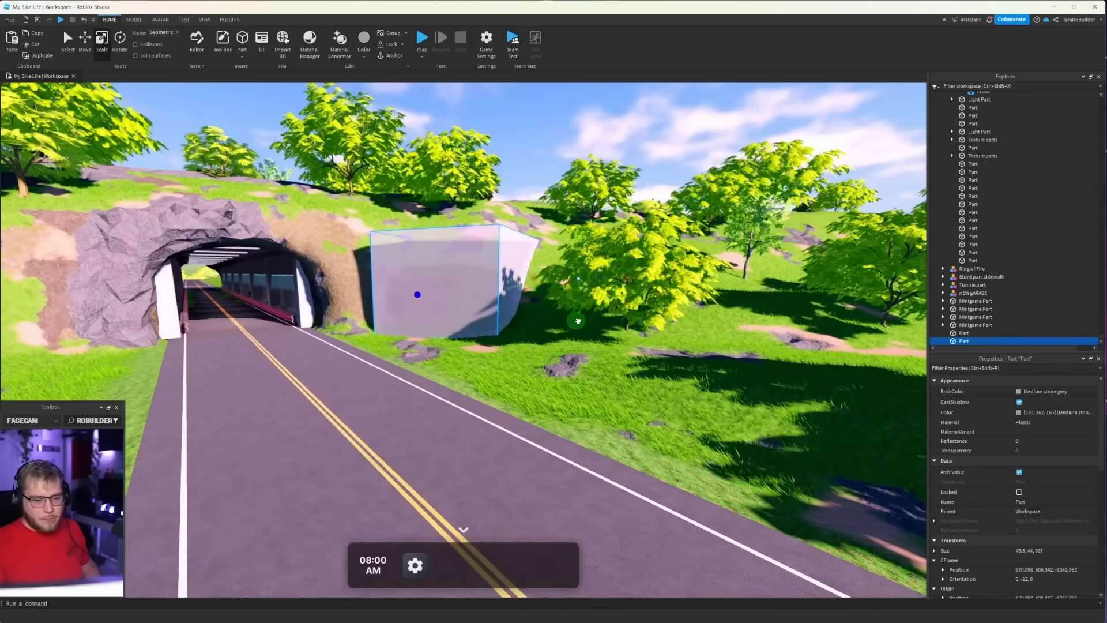
Step: Increase the 2048-stud block's height to 43 studs, working from inside the relocated tunnel section
key("w")
right_click_drag(582, 295, 583, 293)
key("w")
right_click_drag(436, 287, 413, 261)
key("w")
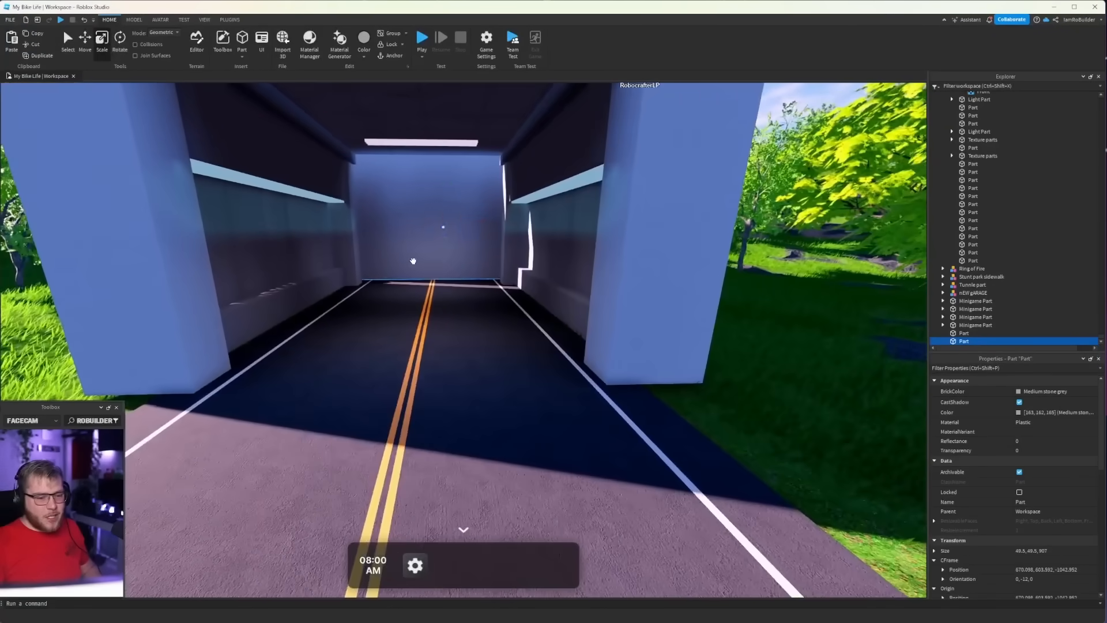
left_click_drag(446, 264, 446, 274)
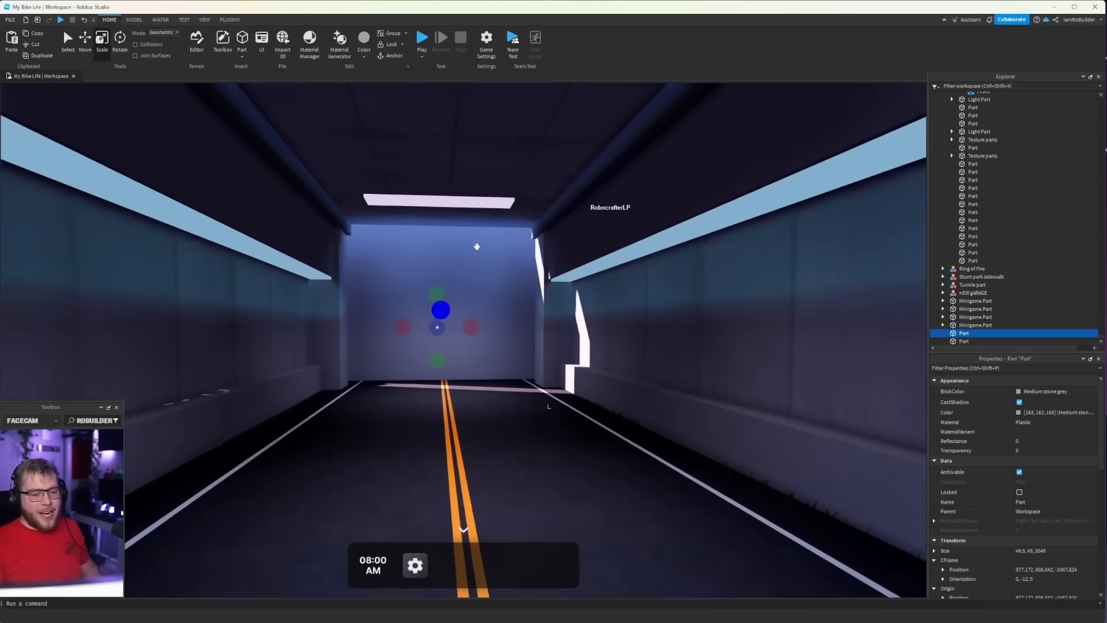
key("w")
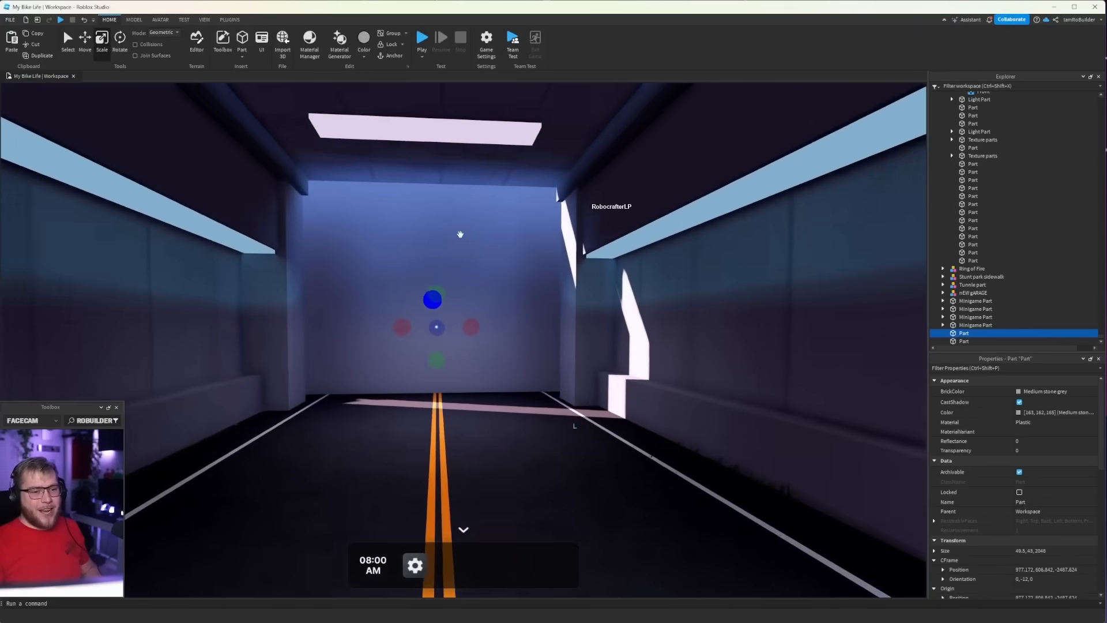
Step: Carve the tunnel passage through the hillside by cutting the 2048-stud block out of the terrain with Part to Terrain
key("a")
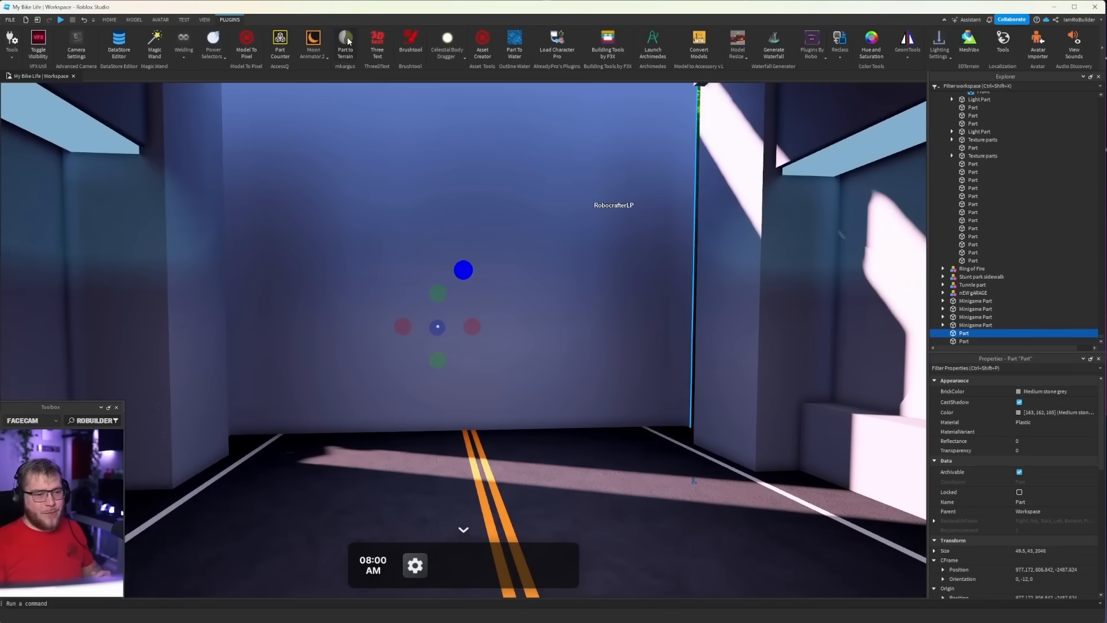
left_click(495, 237)
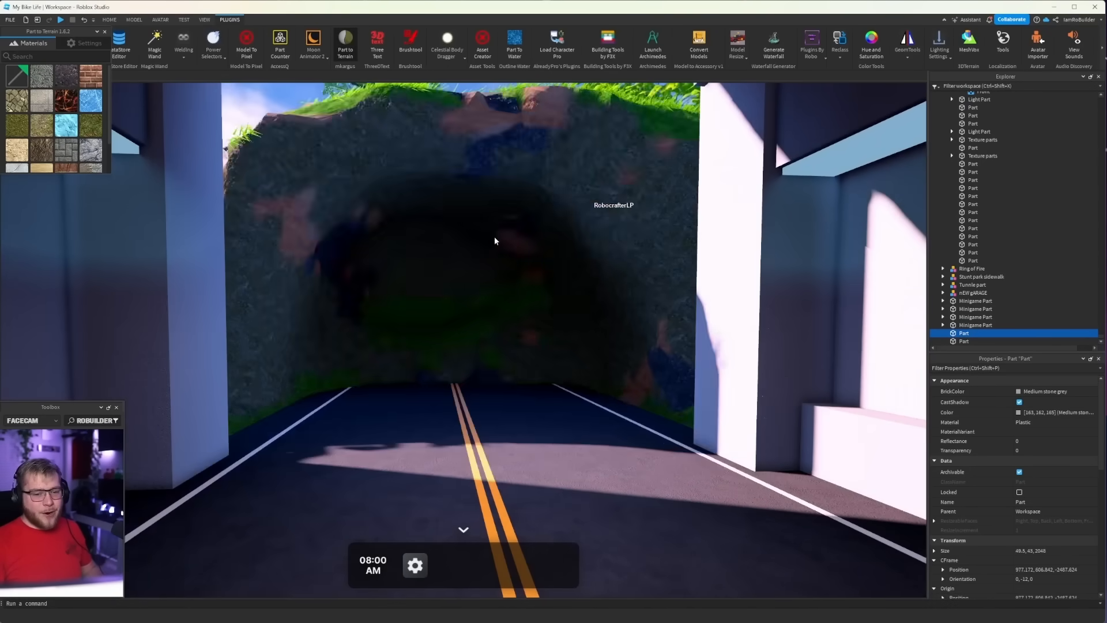
key("w")
key("w")
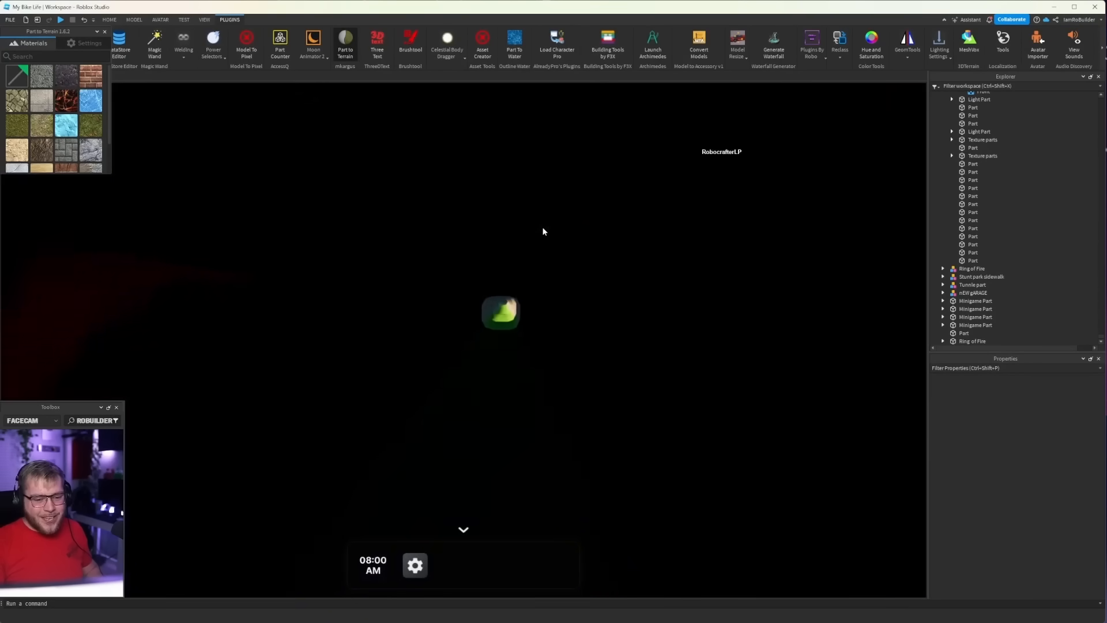
key("w")
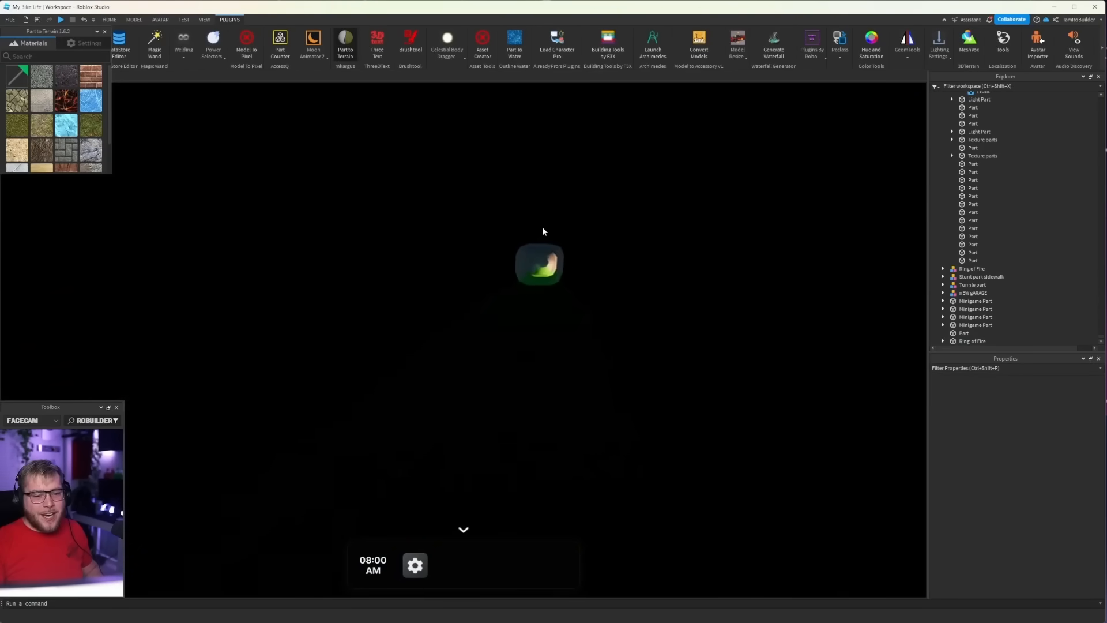
key("w")
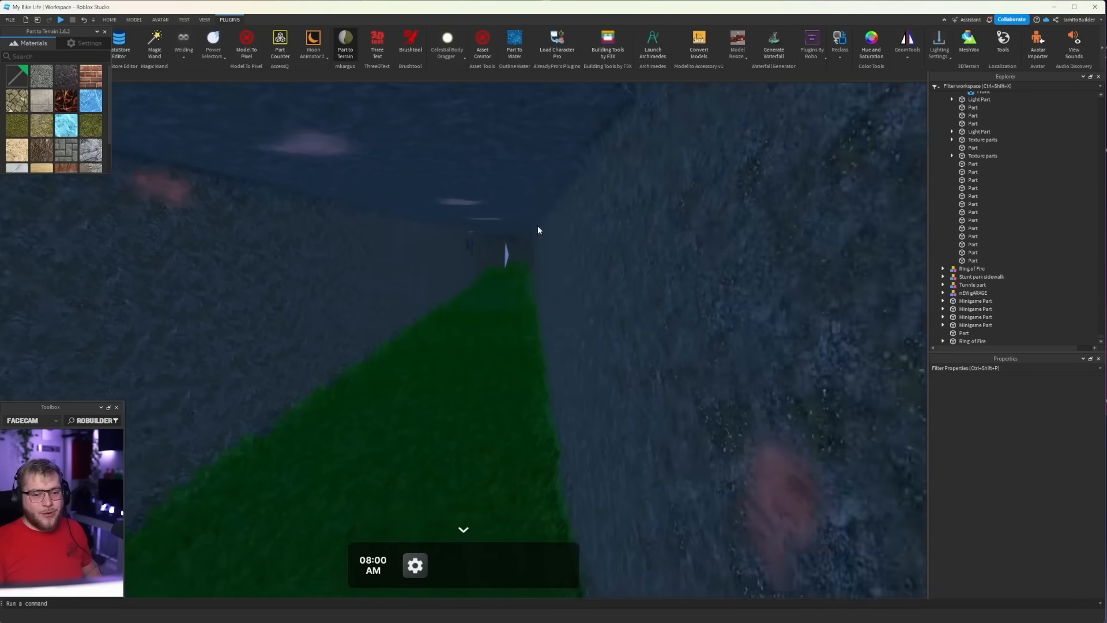
Step: Cut the remaining duplicate block out of the terrain at the adjoining tunnel mouth and close Part to Terrain
key("w")
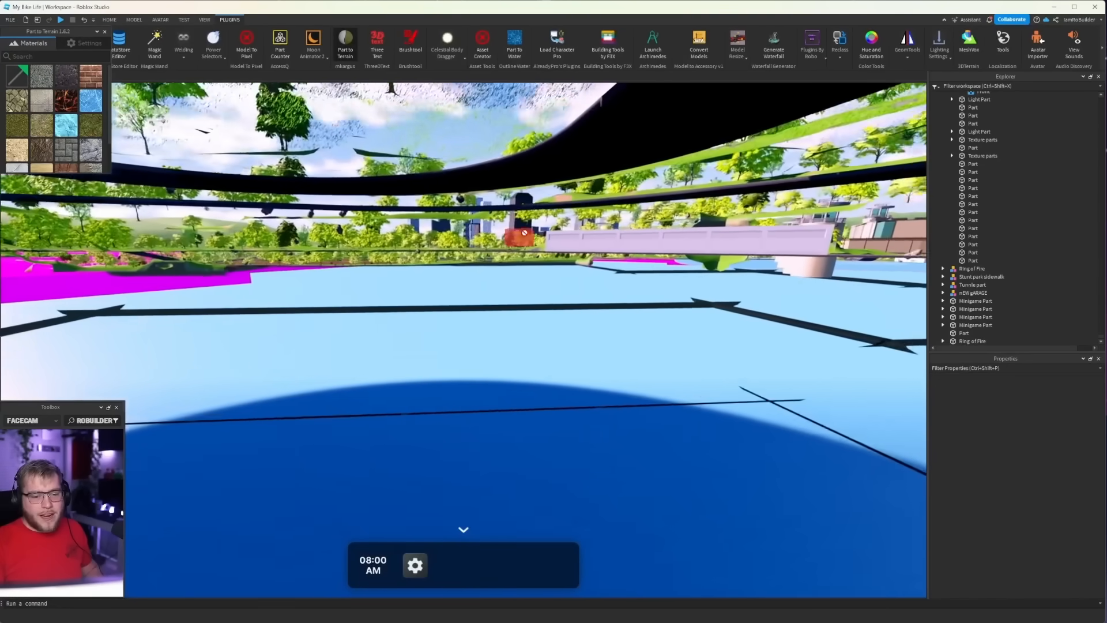
right_click_drag(524, 232, 452, 233)
key("w")
key("s")
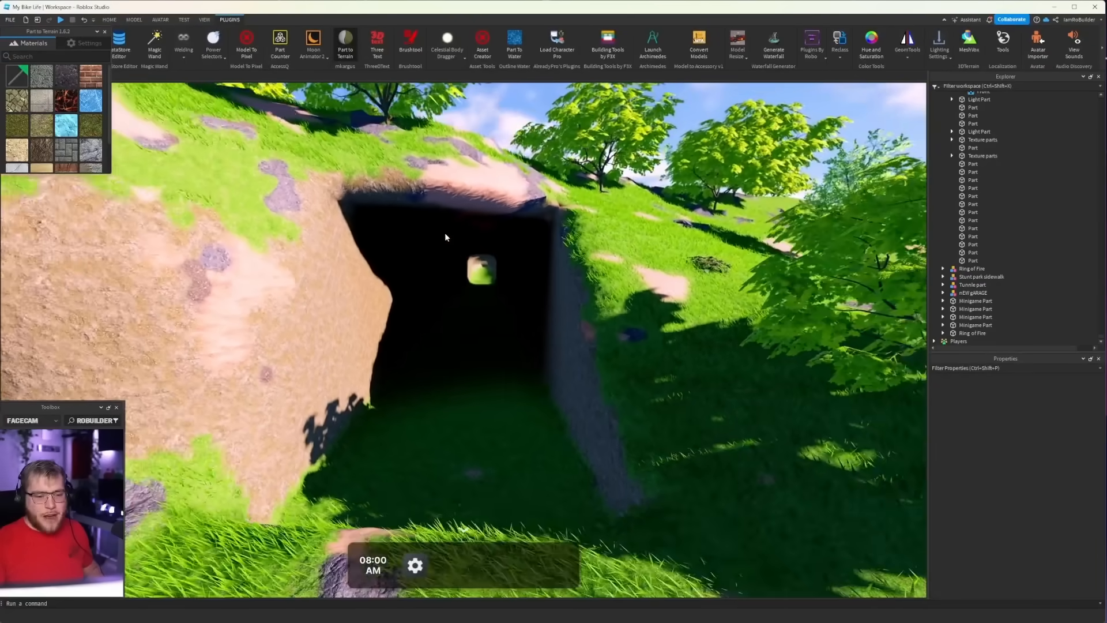
left_click(104, 32)
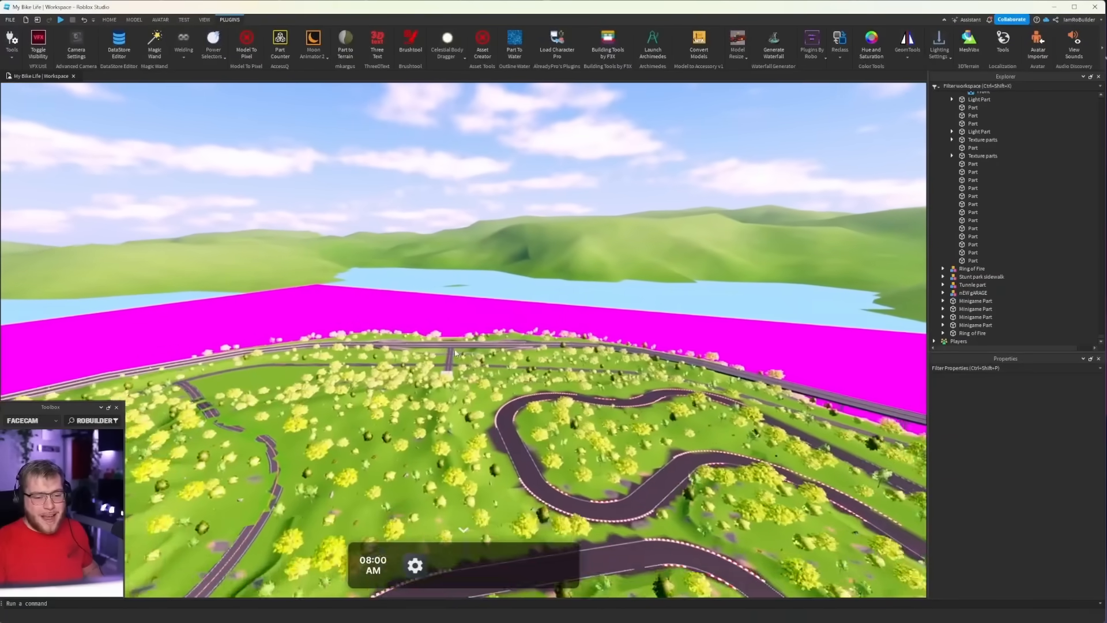
Step: Stretch the tunnel's asphalt roof slab through the hillside until it reaches the mouth at the far end
scroll(455, 353, "down", 15)
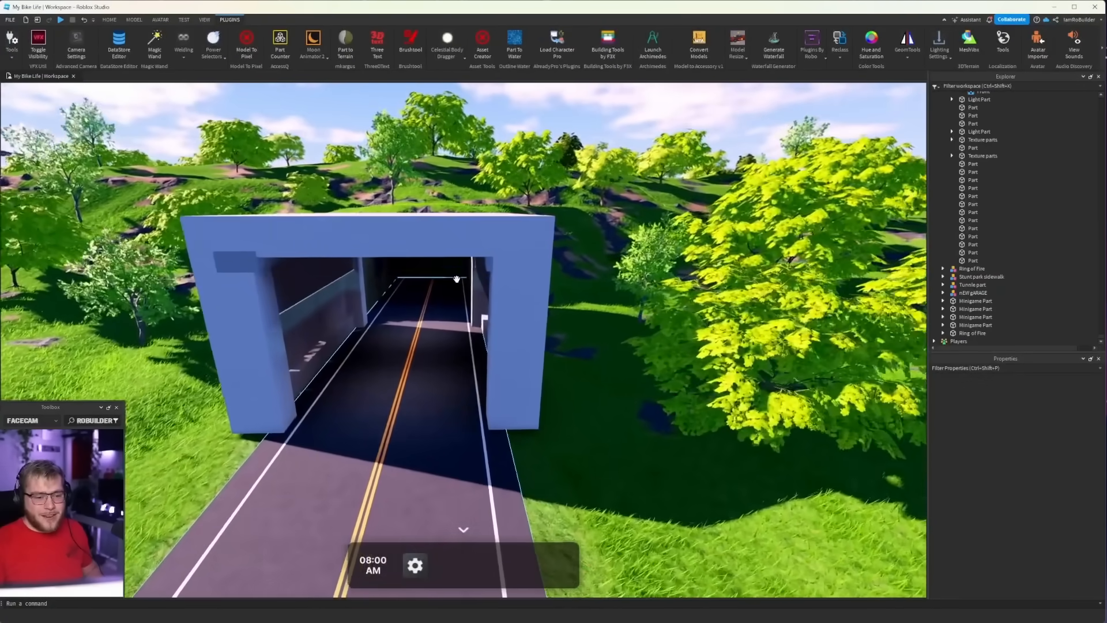
left_click(473, 225)
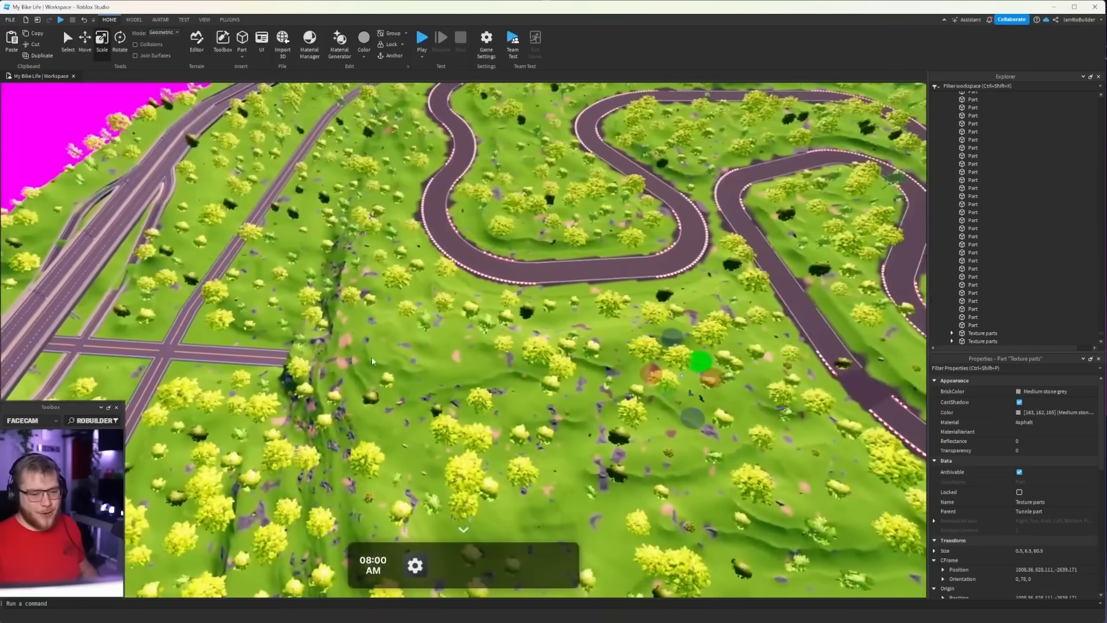
right_click_drag(371, 357, 490, 357)
left_click_drag(371, 402, 372, 402)
right_click_drag(371, 402, 371, 402)
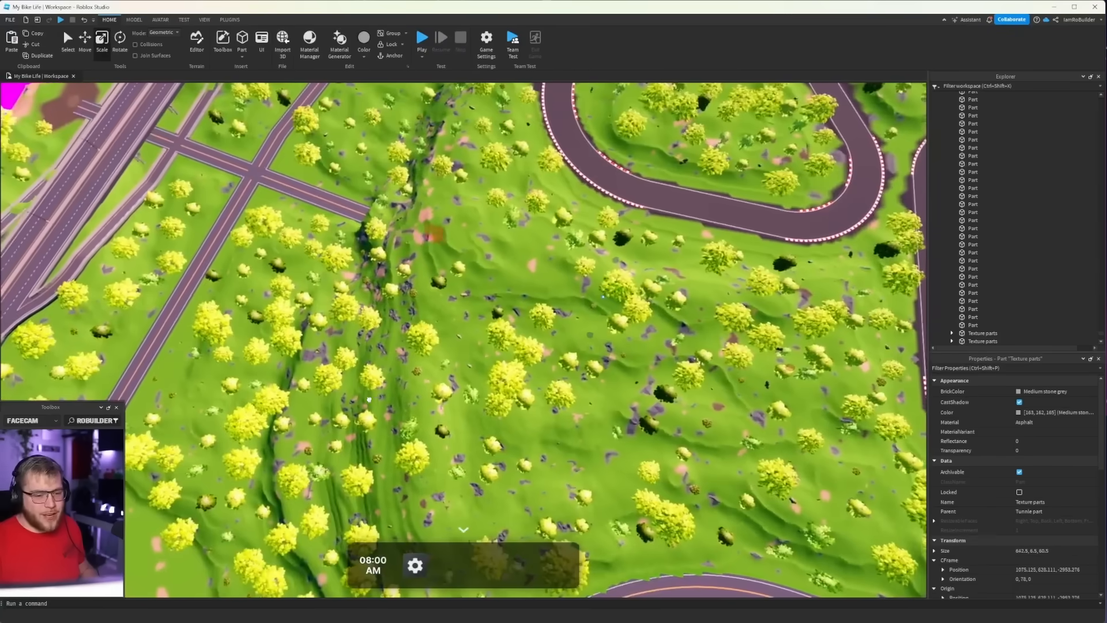
left_click_drag(371, 402, 306, 345)
scroll(390, 231, "up", 10)
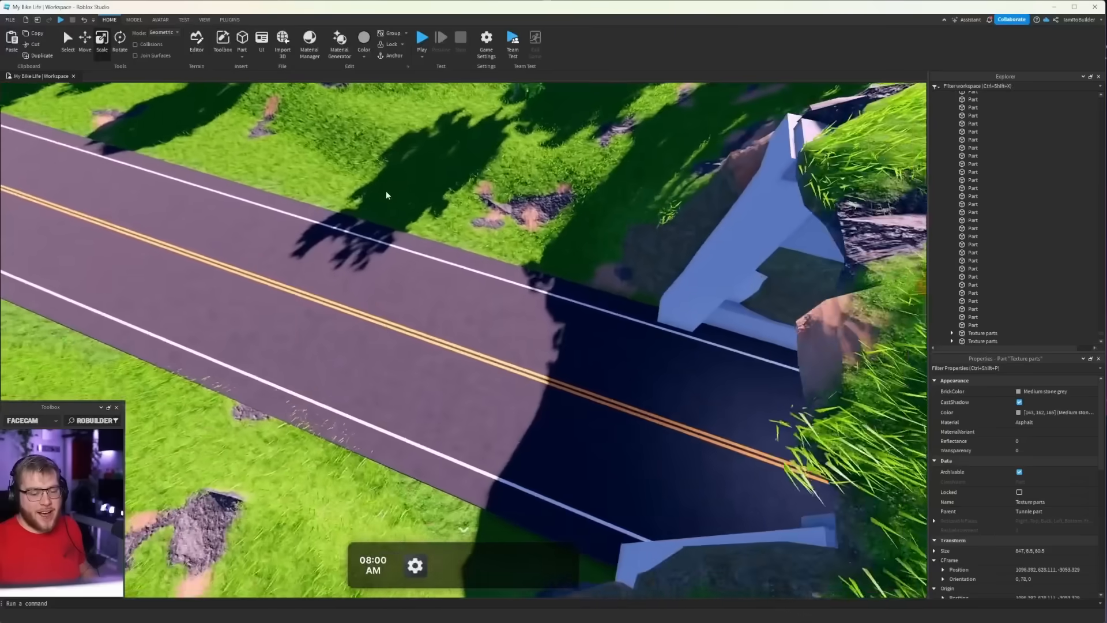
right_click_drag(386, 192, 404, 199)
key("w")
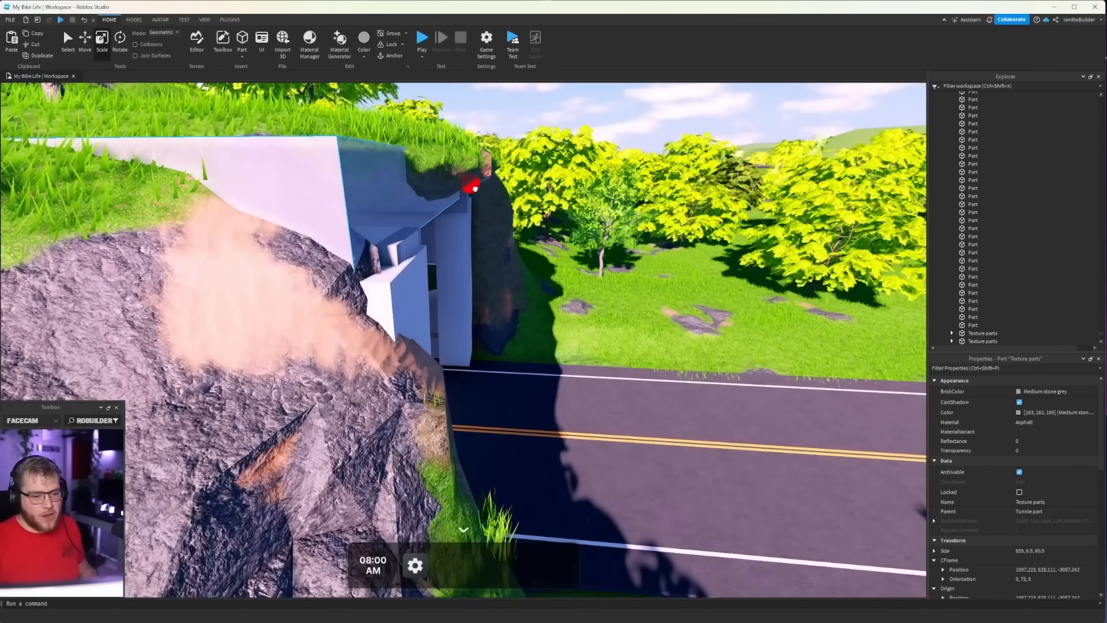
Step: Adjust the end of the long dark grey ceiling beam to meet the corner pillar at the far tunnel mouth
key("d")
right_click_drag(491, 189, 514, 232)
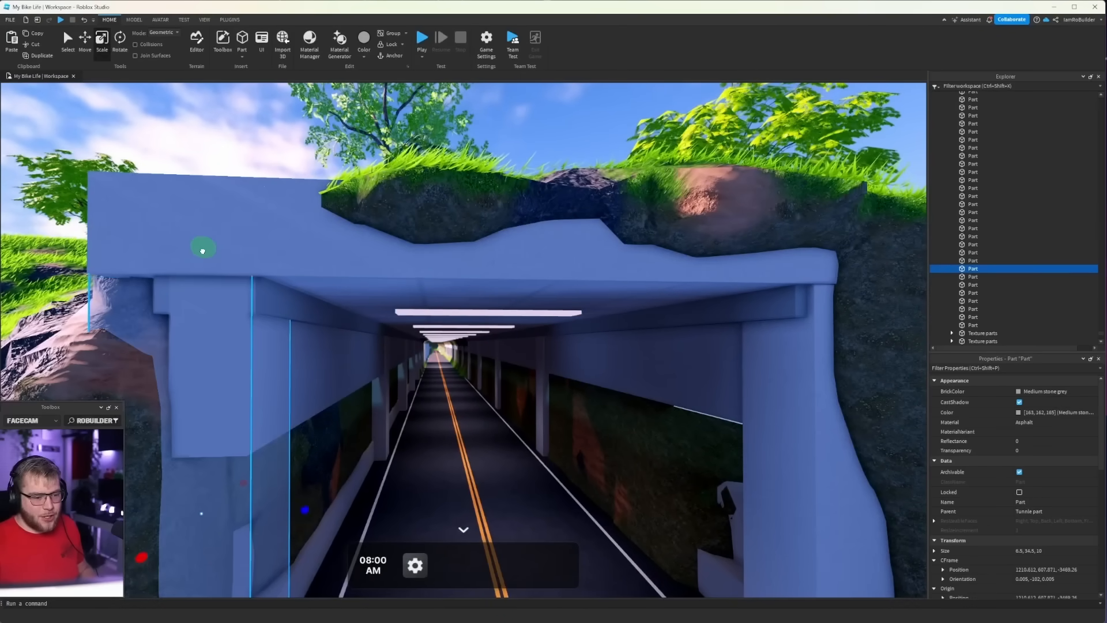
left_click(817, 301)
right_click_drag(818, 302, 835, 301)
key("w")
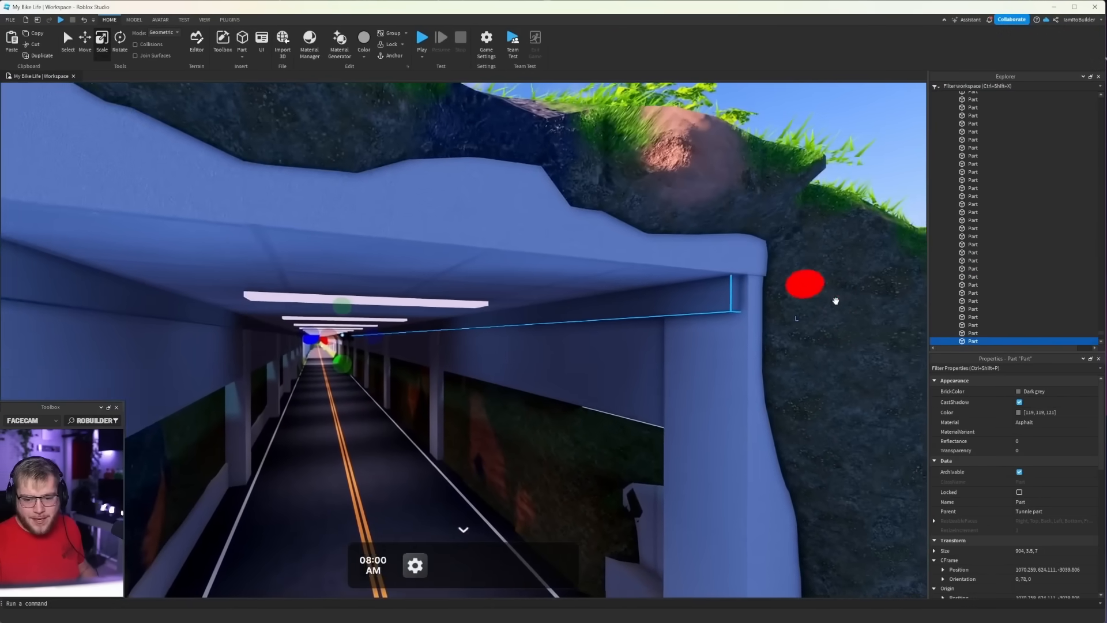
left_click_drag(803, 282, 769, 287)
right_click_drag(762, 245, 756, 240)
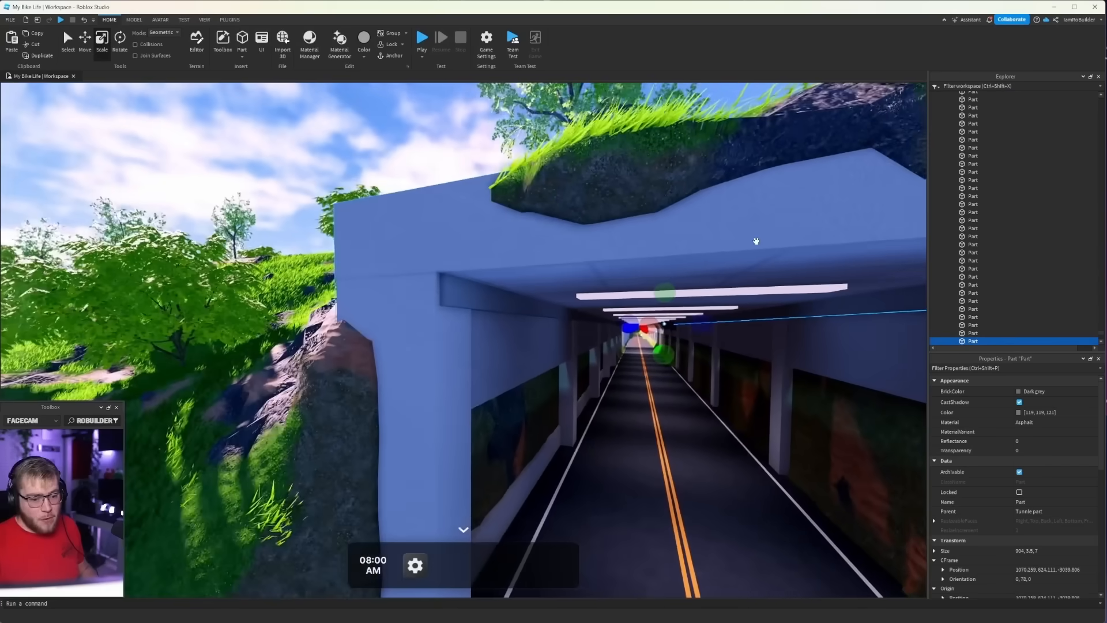
Step: Sculpt added terrain over the exposed roof corner and outer pillar of the tunnel mouth, using brush size 4 and strength 0.65
key("d")
key("s")
right_click_drag(383, 258, 290, 256)
key("a")
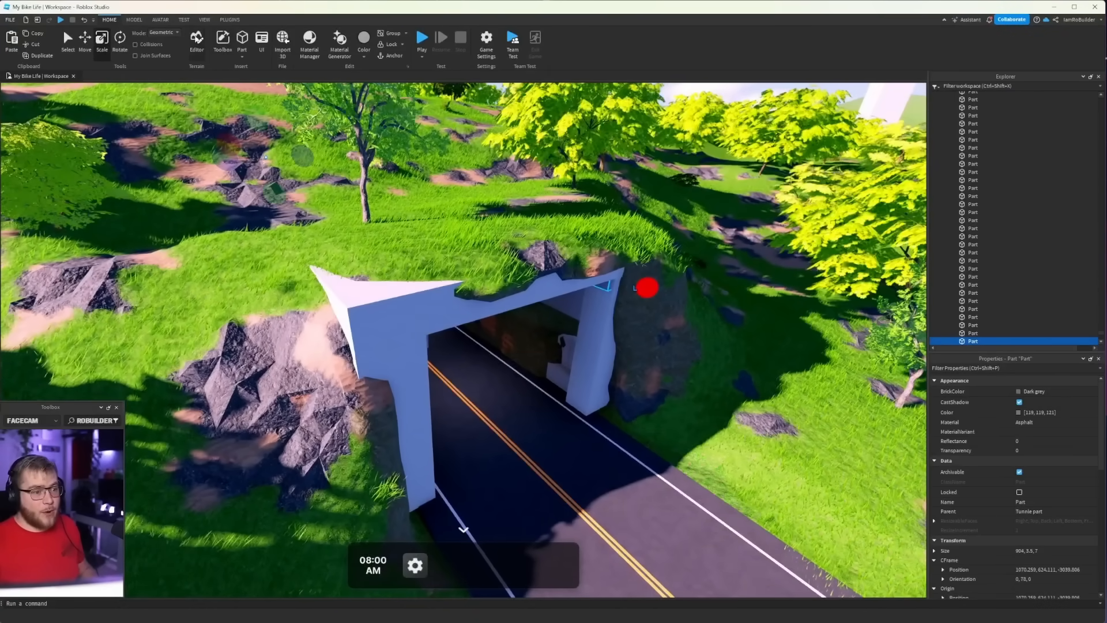
left_click(198, 45)
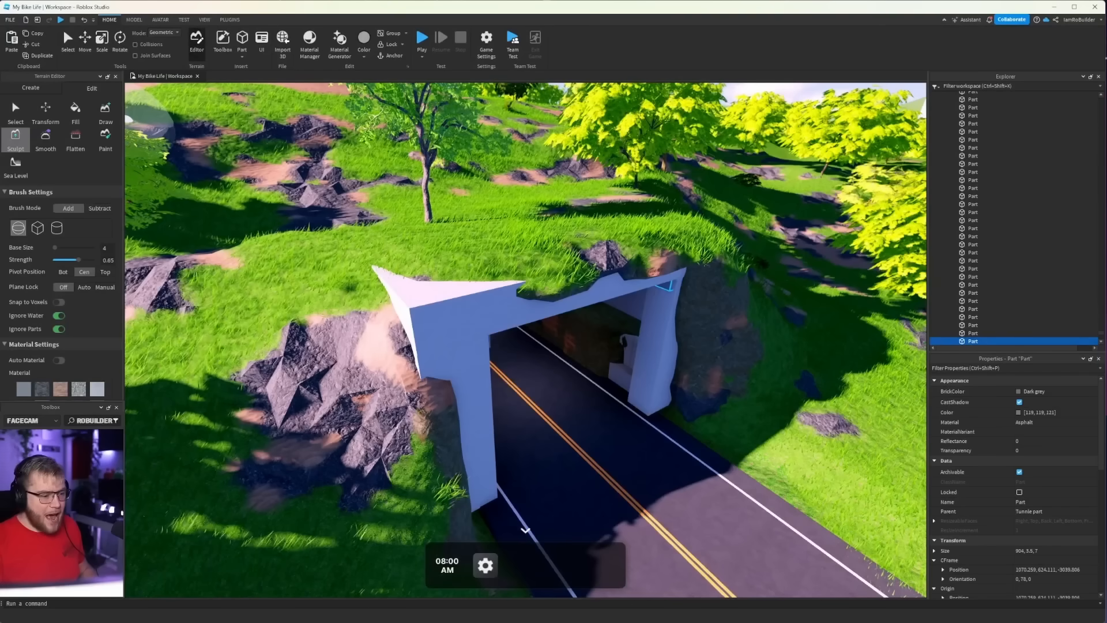
key("d")
mouse_move(452, 373)
left_mouse_down()
mouse_move(351, 302)
mouse_move(444, 259)
mouse_move(346, 282)
left_mouse_up()
key("d")
key("d")
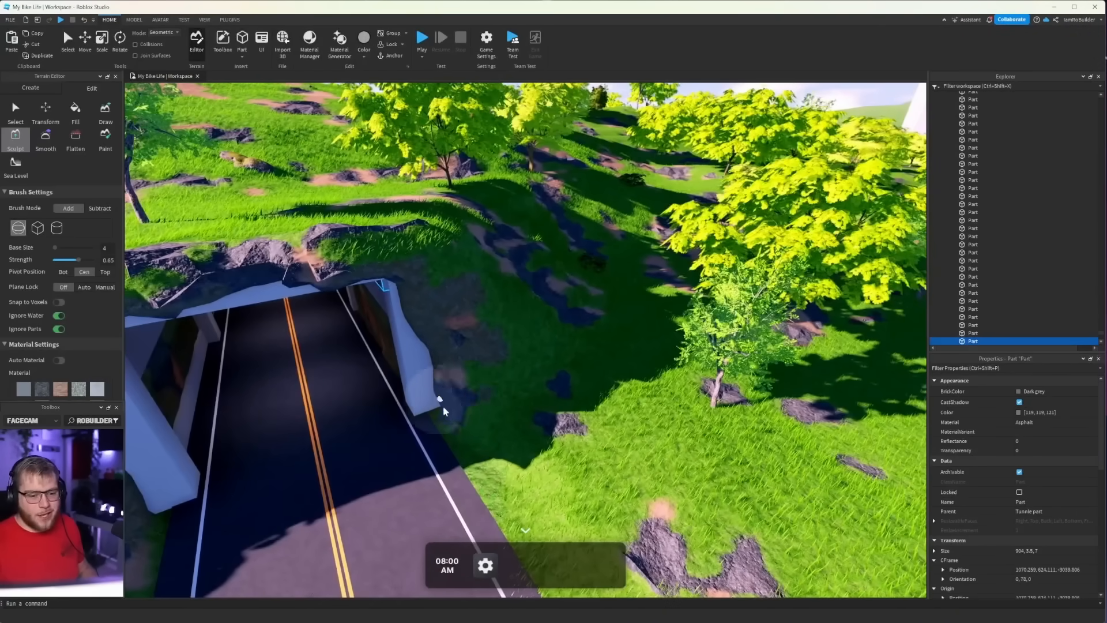
Step: Build up terrain around the pillar bases on both sides of the tunnel mouth and close the Terrain Editor
right_click_drag(494, 398, 505, 376)
key("d")
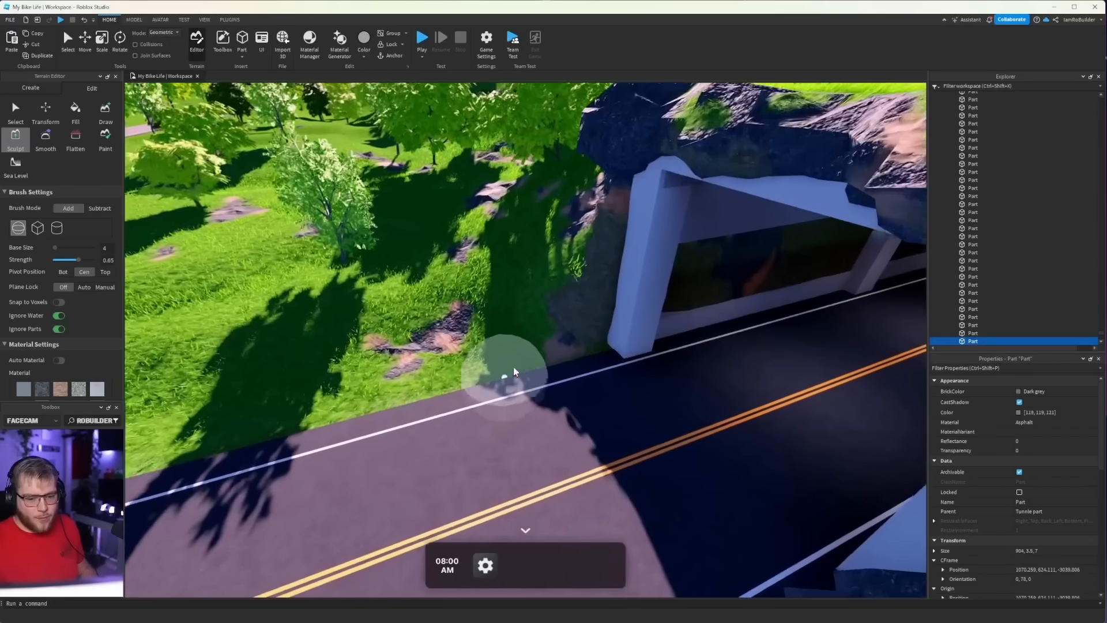
key("s")
mouse_move(588, 315)
right_mouse_down()
mouse_move(532, 344)
mouse_move(507, 341)
right_mouse_up()
key("a")
key("s")
key("d")
key("w")
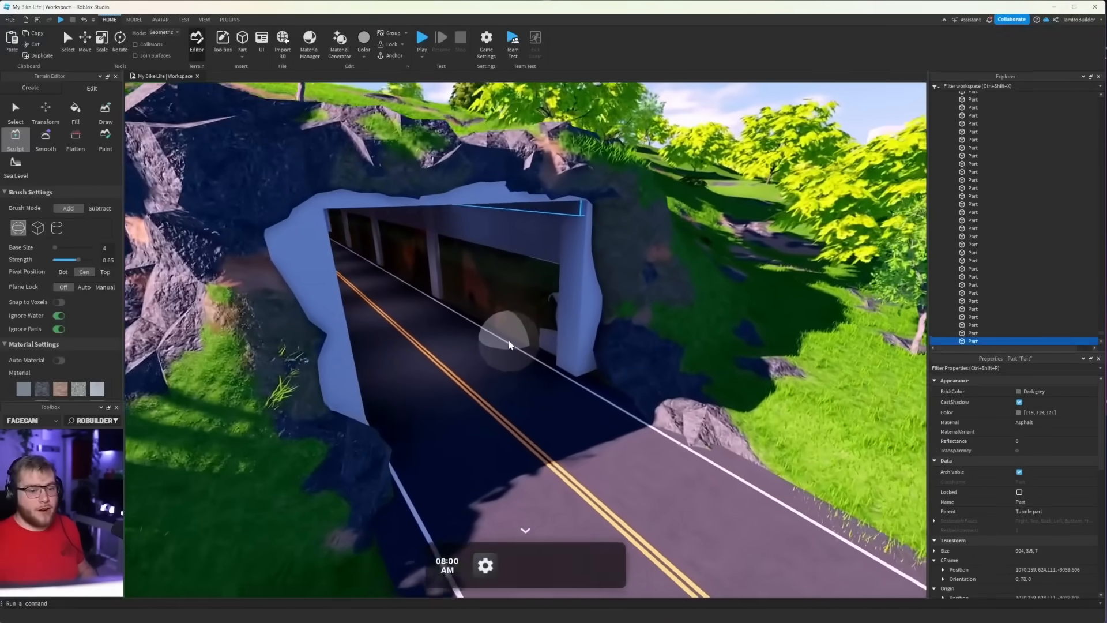
key("w")
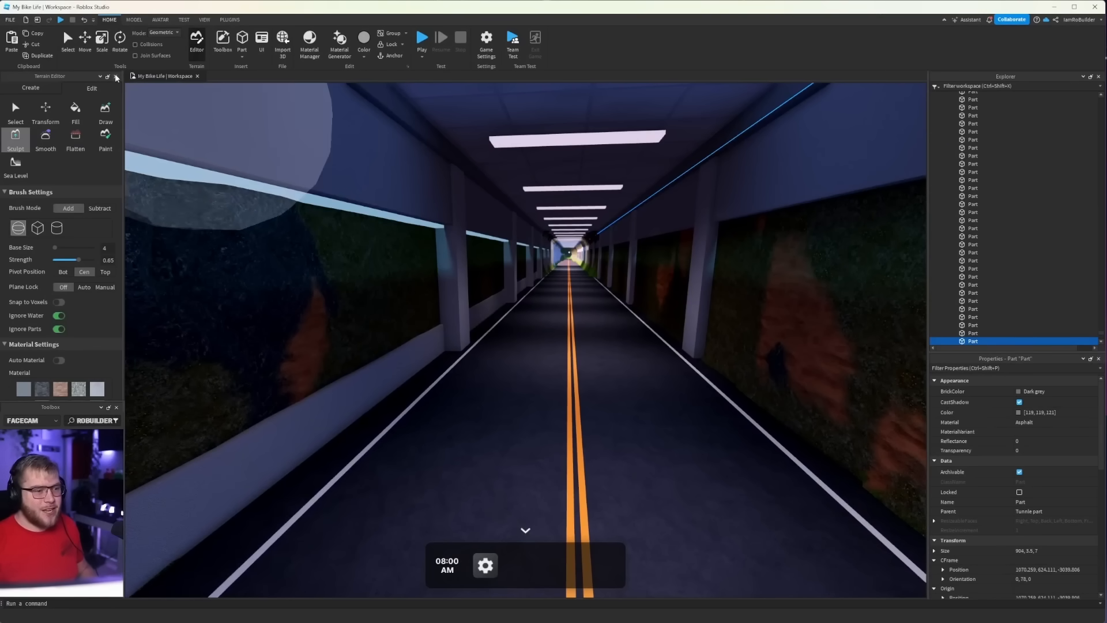
left_click(116, 77)
Step: Stretch the long side-wall panel block across the tunnel road to a width of 74.5 studs
right_click_drag(300, 167, 299, 168)
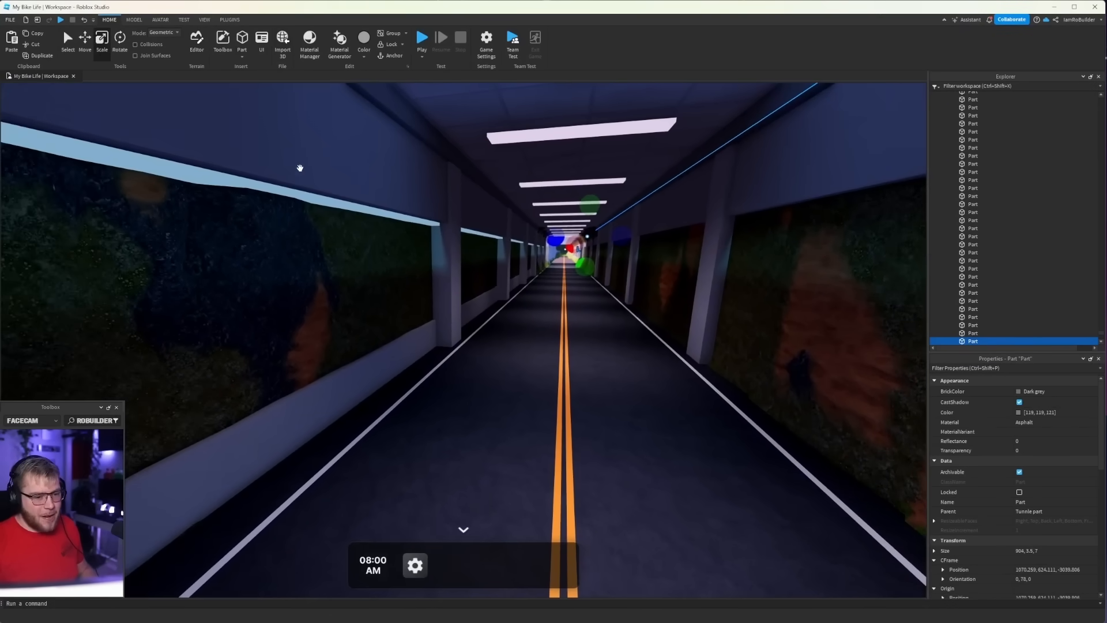
key("s")
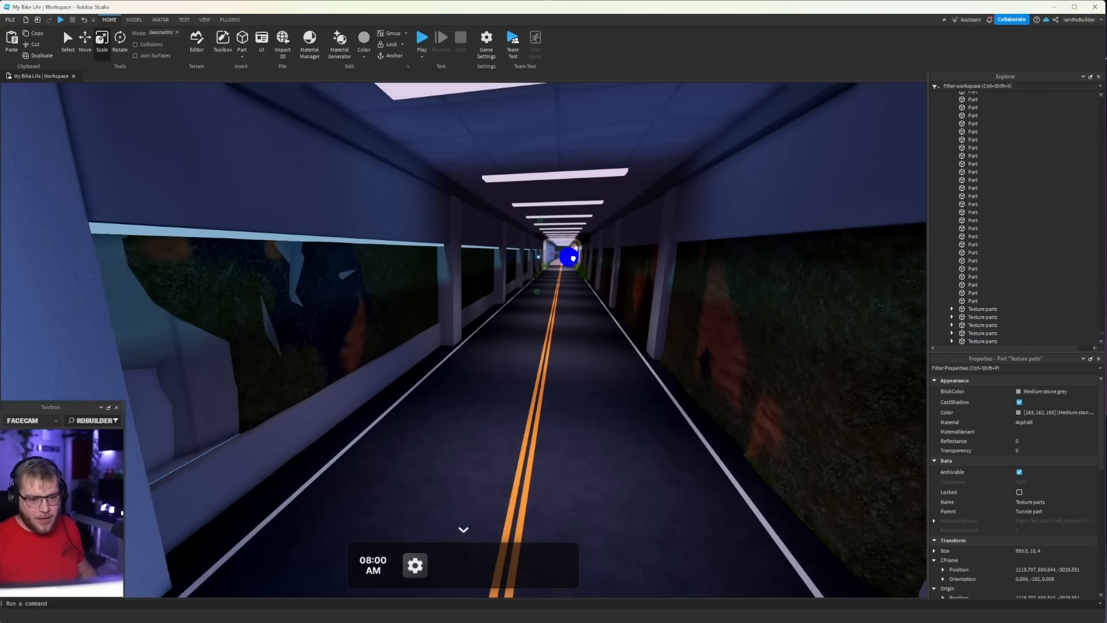
left_click_drag(573, 259, 495, 275)
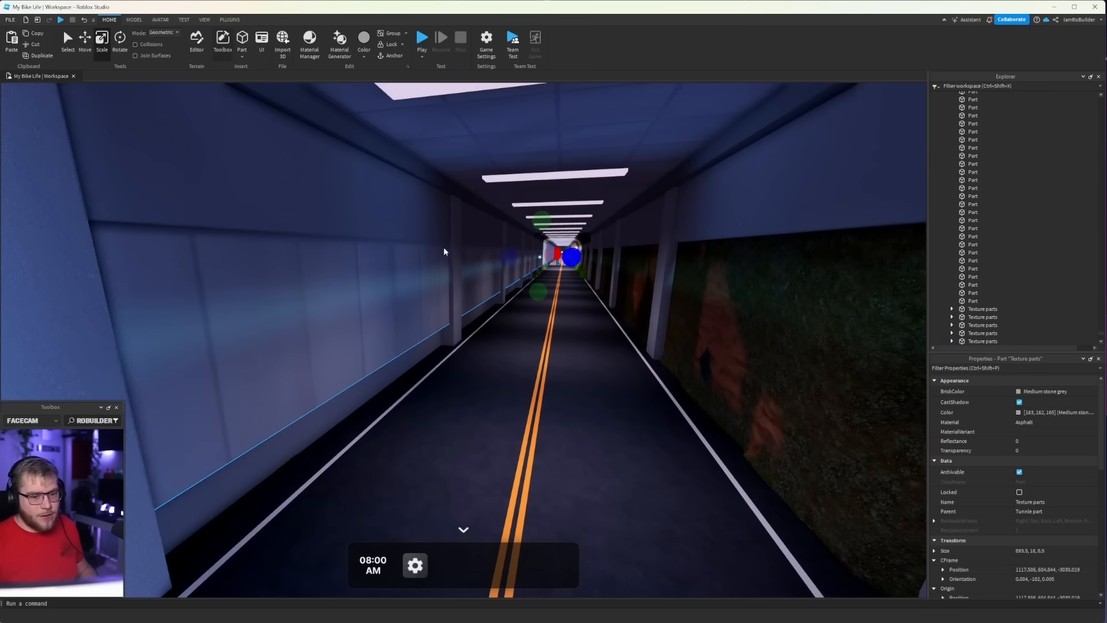
left_click_drag(572, 256, 637, 250)
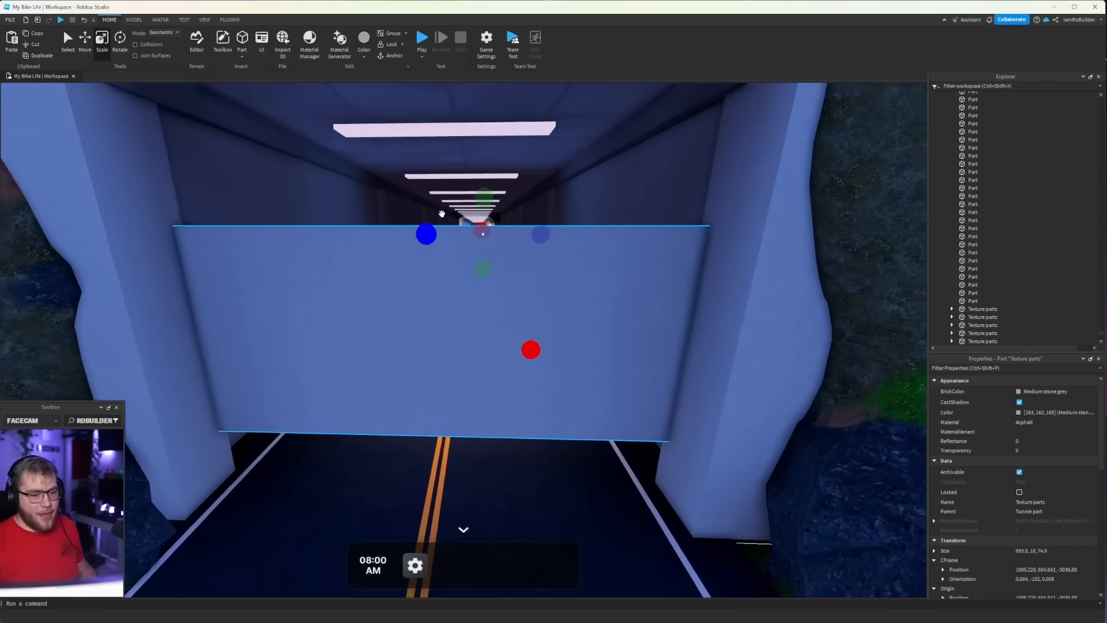
Step: Try to clear the terrain behind the tunnel's side walls by cutting out the widened block with Part to Terrain
left_click(230, 20)
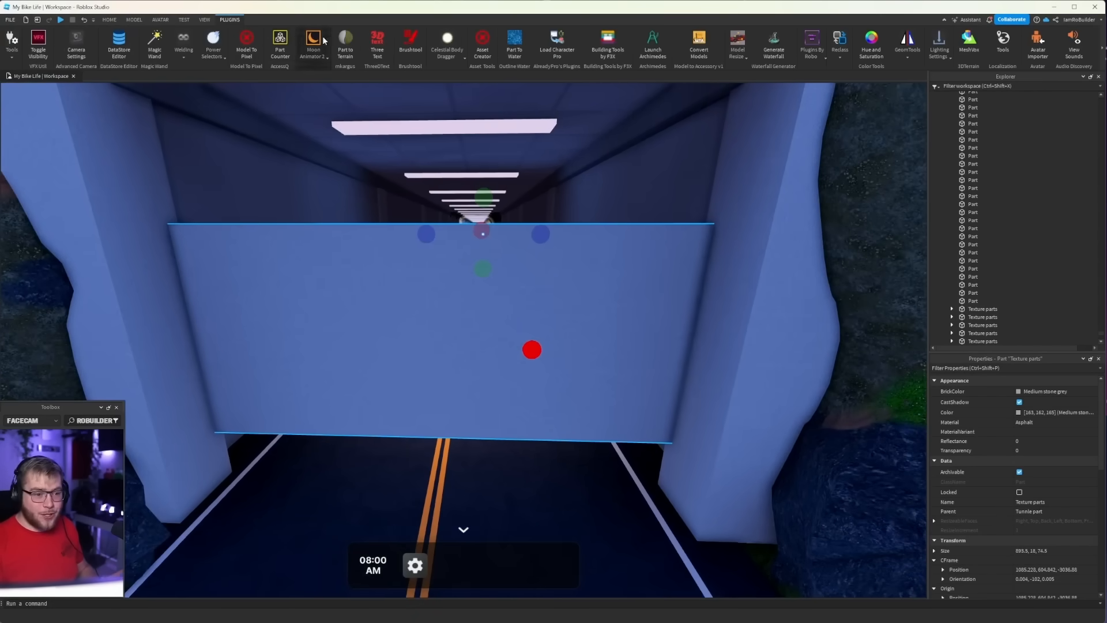
left_click(345, 41)
left_click(443, 323)
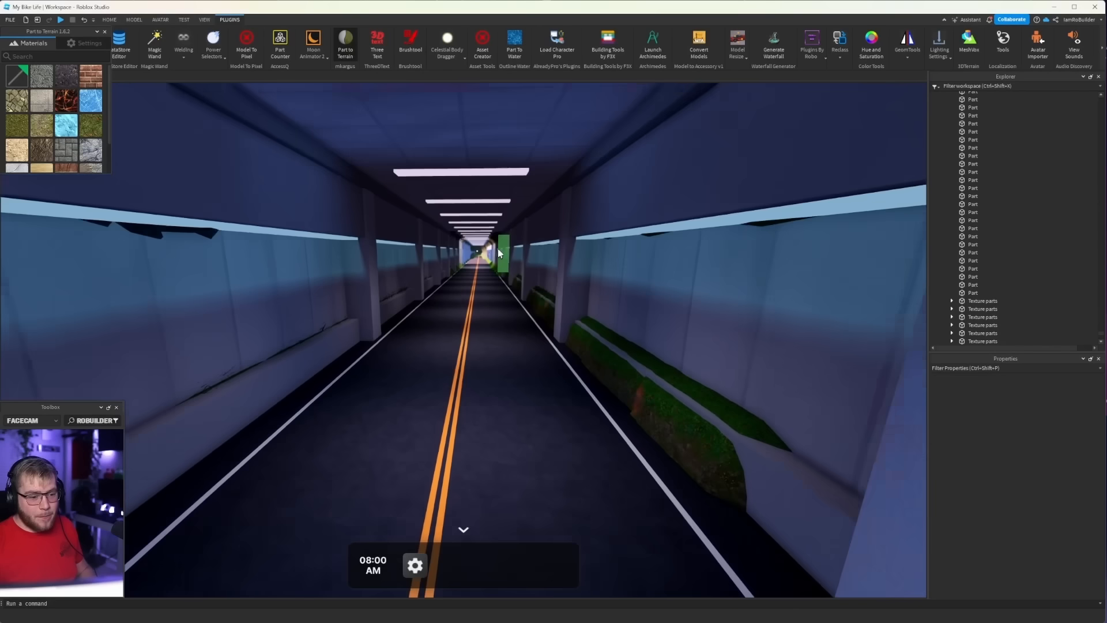
right_click_drag(498, 250, 498, 250)
key("ctrl+z")
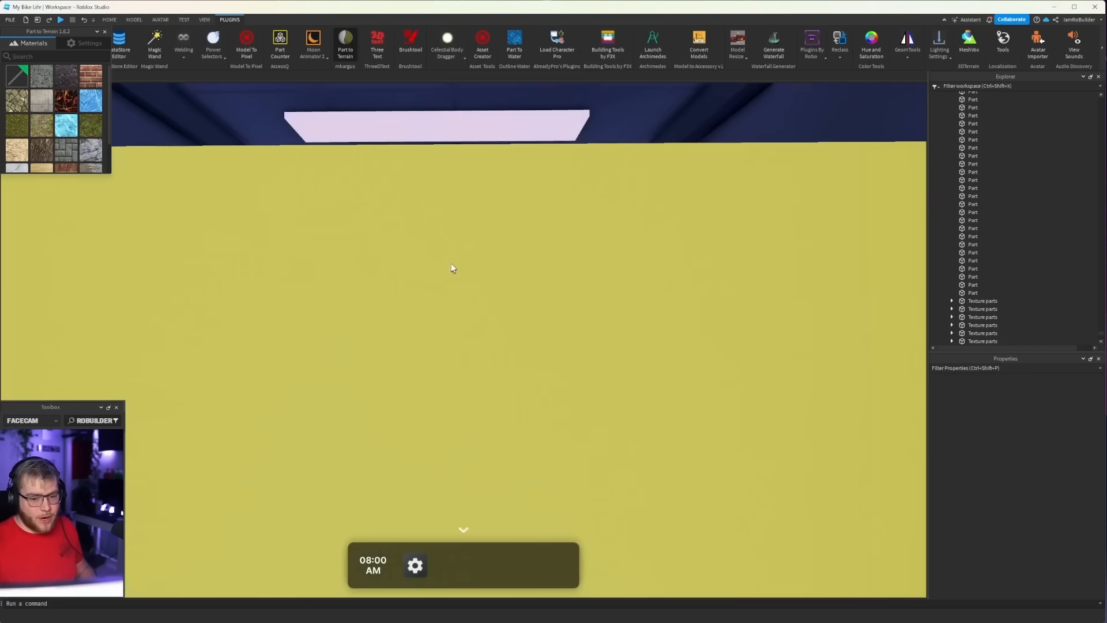
Step: Delete the 1 × 1 × 1 stud lily white neon part floating inside the tunnel
key("s")
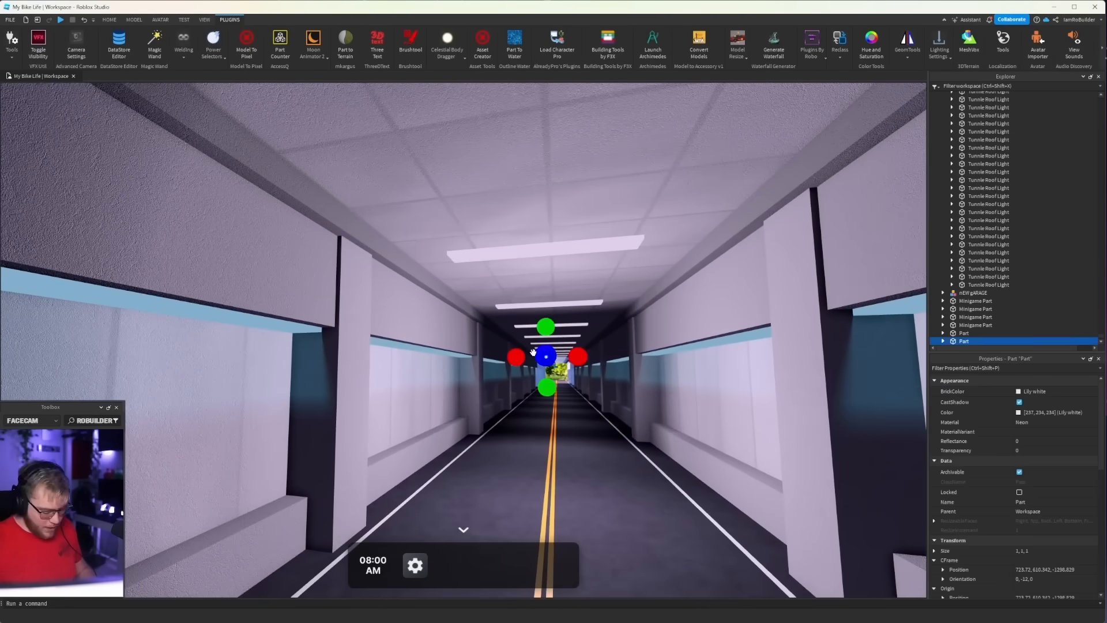
key("Delete")
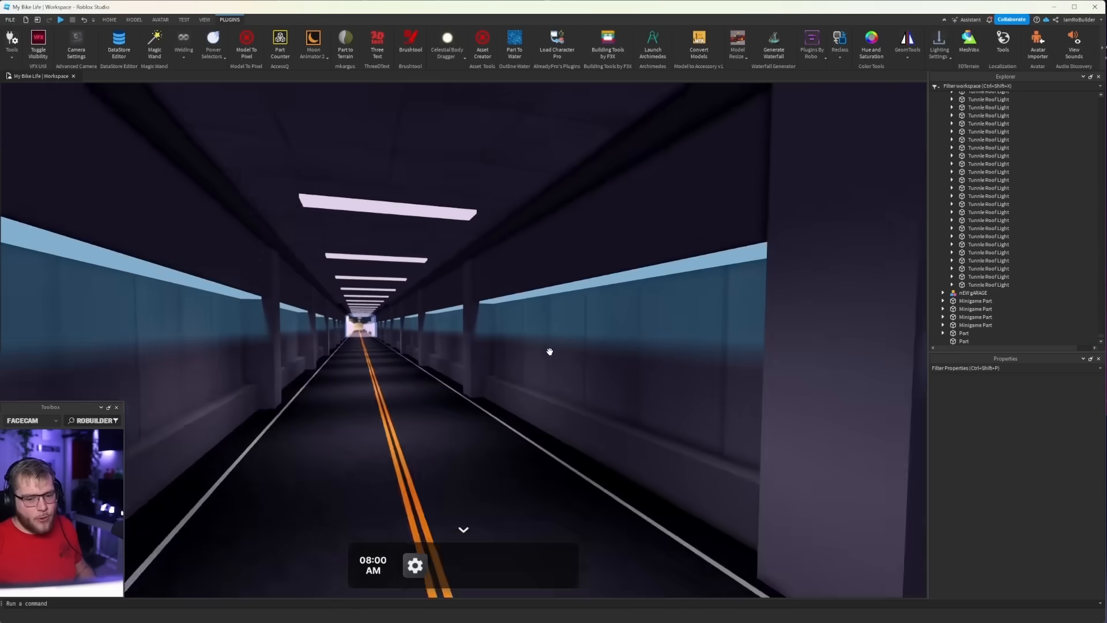
Step: Inspect the tunnel's interior walls, ceiling and roof lights along its length, ending above the hillside
key("w")
right_click_drag(549, 351, 529, 308)
key("w")
key("d")
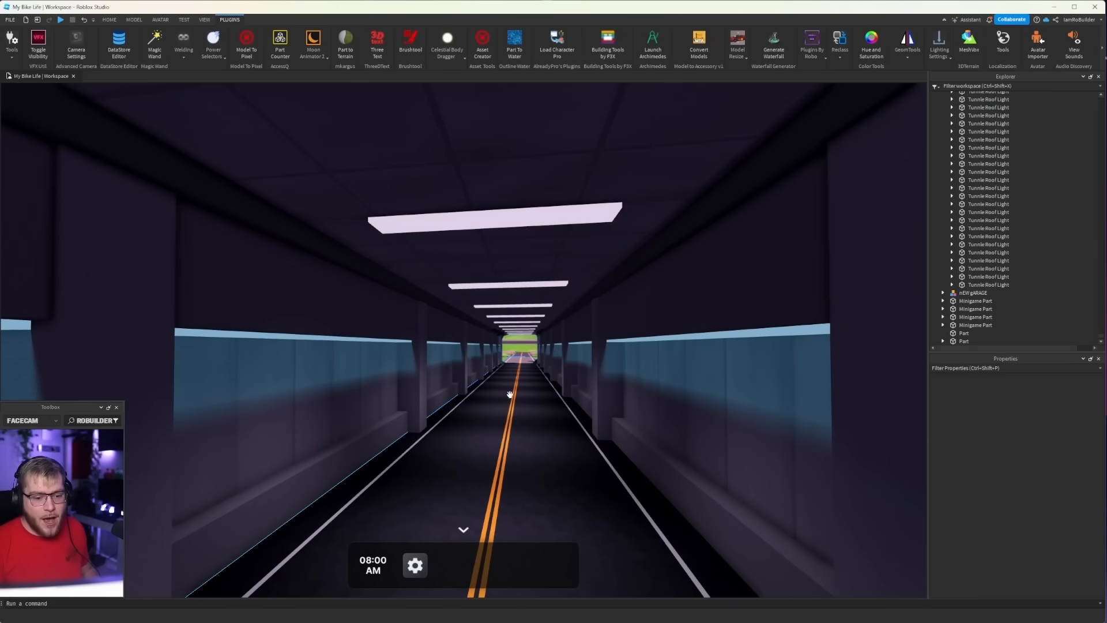
right_click_drag(506, 400, 486, 420)
scroll(508, 400, "down", 8)
scroll(508, 401, "up", 5)
scroll(507, 401, "up", 5)
key("s")
key("w")
key("w")
key("s")
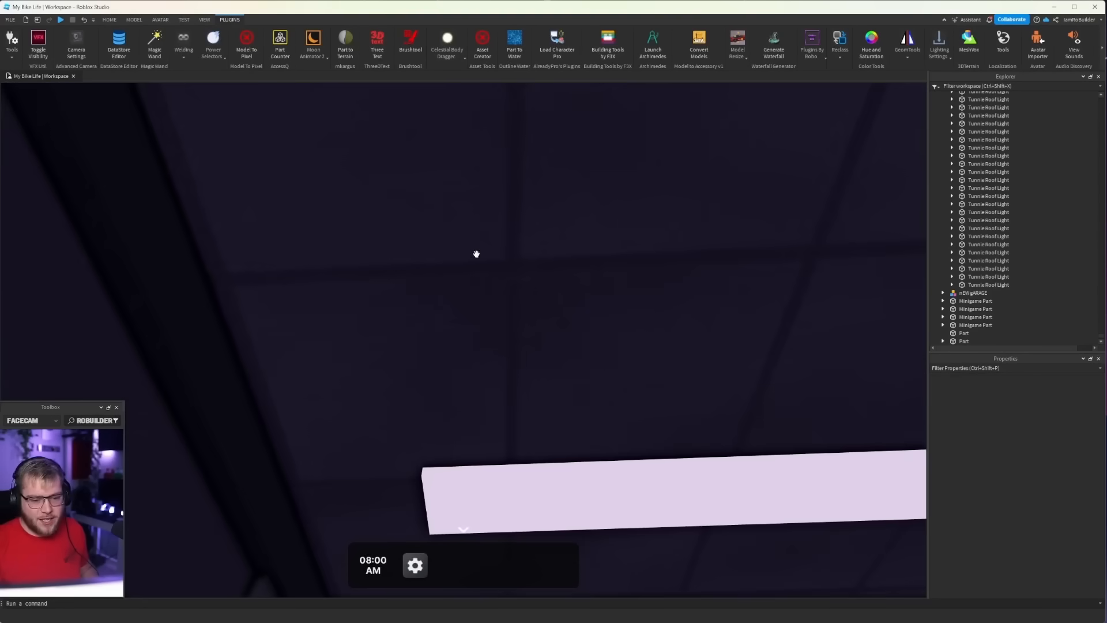
key("w")
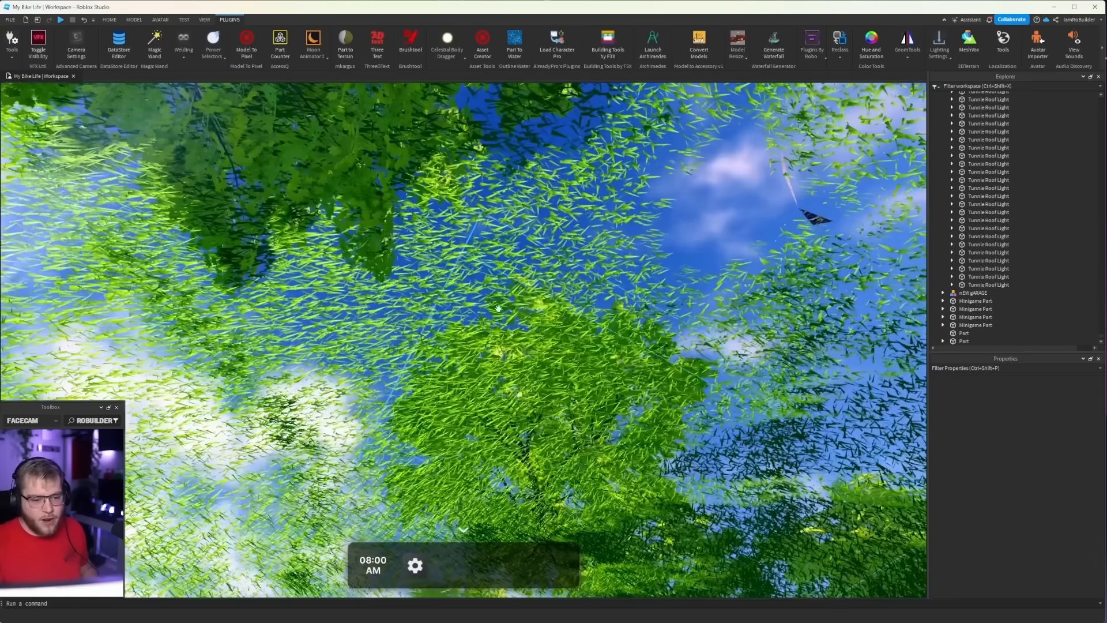
key("w")
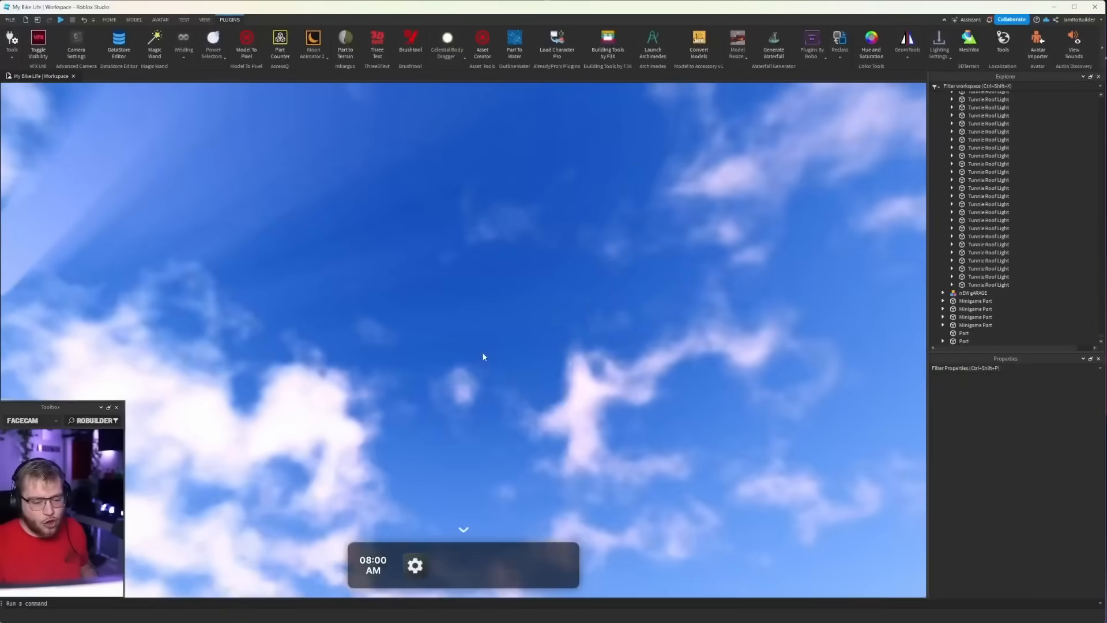
Step: Examine the hillside road layout from above, around the racetrack and the crossing roads beyond it
right_click_drag(483, 356, 441, 344)
key("s")
key("s")
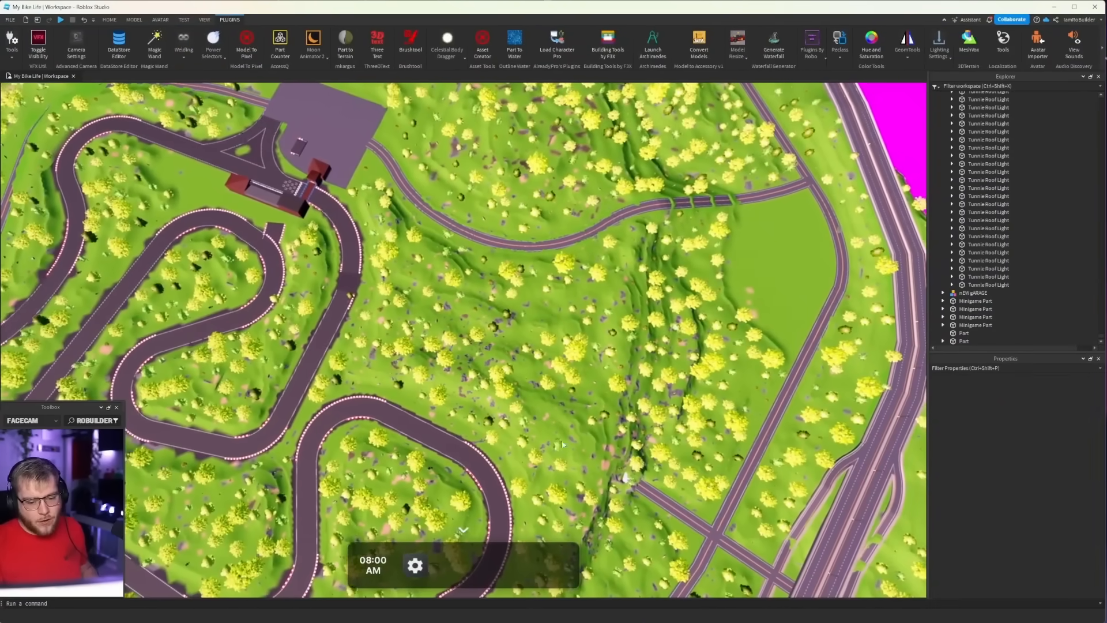
key("a")
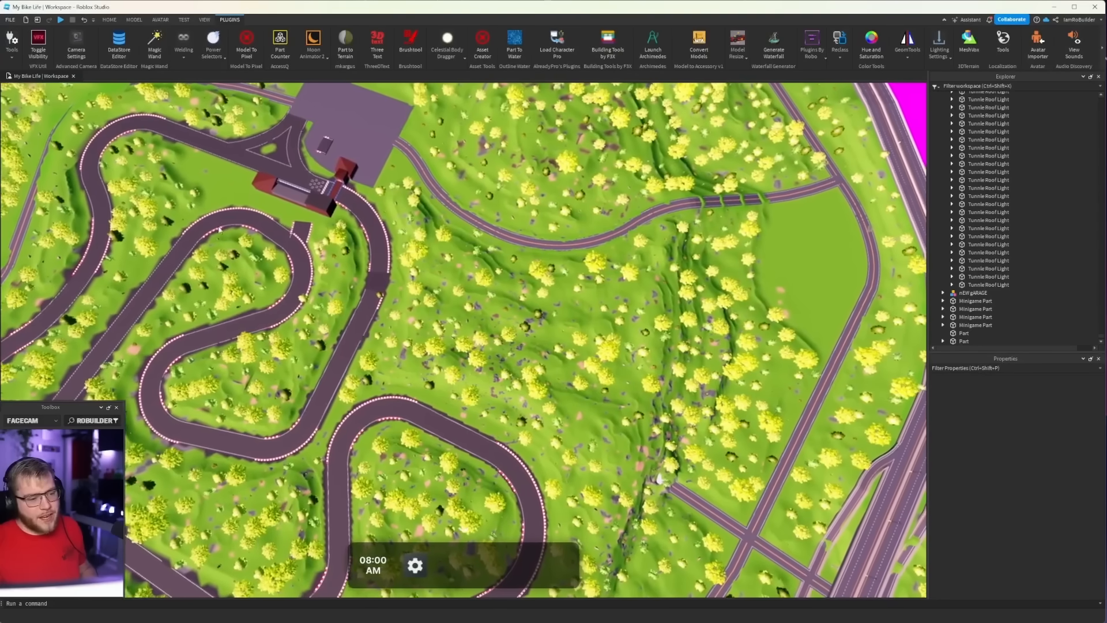
key("a")
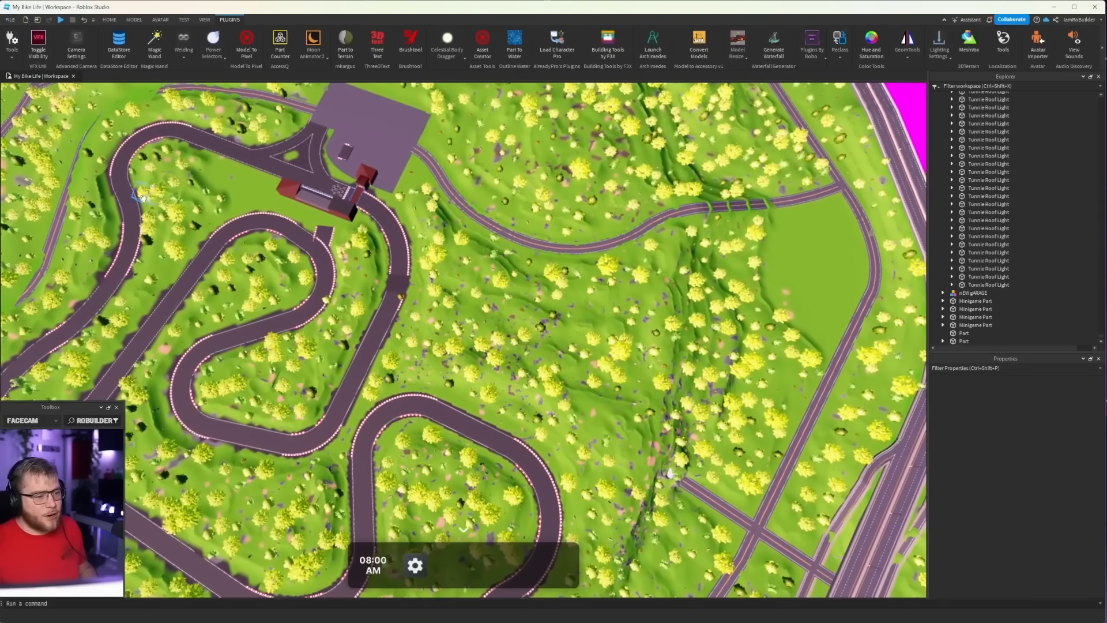
right_click_drag(484, 346, 470, 208)
key("w")
scroll(422, 274, "up", 10)
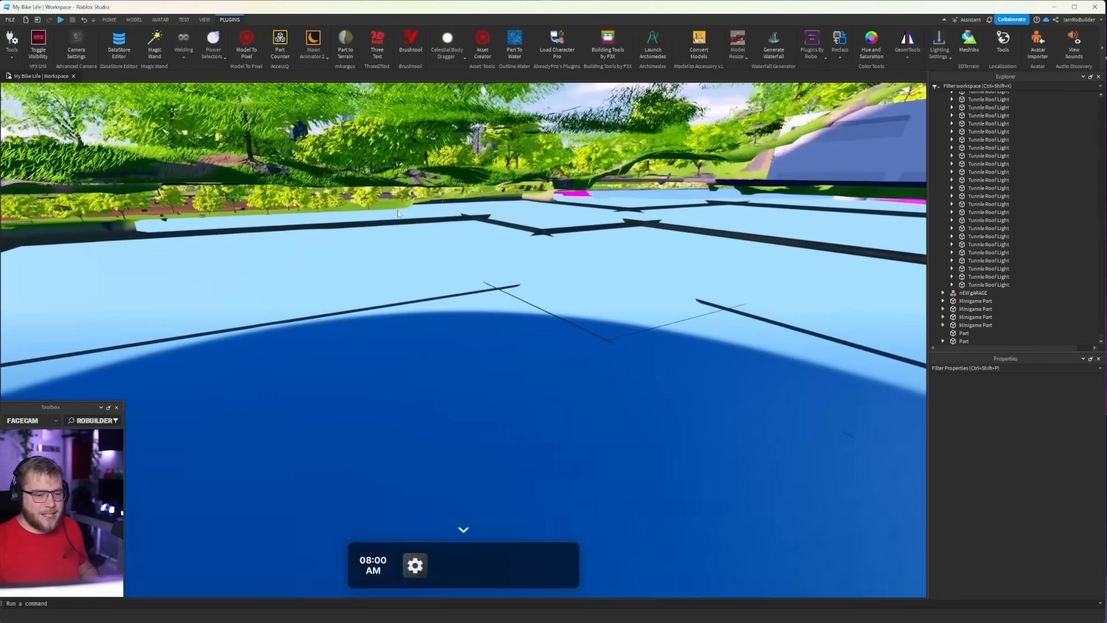
Step: Inspect the two tunnel mouths at the road fork, up close and from above the surrounding hillside
scroll(398, 214, "down", 10)
key("w")
key("w")
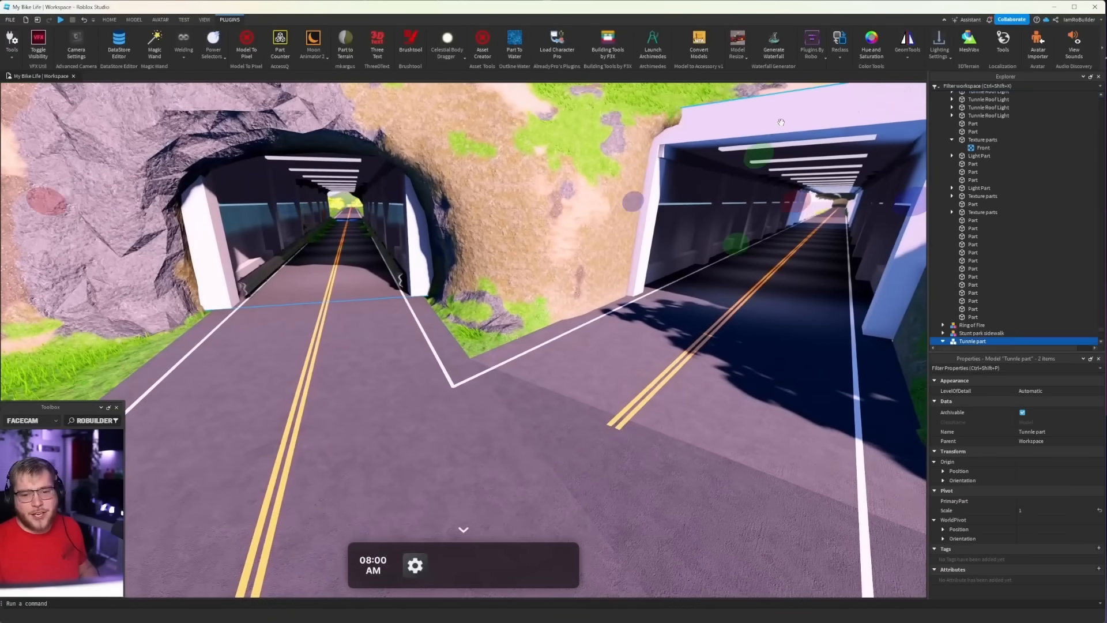
key("s")
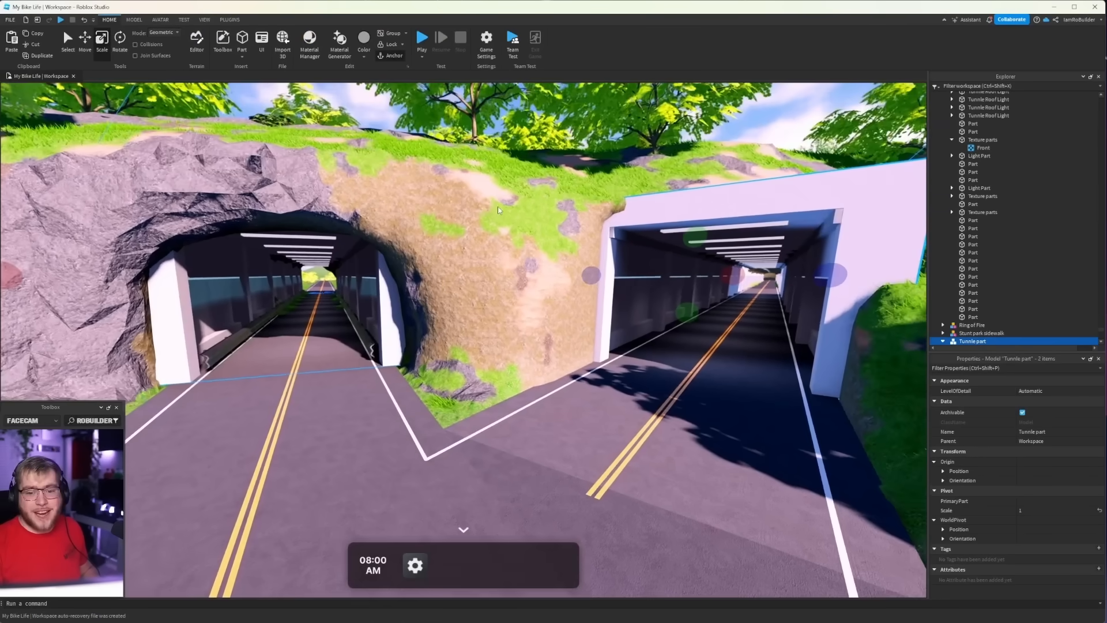
right_click_drag(444, 176, 416, 176)
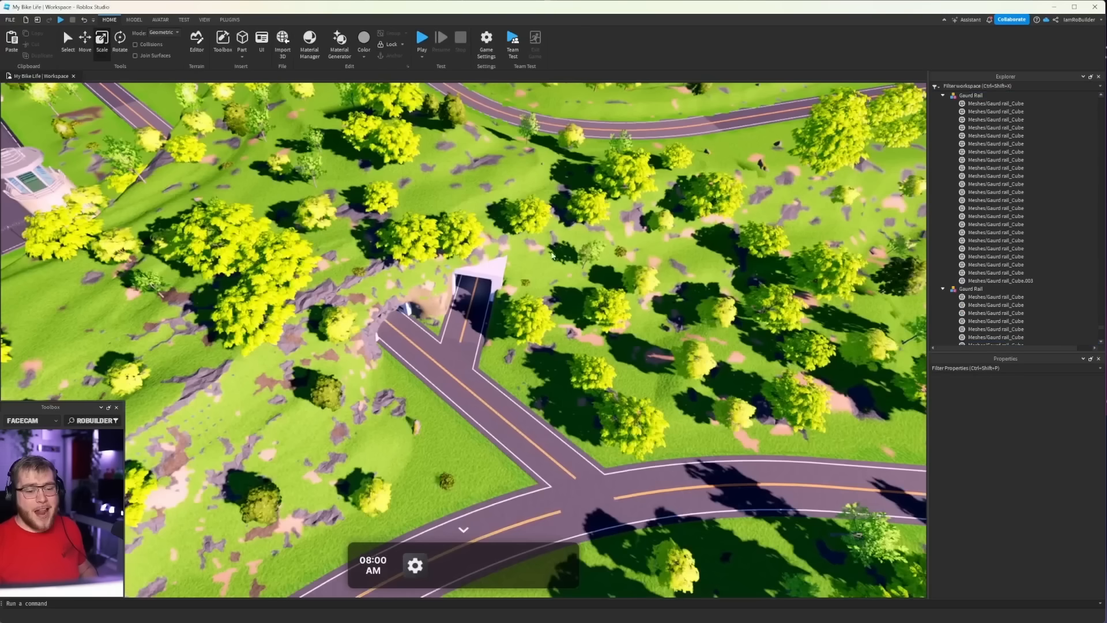
key("w")
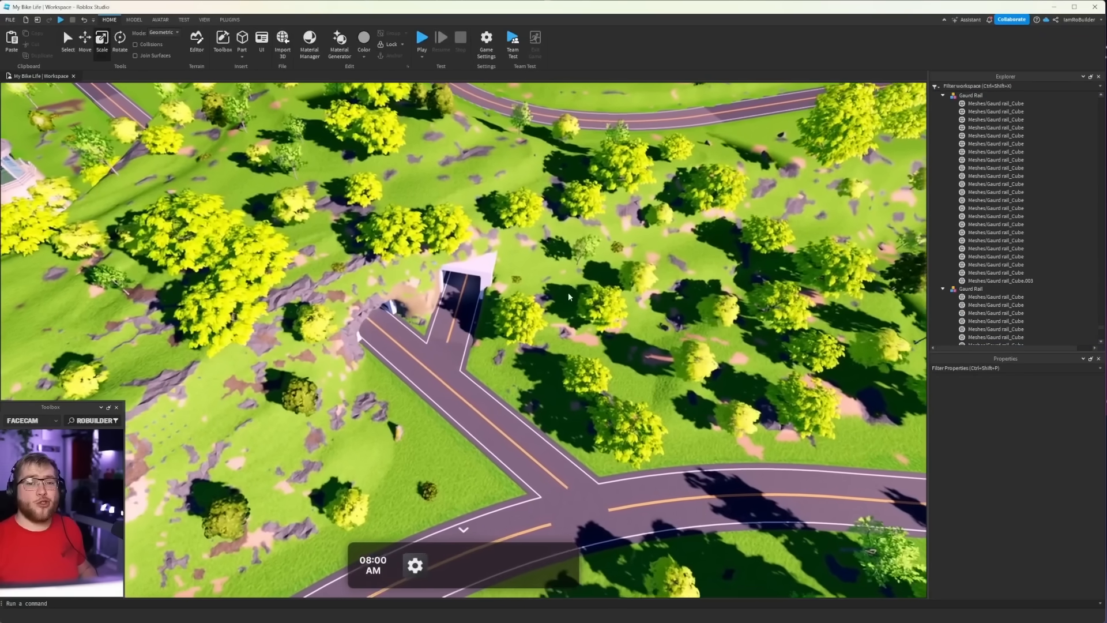
key("w")
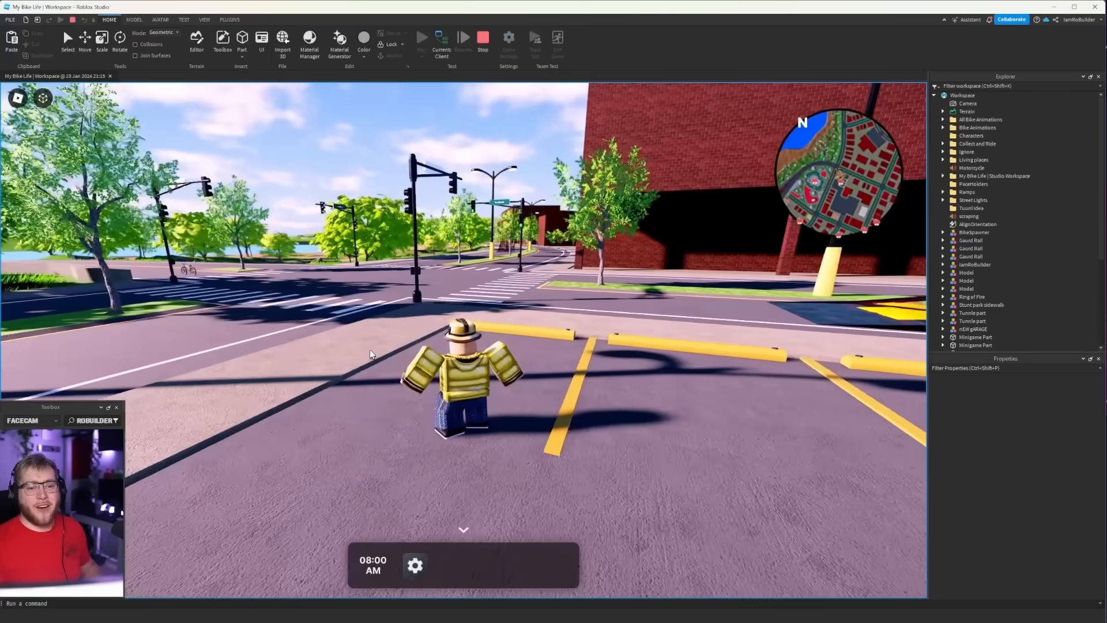
Step: Walk the test character from the parking lot into the city intersection and look around the streets in the playtest
key("w")
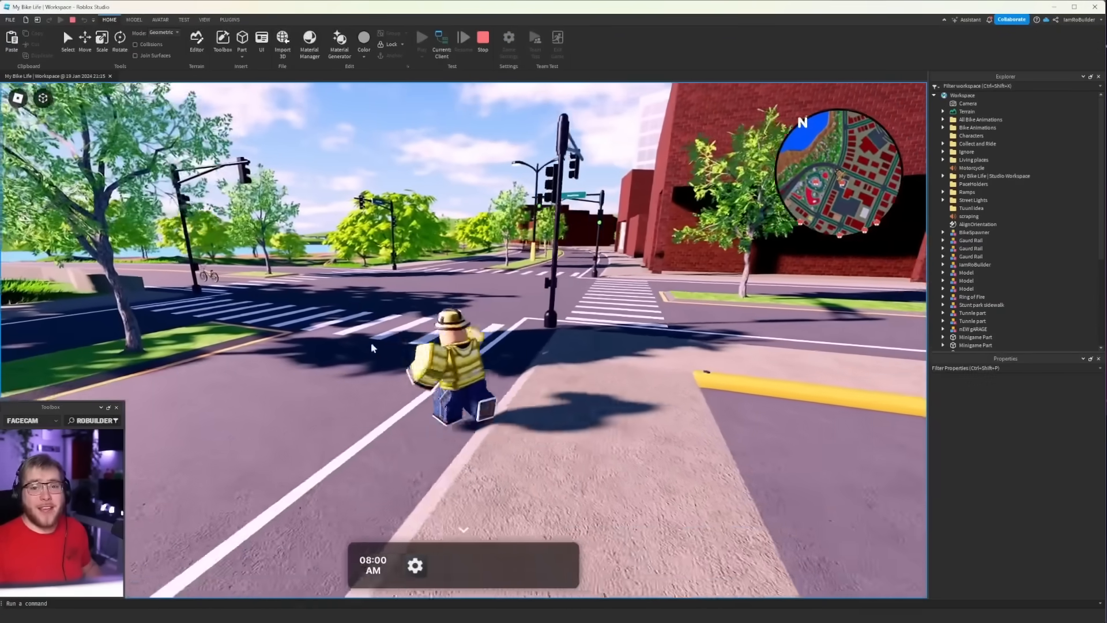
key("a")
right_click_drag(371, 345, 386, 333)
key("s")
key("w")
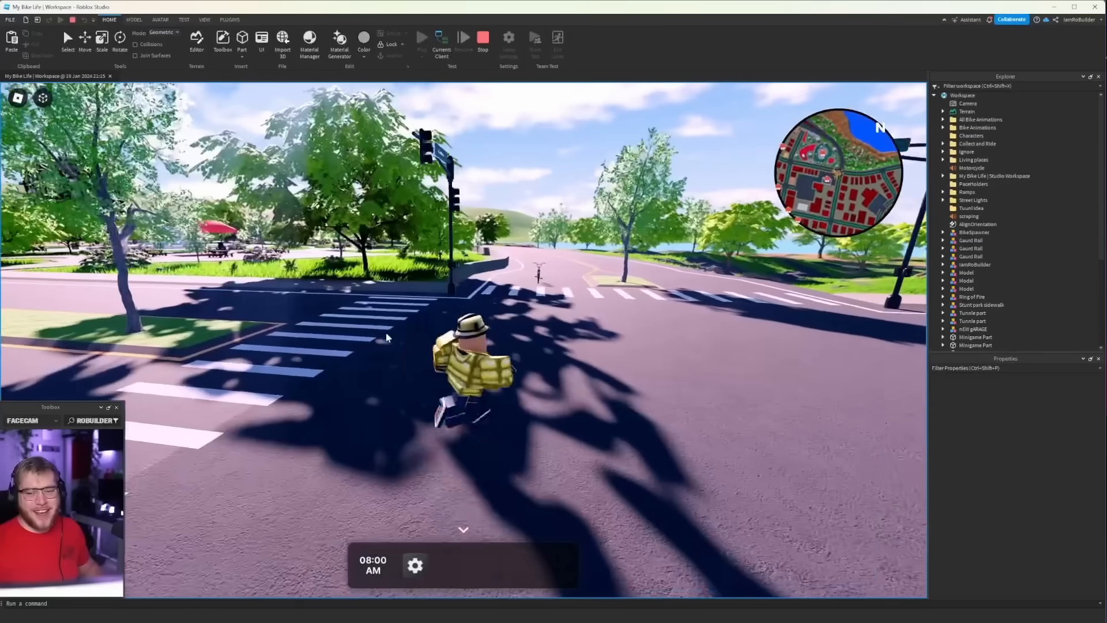
key("s")
key("w")
key("s")
key("w")
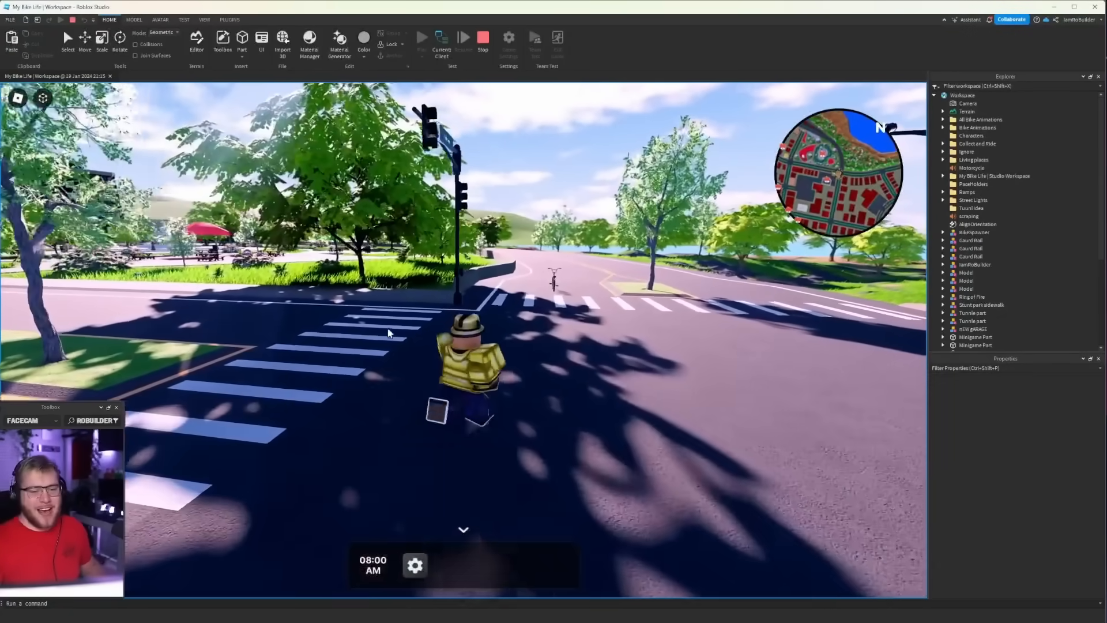
right_click_drag(388, 333, 355, 313)
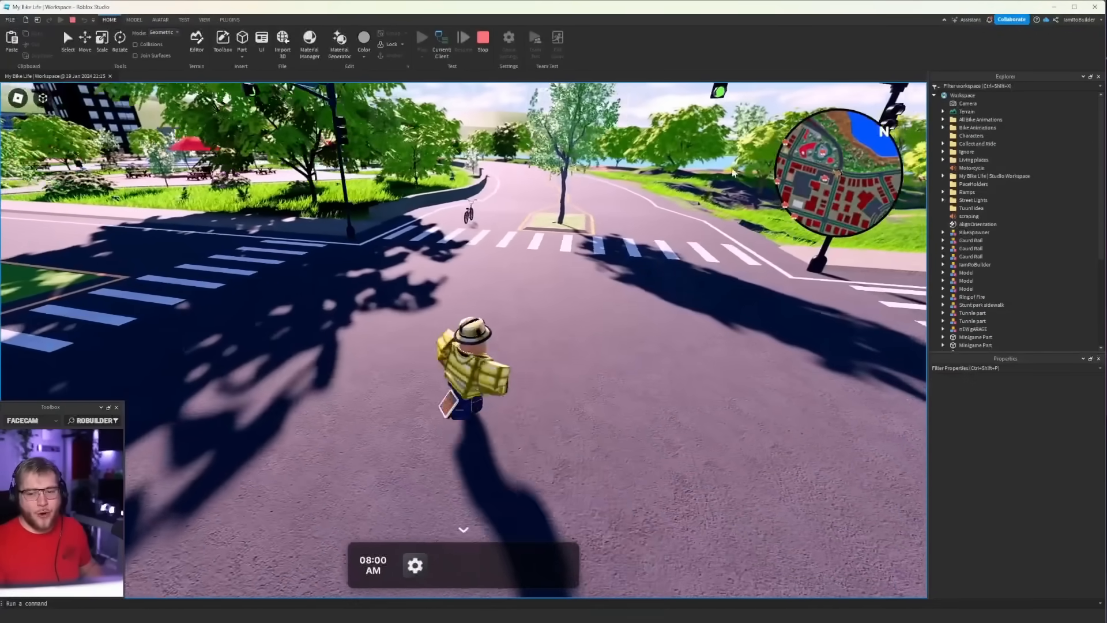
right_click_drag(560, 265, 519, 291)
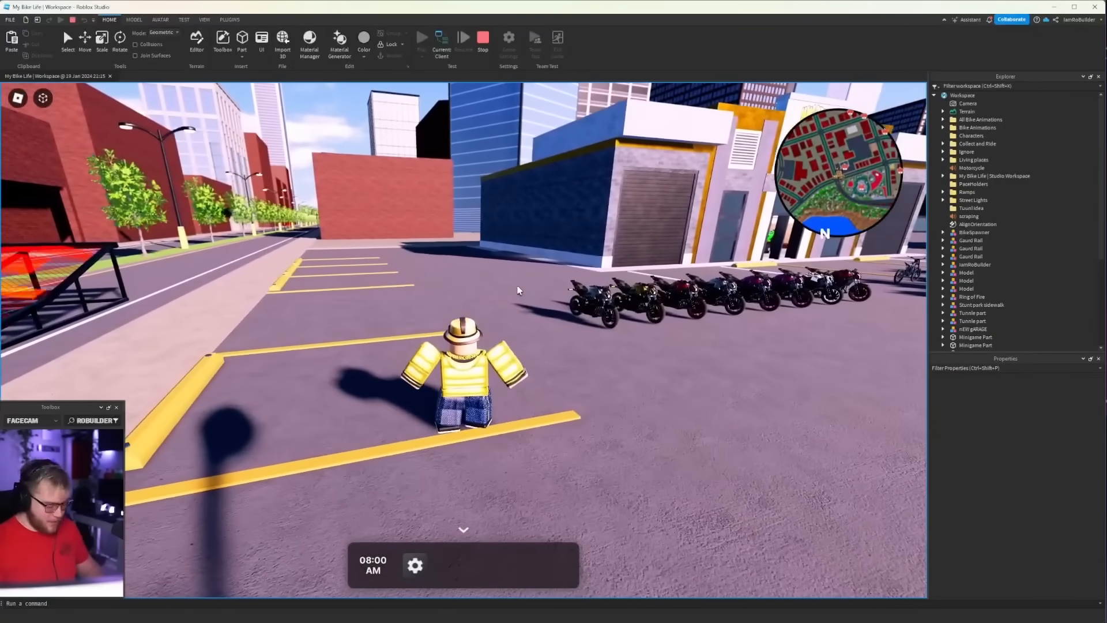
Step: Open the in-game full map and examine it from the city up to the northern coast and racetrack
key("m")
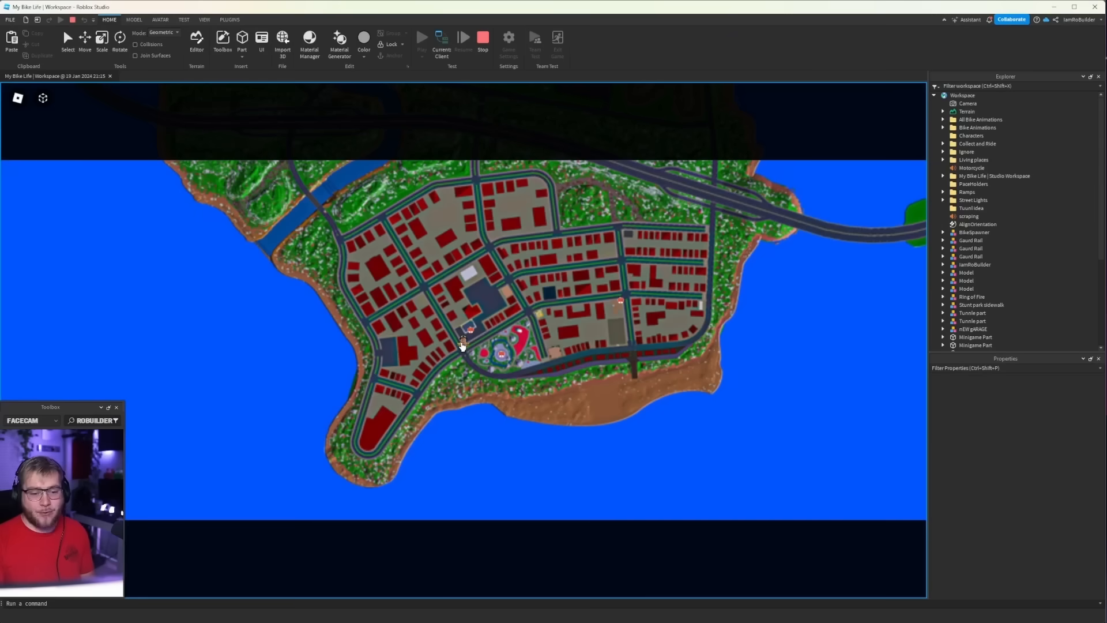
scroll(463, 346, "up", 5)
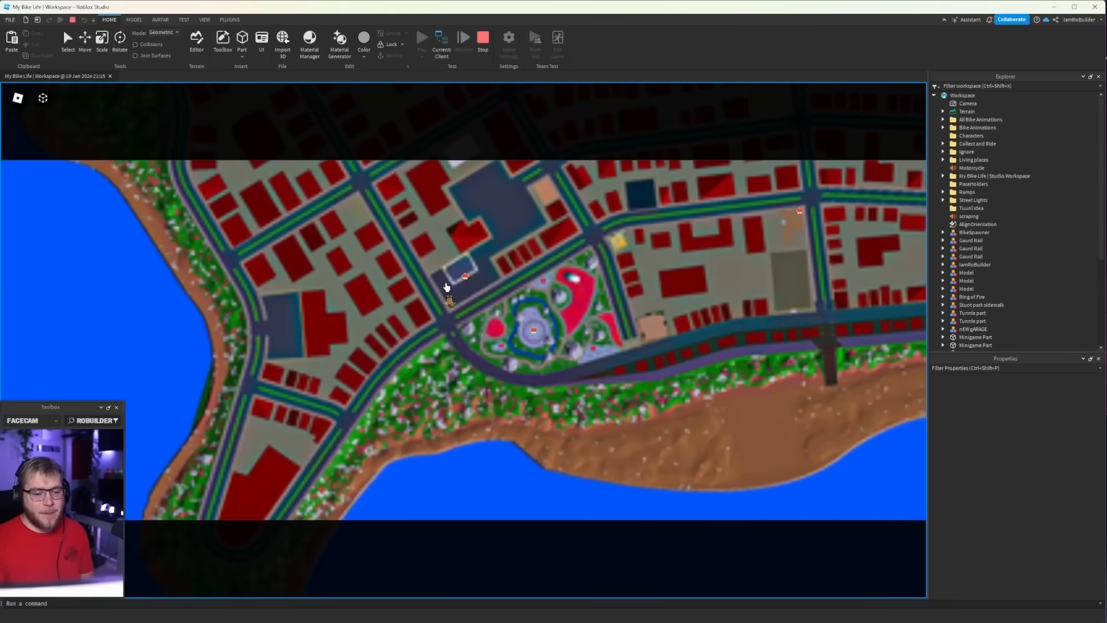
scroll(461, 300, "down", 5)
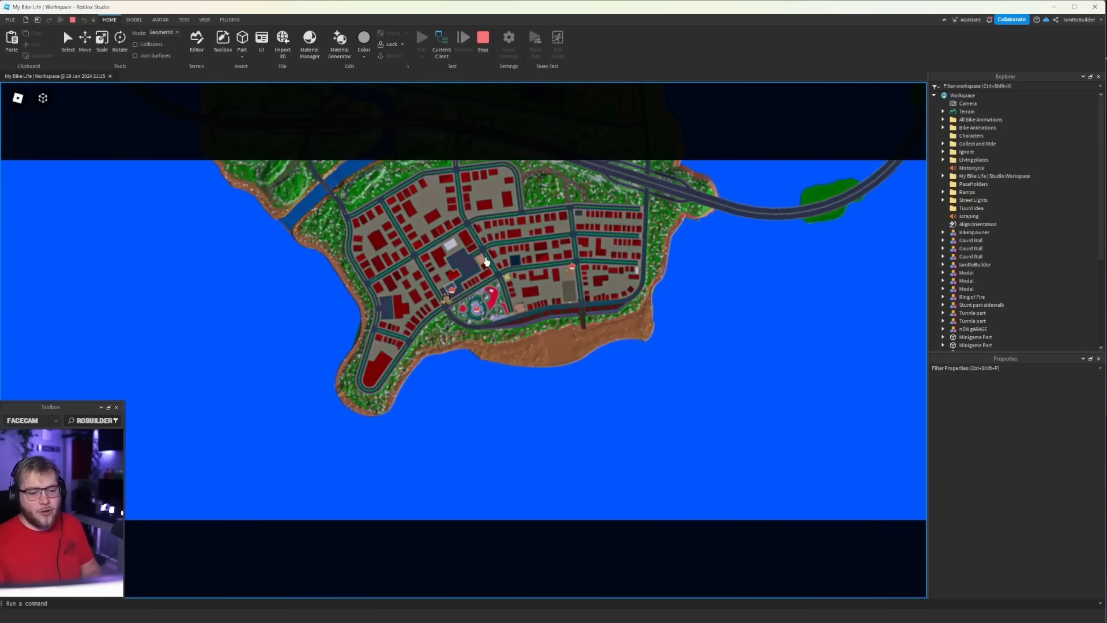
left_click_drag(488, 214, 515, 411)
left_click_drag(528, 221, 403, 468)
left_click_drag(527, 210, 543, 483)
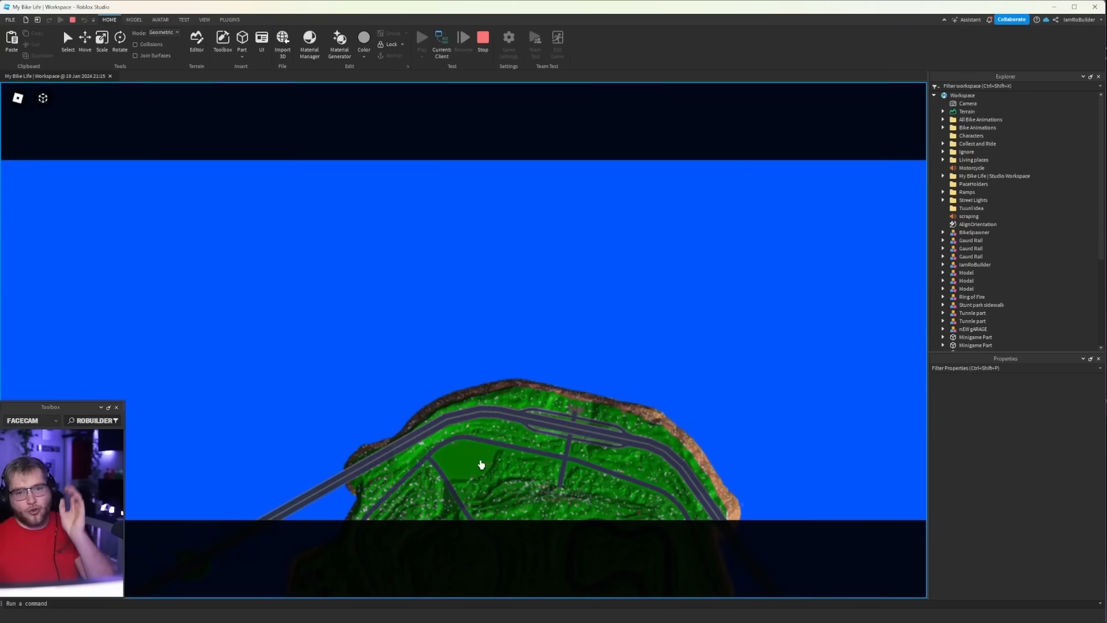
left_click_drag(481, 465, 502, 301)
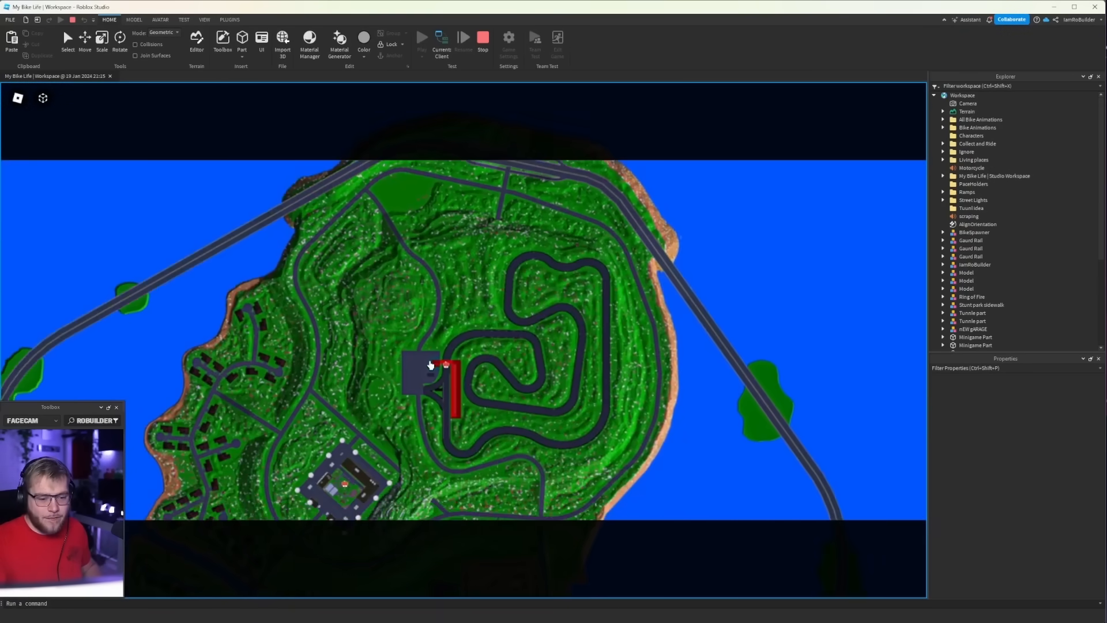
left_click_drag(430, 365, 457, 265)
Step: Examine the map's roads between the diamond-shaped plaza, the tunnel spur and the dirt track at several zoom levels
scroll(248, 274, "up", 3)
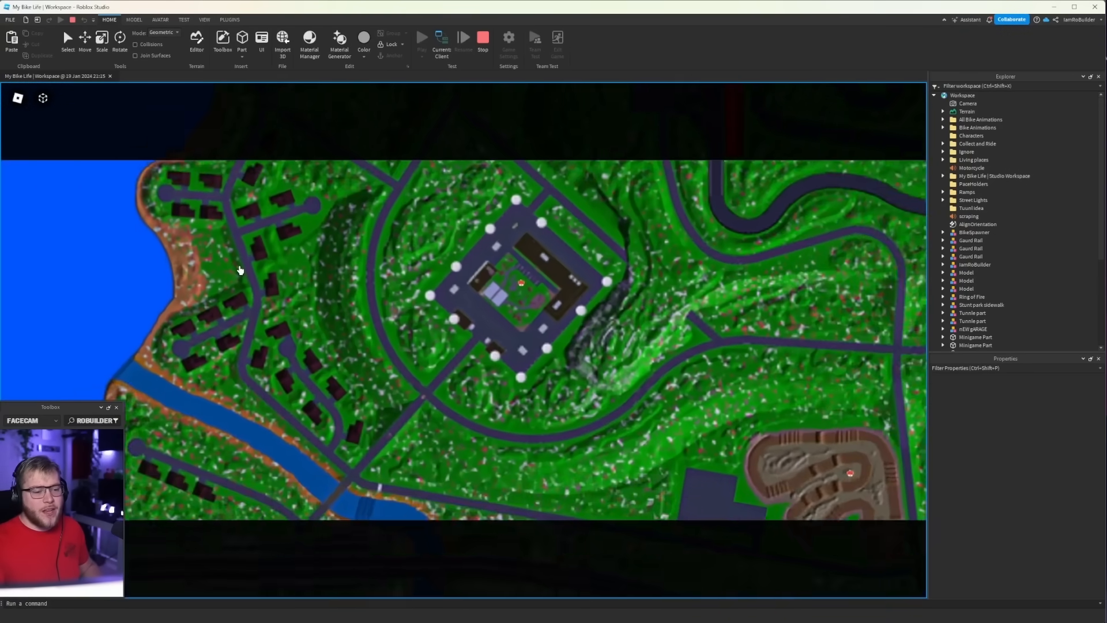
scroll(247, 274, "down", 3)
scroll(449, 326, "up", 3)
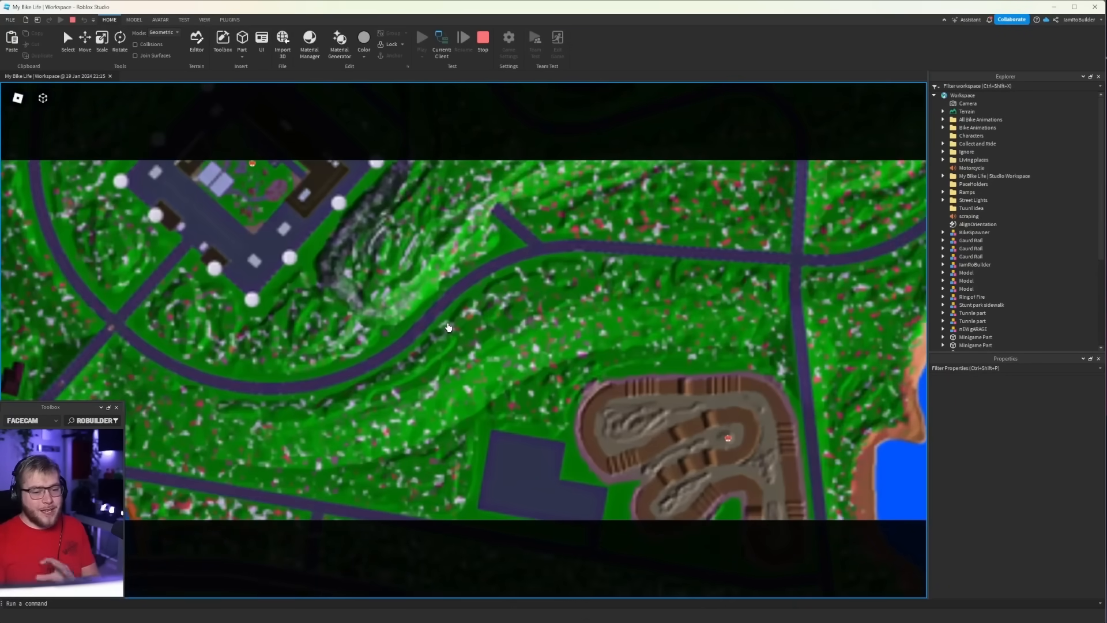
scroll(449, 331, "down", 3)
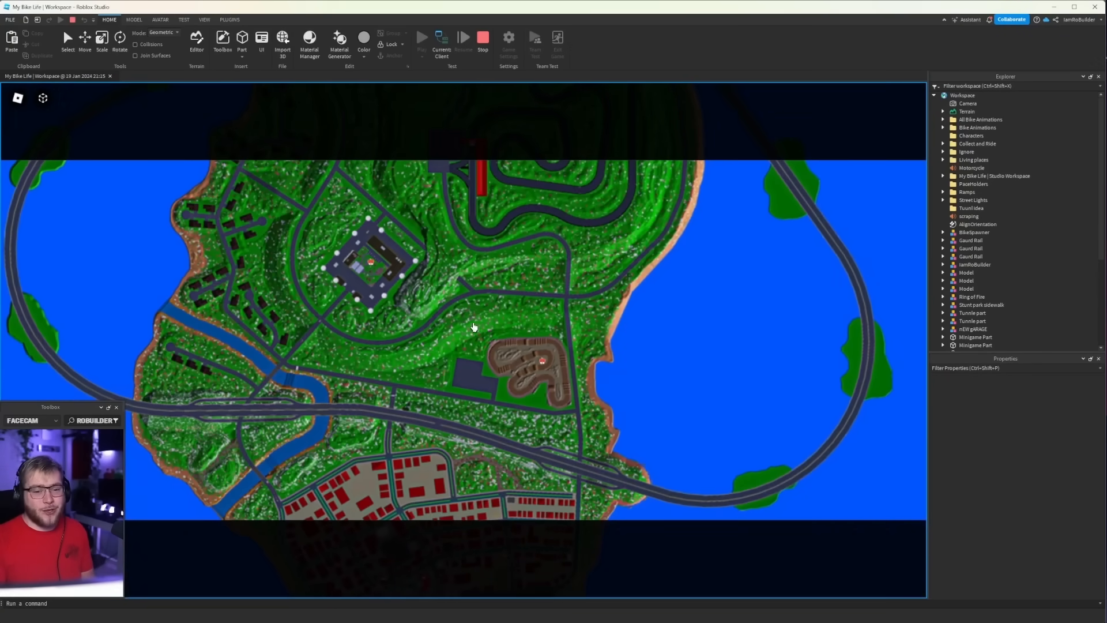
scroll(698, 209, "up", 3)
scroll(690, 218, "down", 3)
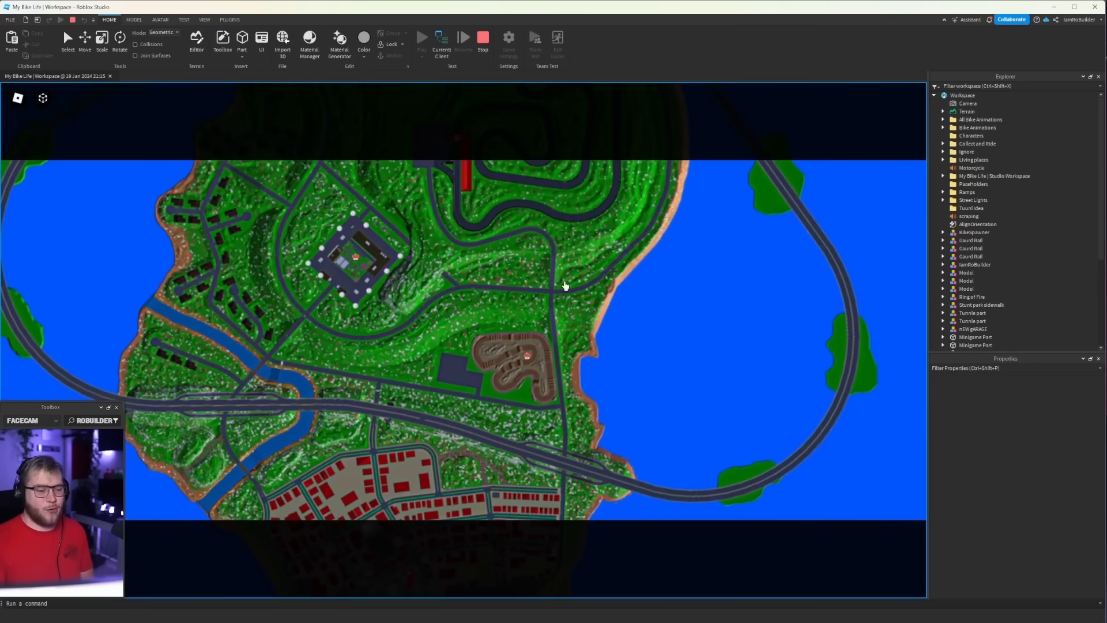
scroll(223, 440, "up", 3)
scroll(181, 450, "down", 3)
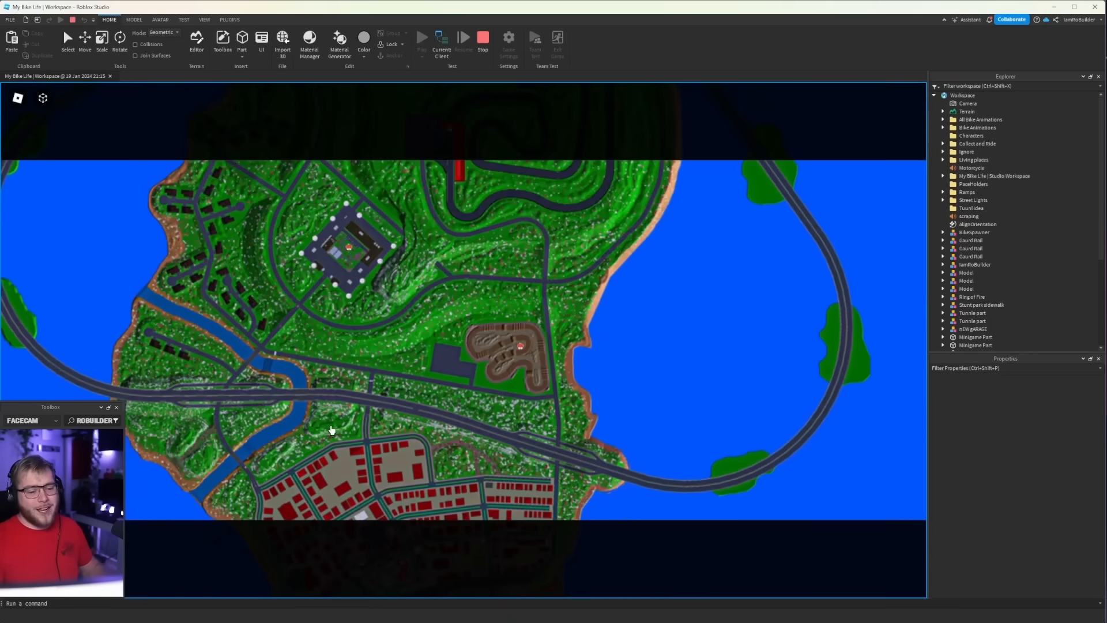
Step: Examine the southern city district around the character's location on the full map, and close the map
left_click_drag(332, 429, 372, 251)
scroll(365, 377, "up", 3)
scroll(398, 383, "down", 3)
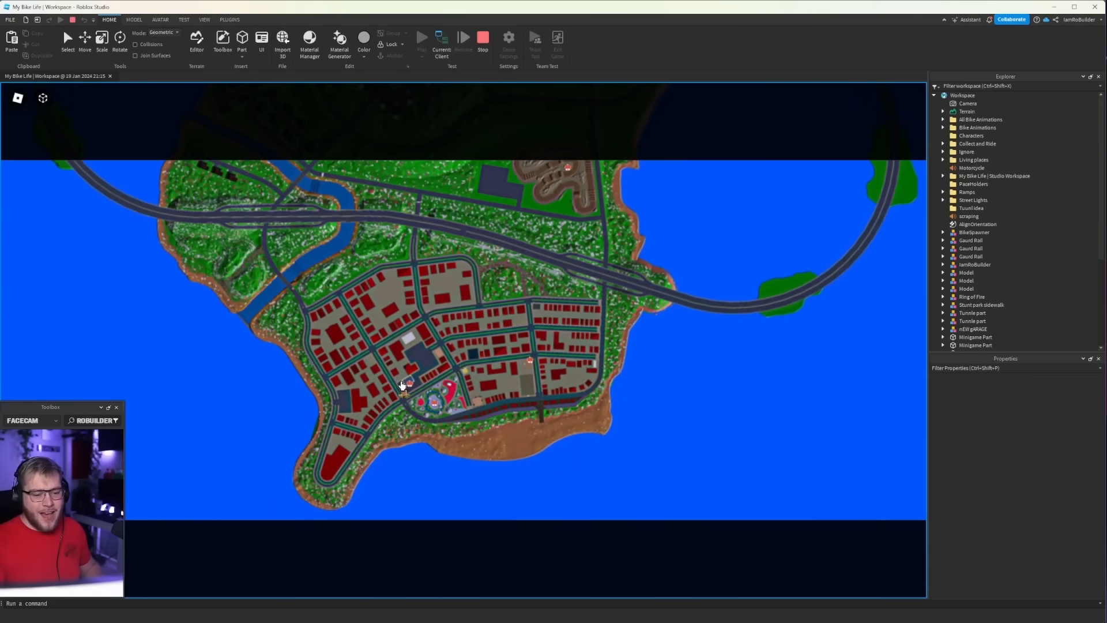
scroll(402, 385, "up", 3)
scroll(398, 384, "up", 2)
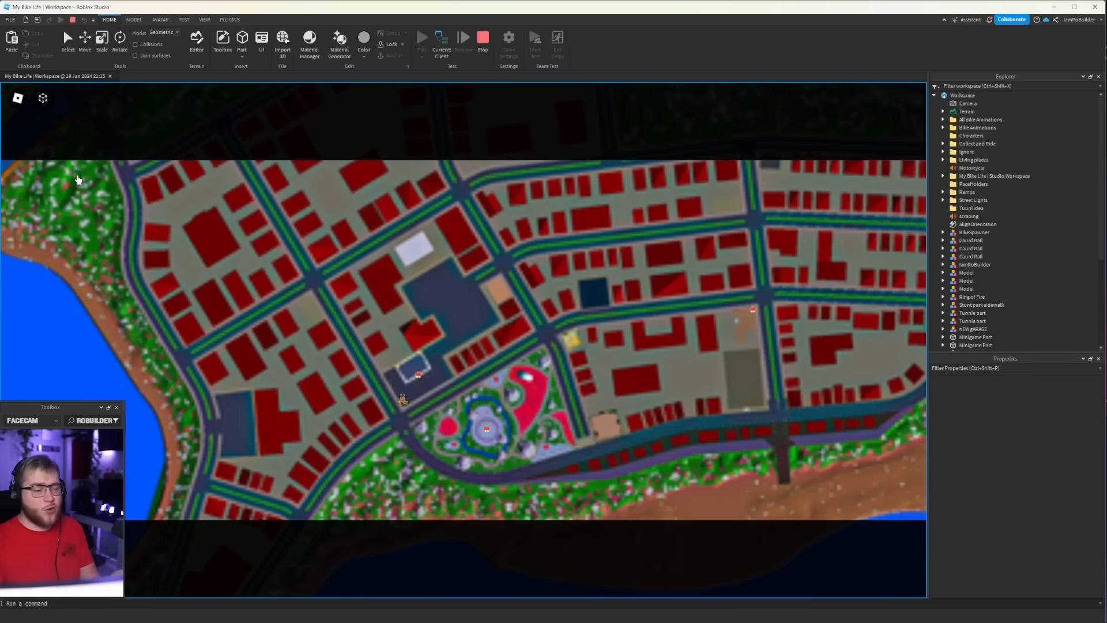
scroll(454, 325, "down", 5)
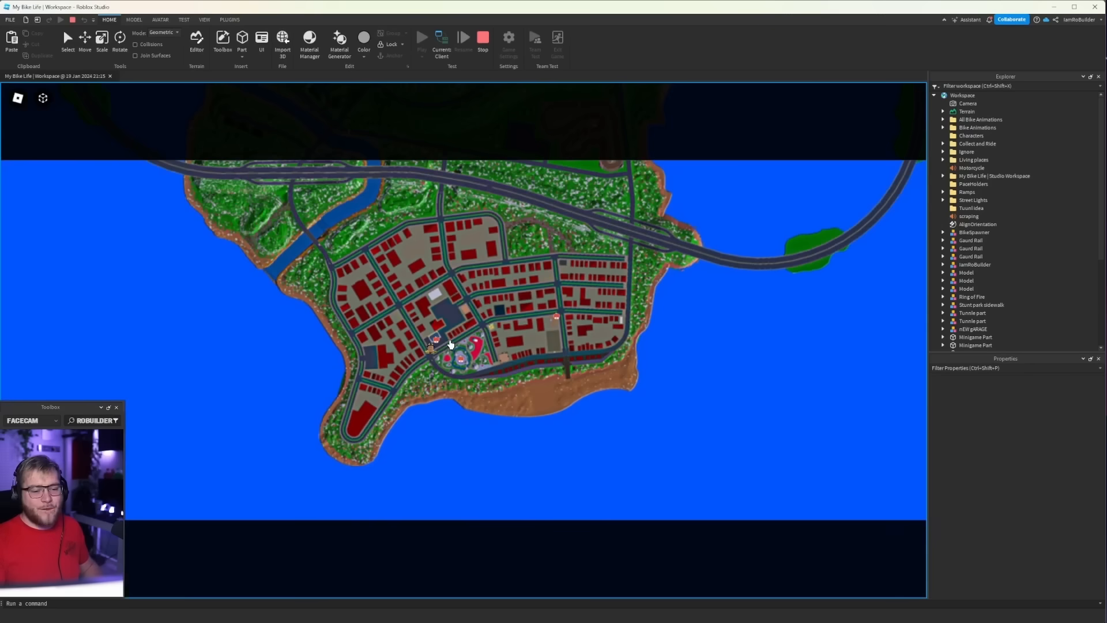
left_click_drag(472, 148, 482, 256)
left_click_drag(473, 194, 445, 334)
key("m")
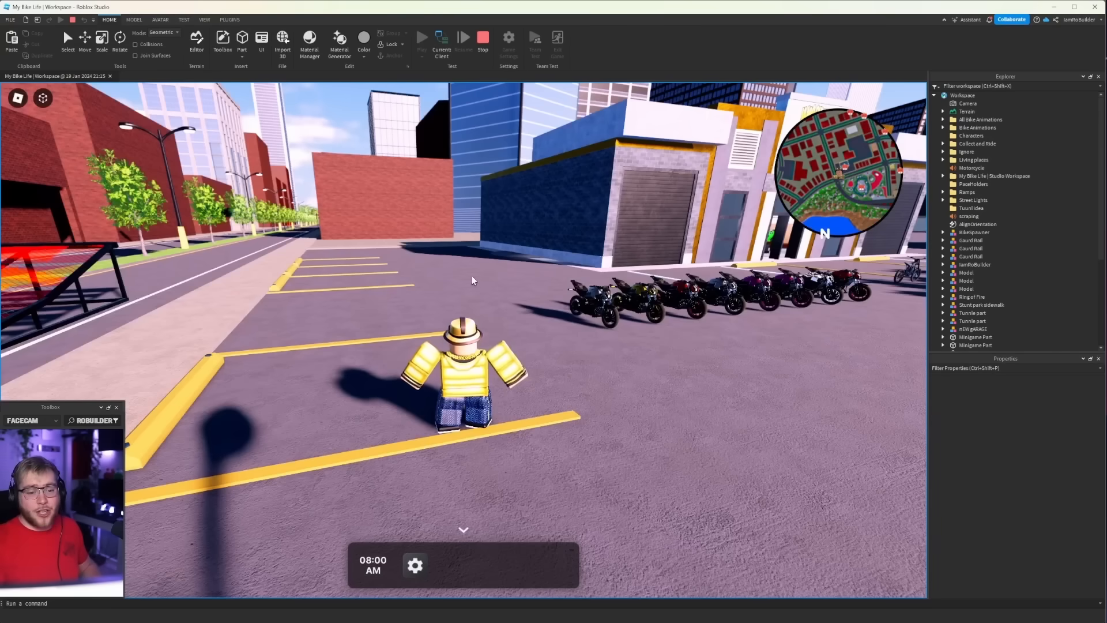
Step: Ride a motorcycle from the parking lot along the tree-lined downtown streets in the playtest
right_click_drag(474, 279, 477, 278)
key("w")
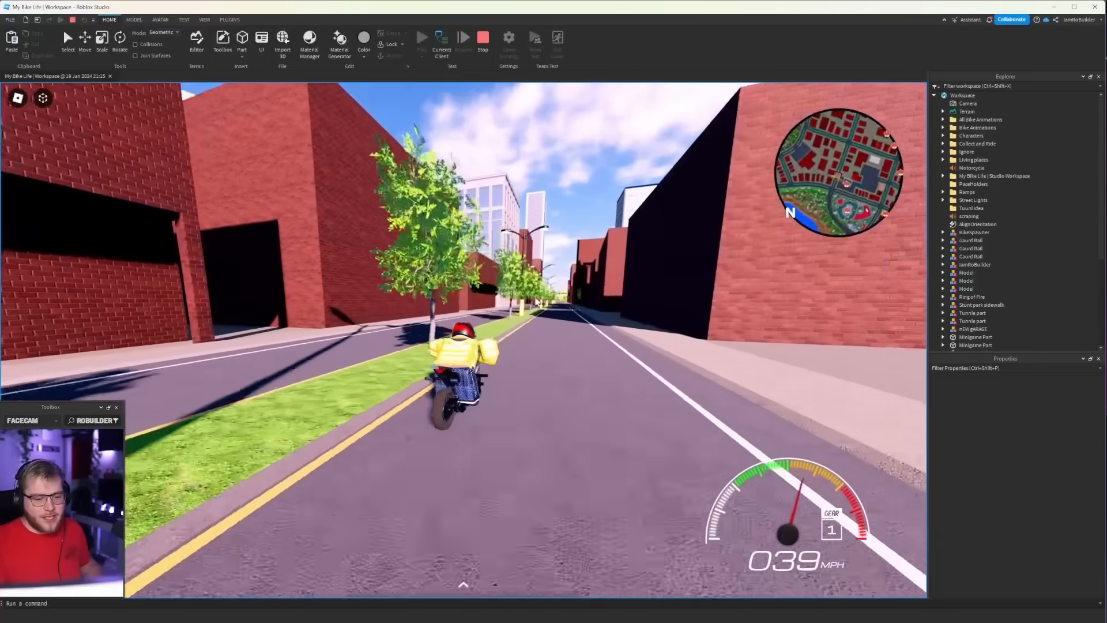
key("s")
right_click_drag(536, 298, 535, 298)
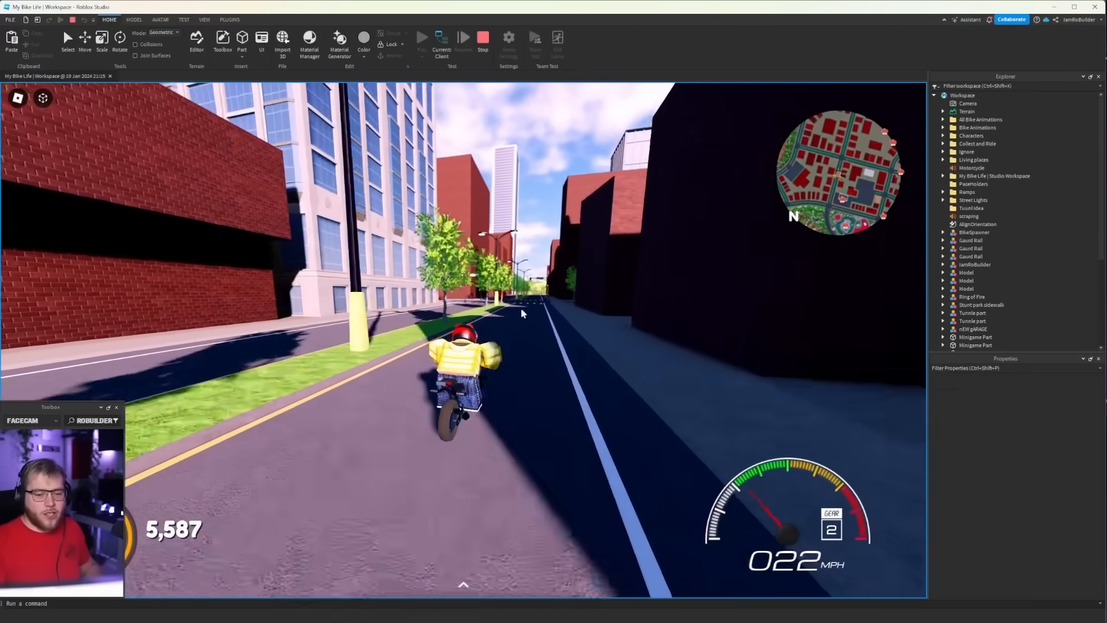
key("w")
key("a")
key("w")
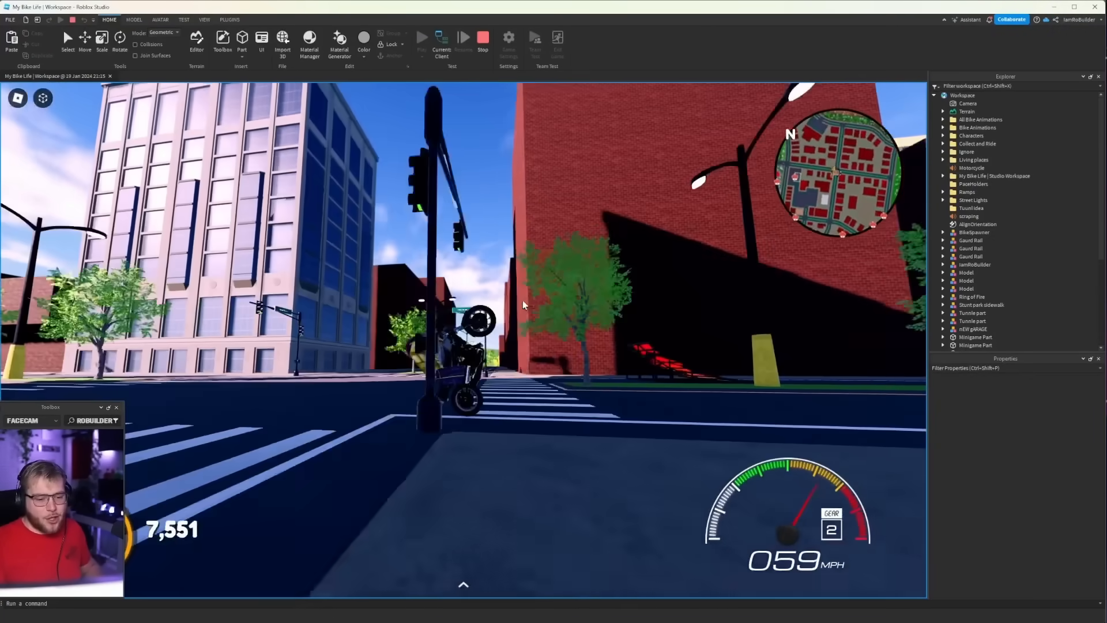
key("d")
key("w")
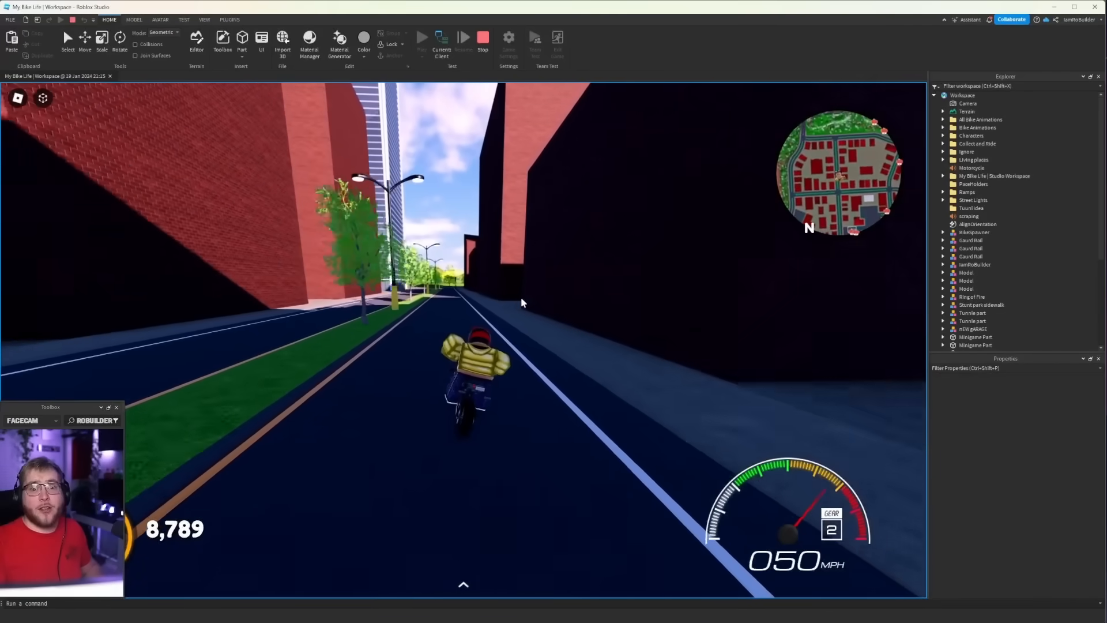
Step: Ride the motorcycle out of the downtown streets to the traffic-light intersection at the city's edge
key("w")
key("a")
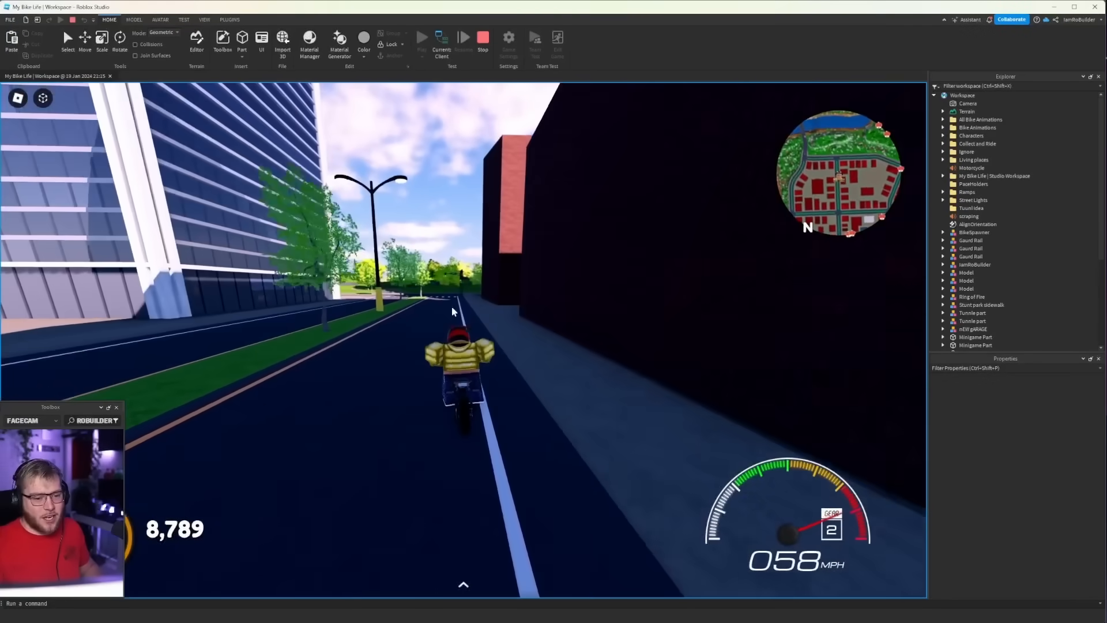
key("w")
key("a")
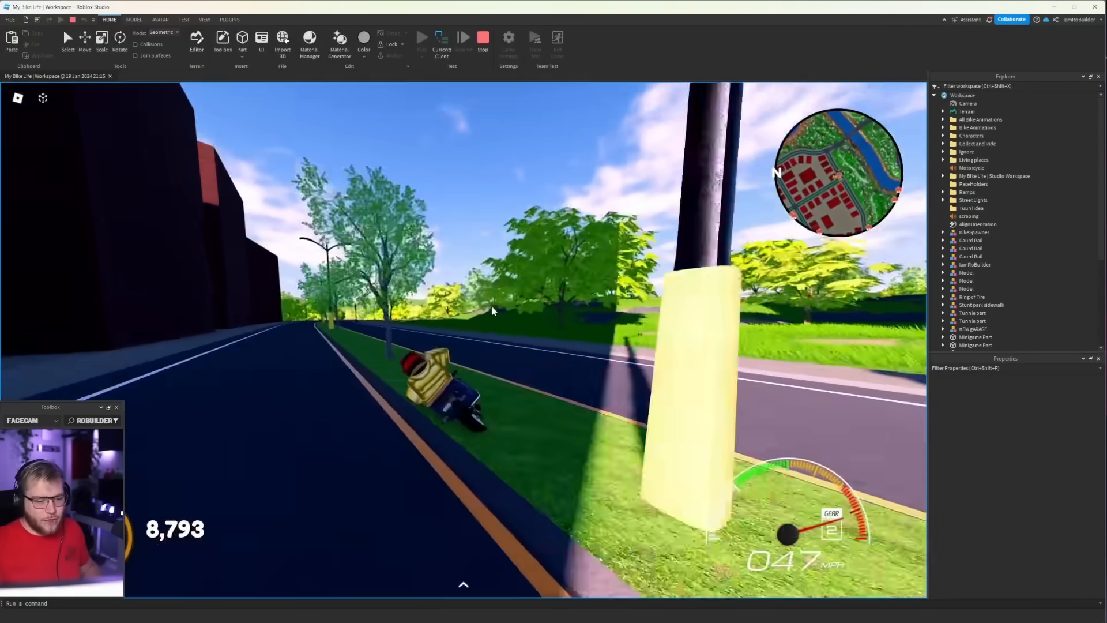
key("w")
key("a")
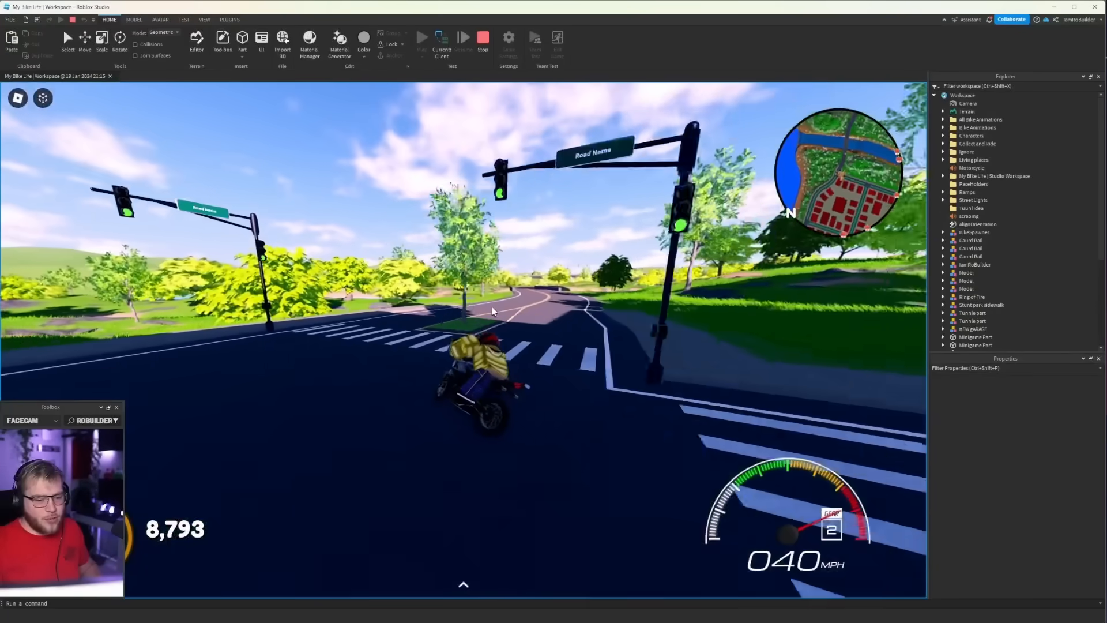
Step: Ride through the traffic-light intersection and wheelie across the river bridge out of the city
key("d")
key("w")
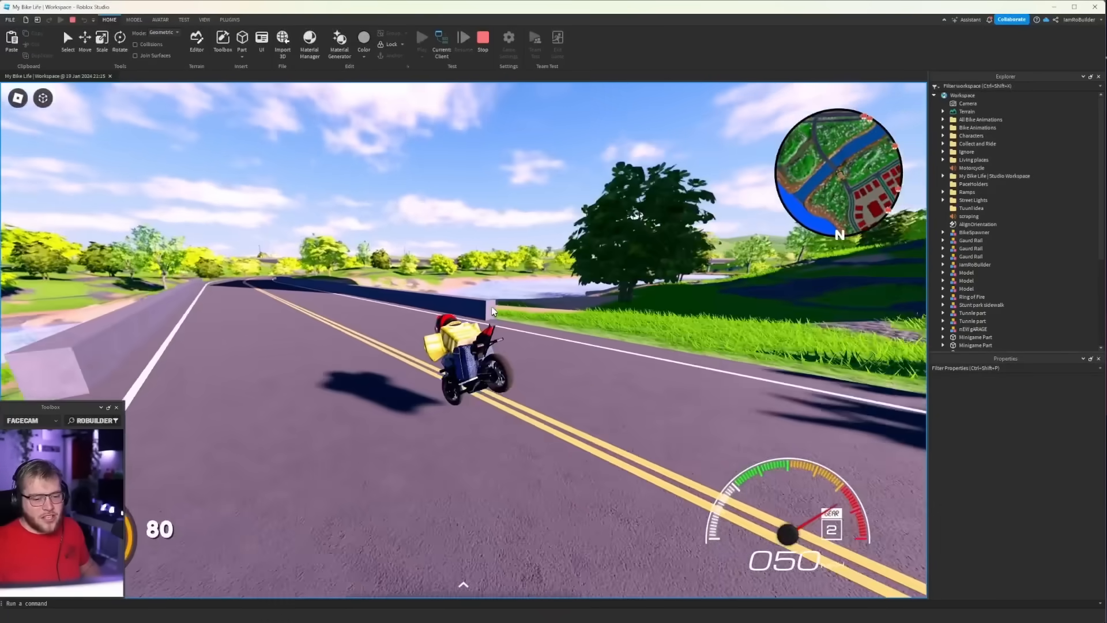
key("d")
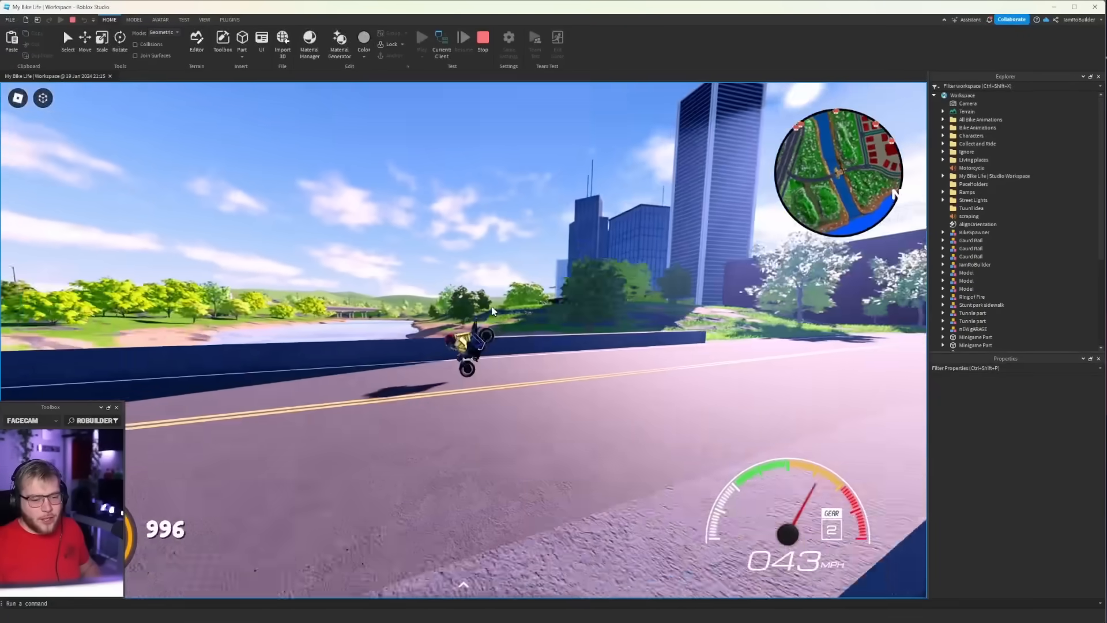
key("w")
key("a")
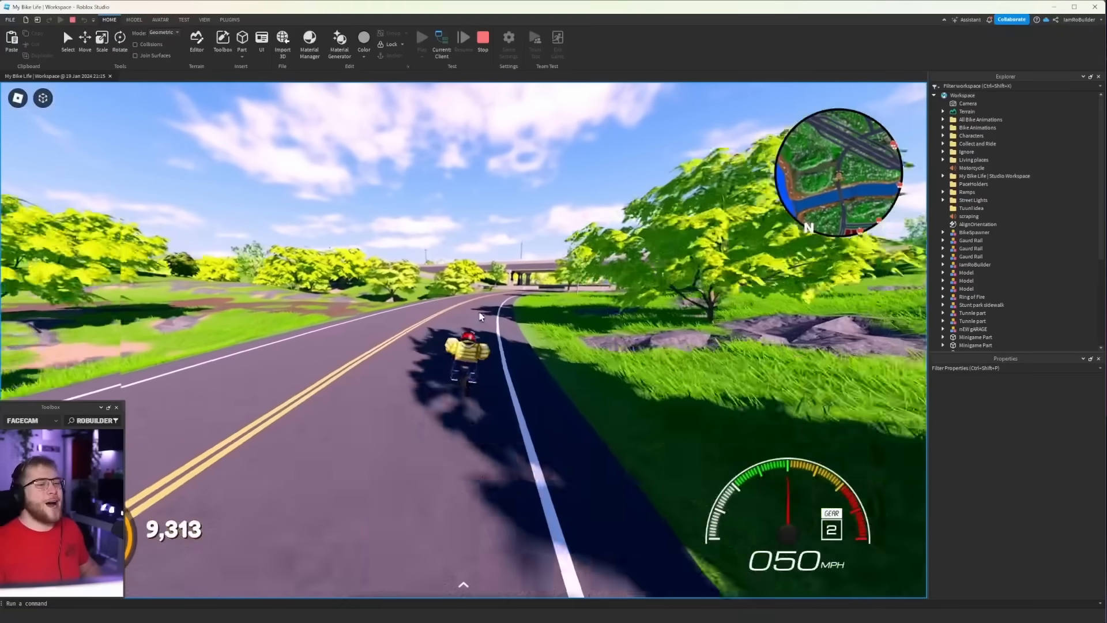
Step: Follow the curving country road beyond the bridge and ride under the highway overpass
key("d")
key("w")
key("a")
key("d")
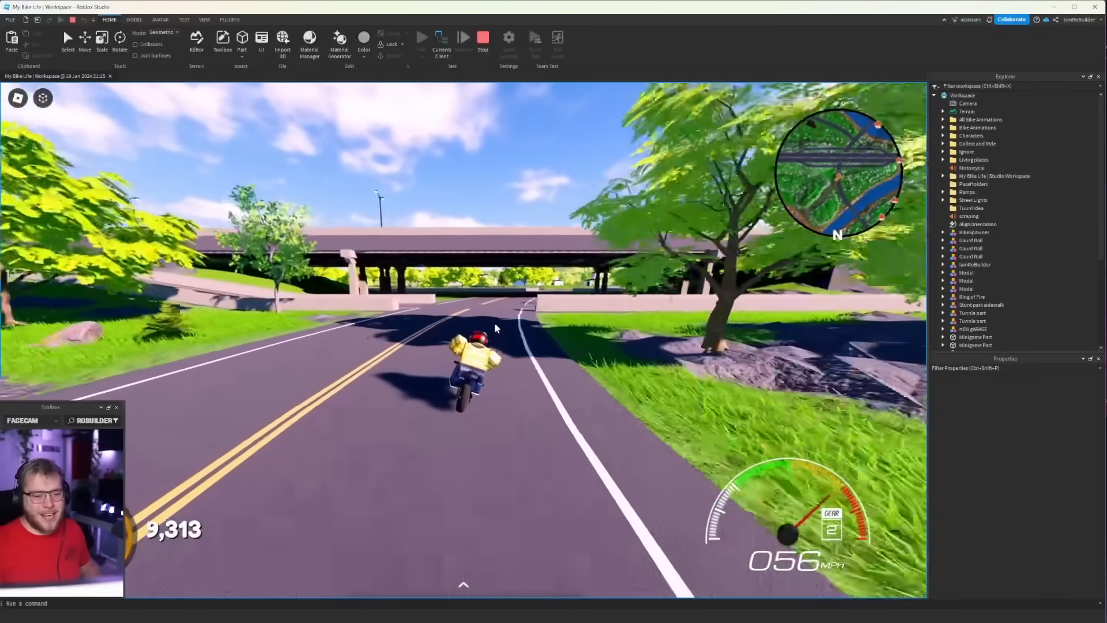
key("w")
key("a")
key("d")
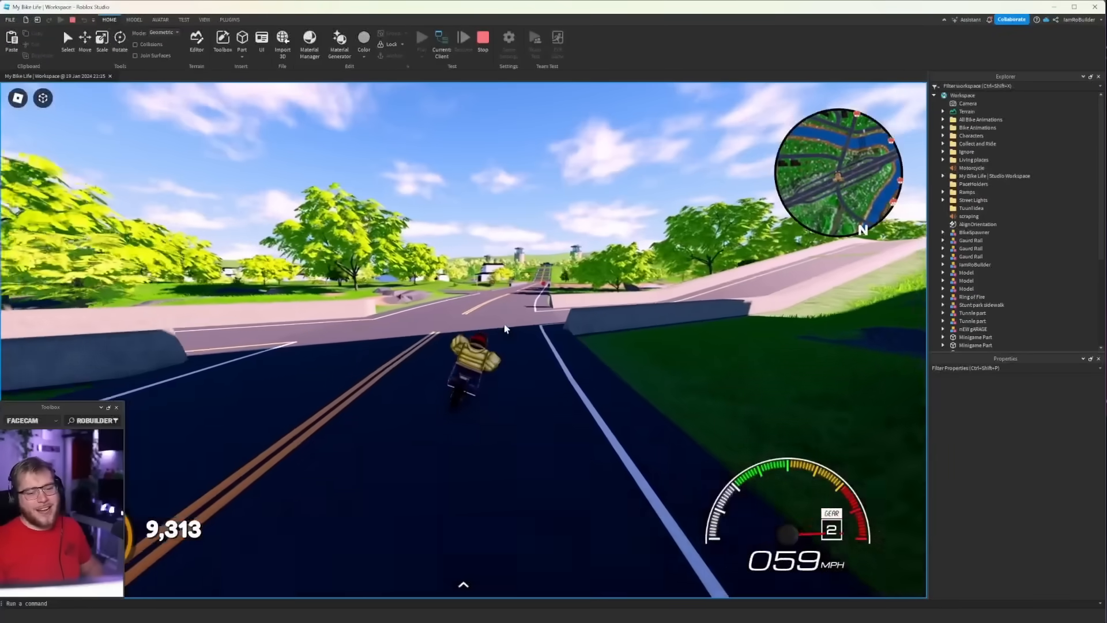
Step: Cross the next river bridge and continue straight past the stop signs up the hill
key("w")
key("a")
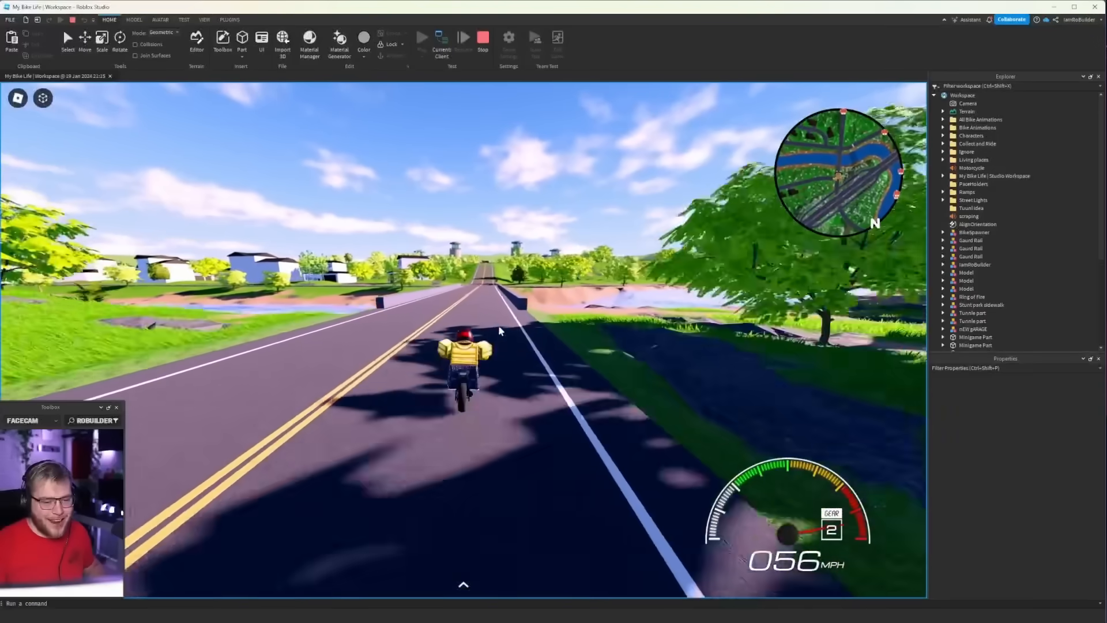
key("w")
key("d")
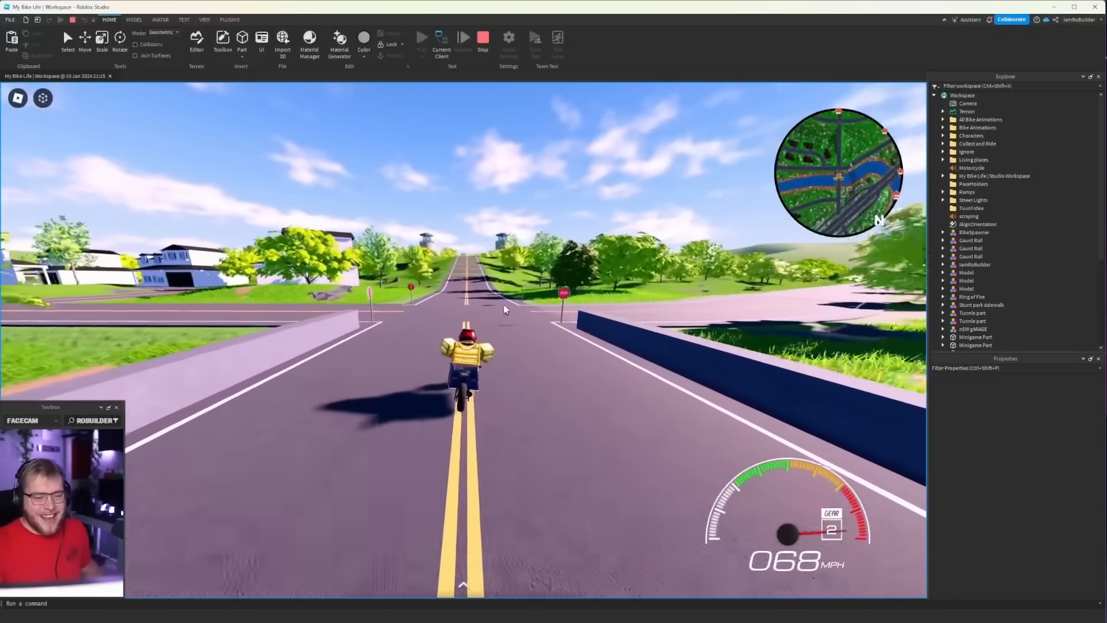
key("w")
key("d")
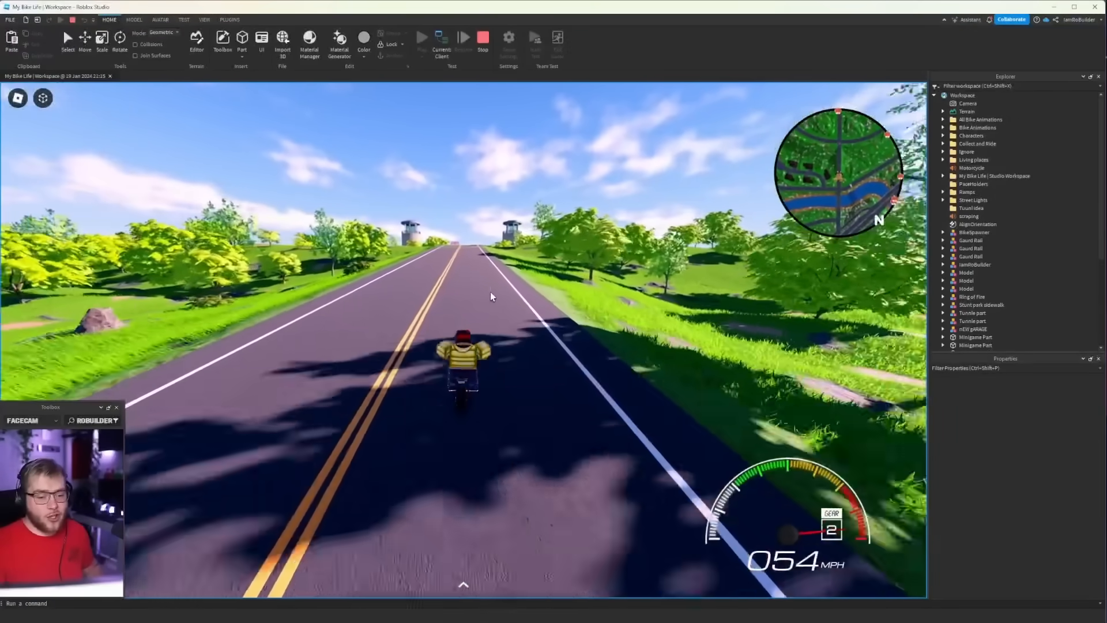
Step: Ride along the straight road between the watchtowers to the prison entrance
key("w")
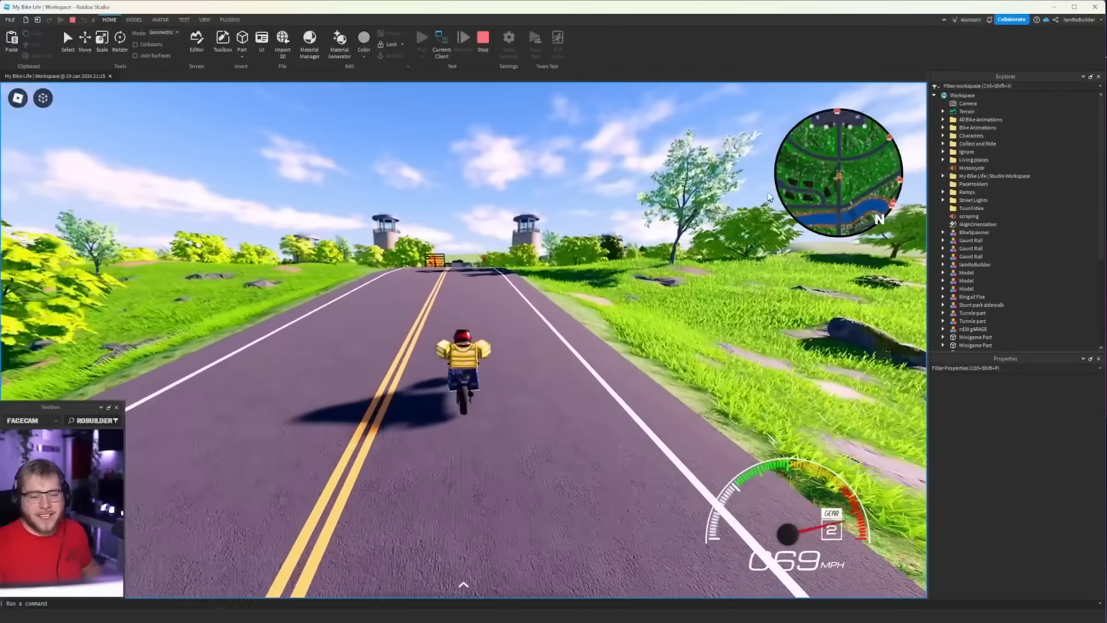
key("w")
key("a")
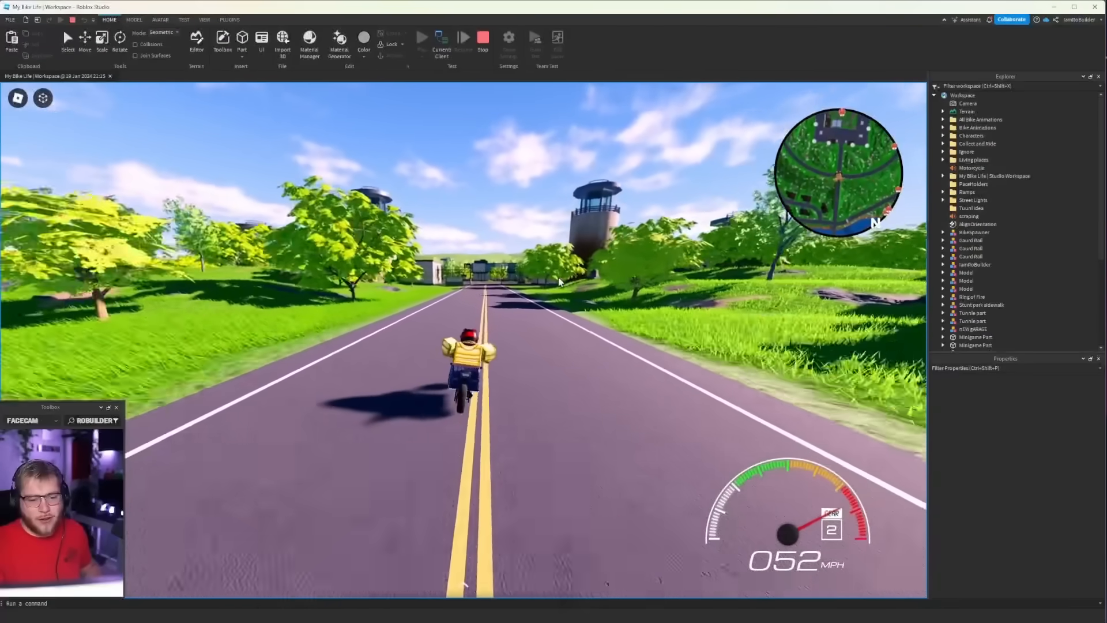
key("w")
key("d")
key("a")
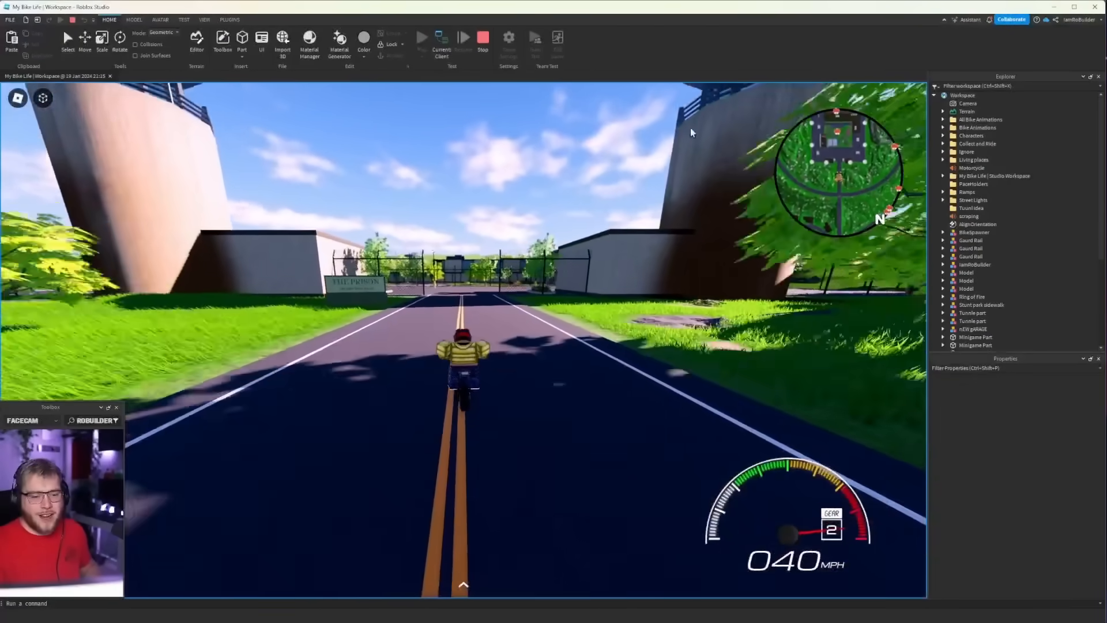
Step: Ride through the prison parking lot and around the fenced yard past the watchtowers to the side exit
key("w")
key("a")
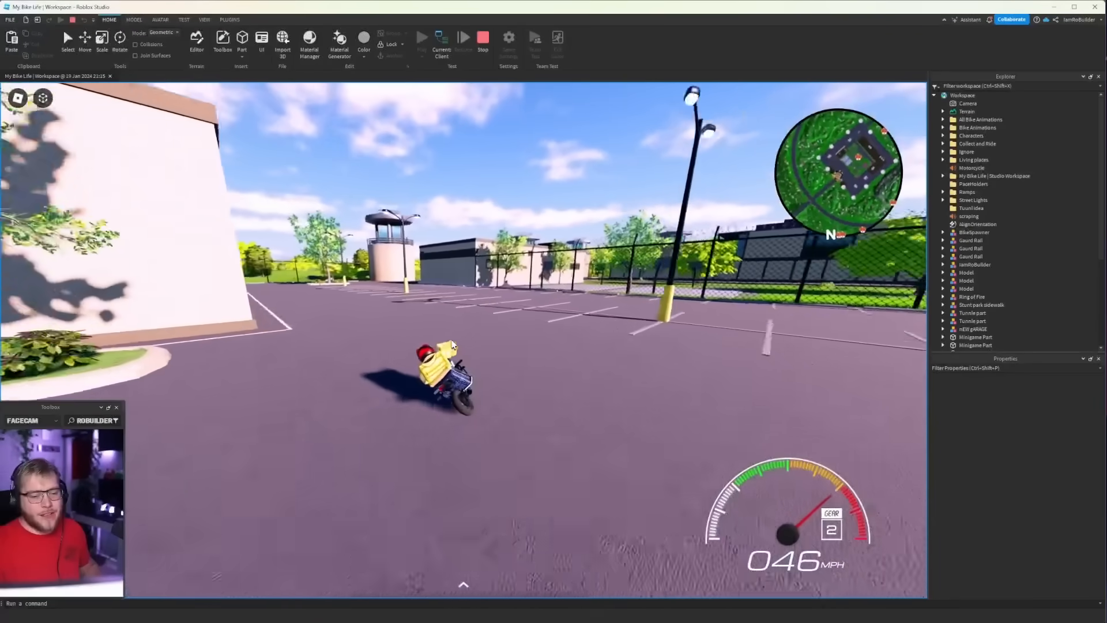
key("w")
key("a")
key("d")
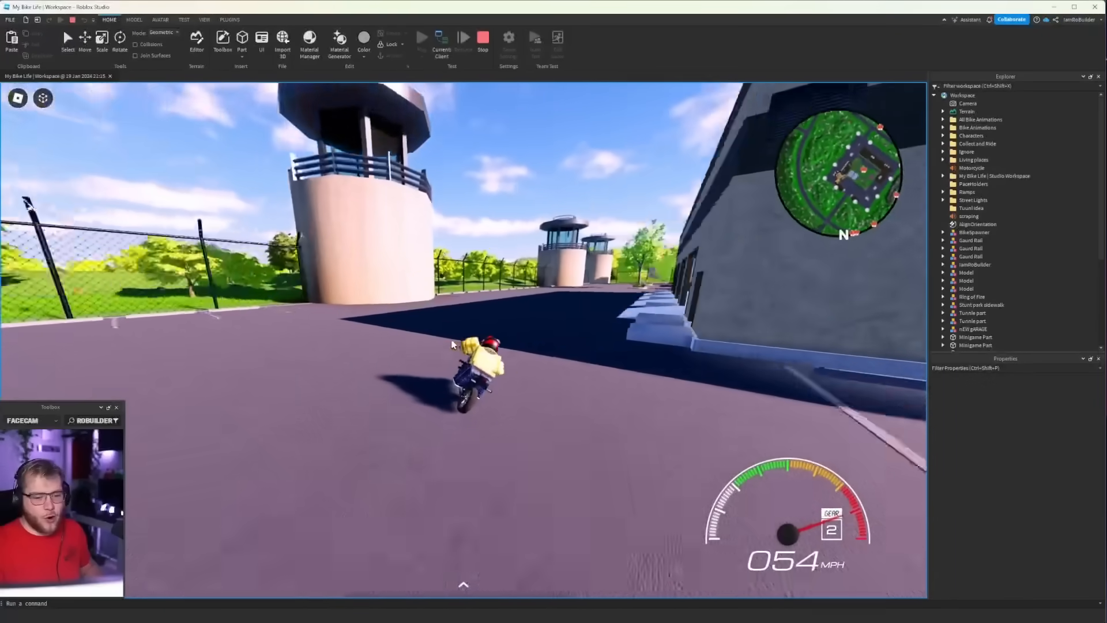
key("w")
key("a")
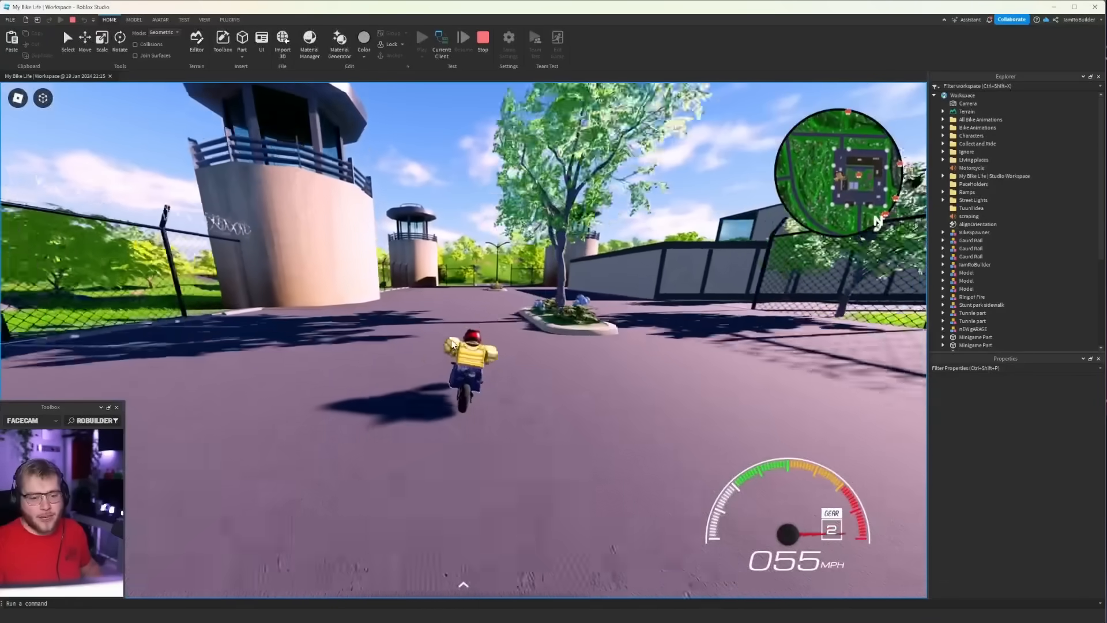
key("w")
key("a")
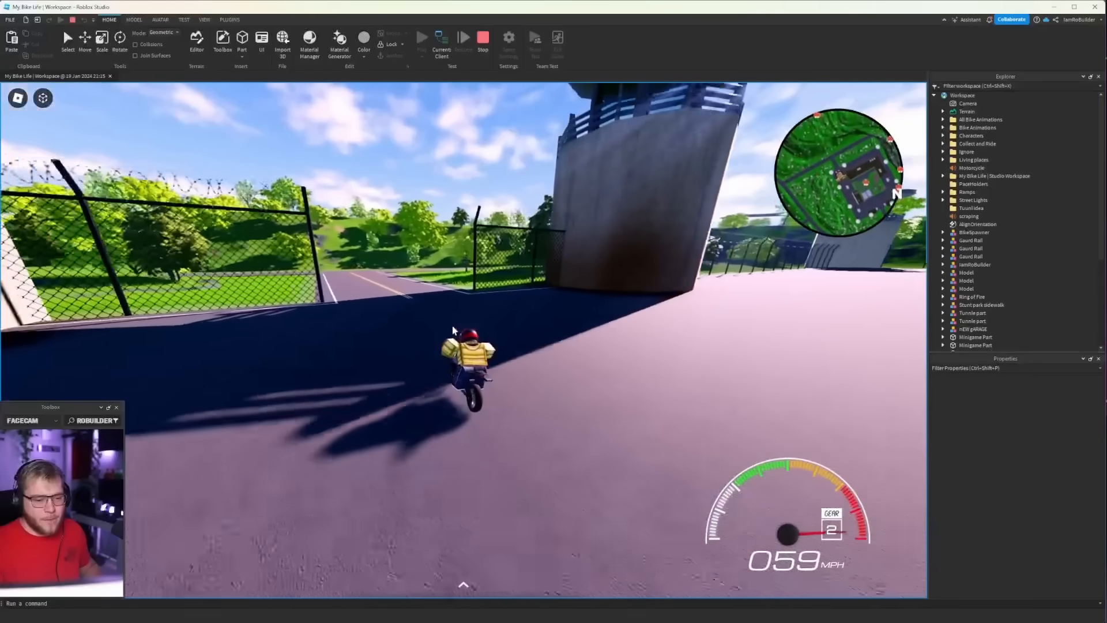
Step: Leave the prison grounds and ride along the road toward the first tunnel in the hillside
key("w")
key("d")
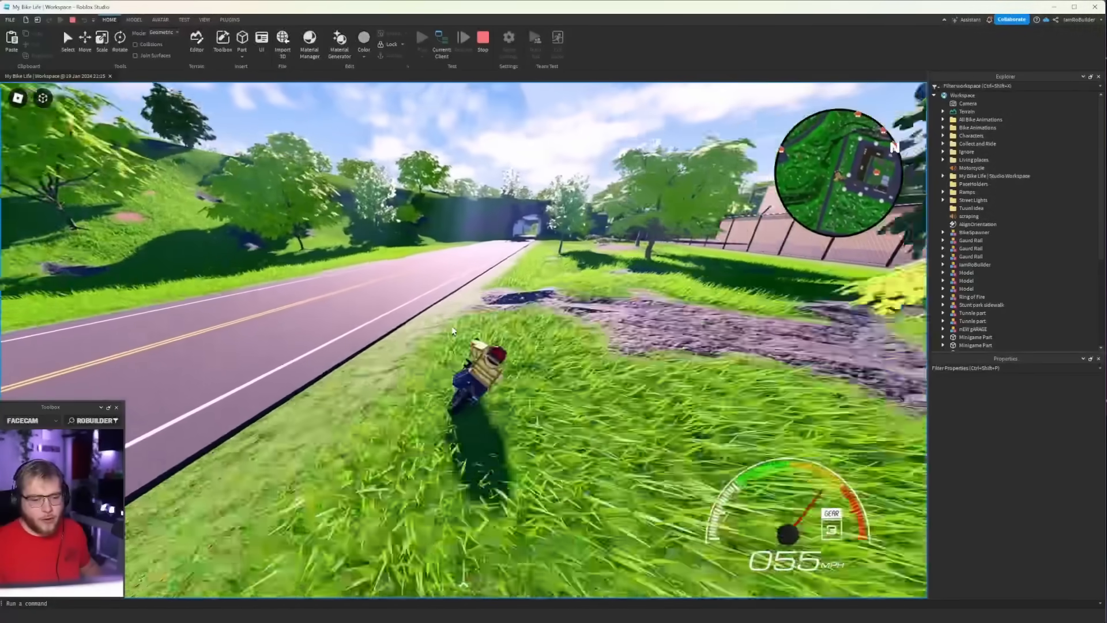
key("w")
key("a")
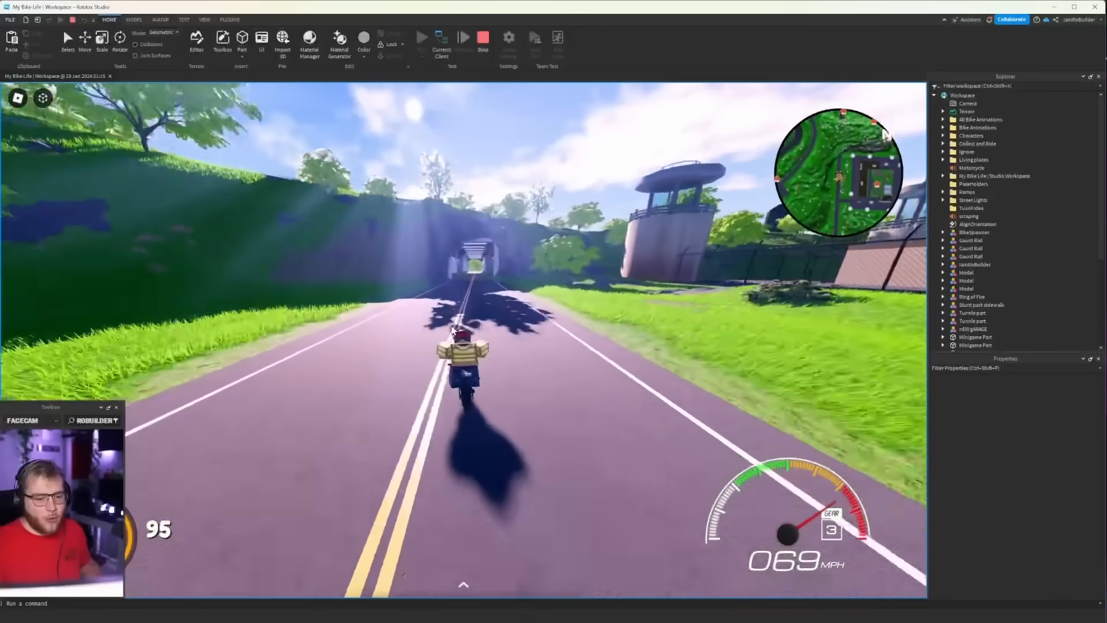
Step: Wheelie through the first tunnel with guard rails and out onto the road junction beyond it
key("w")
key("d")
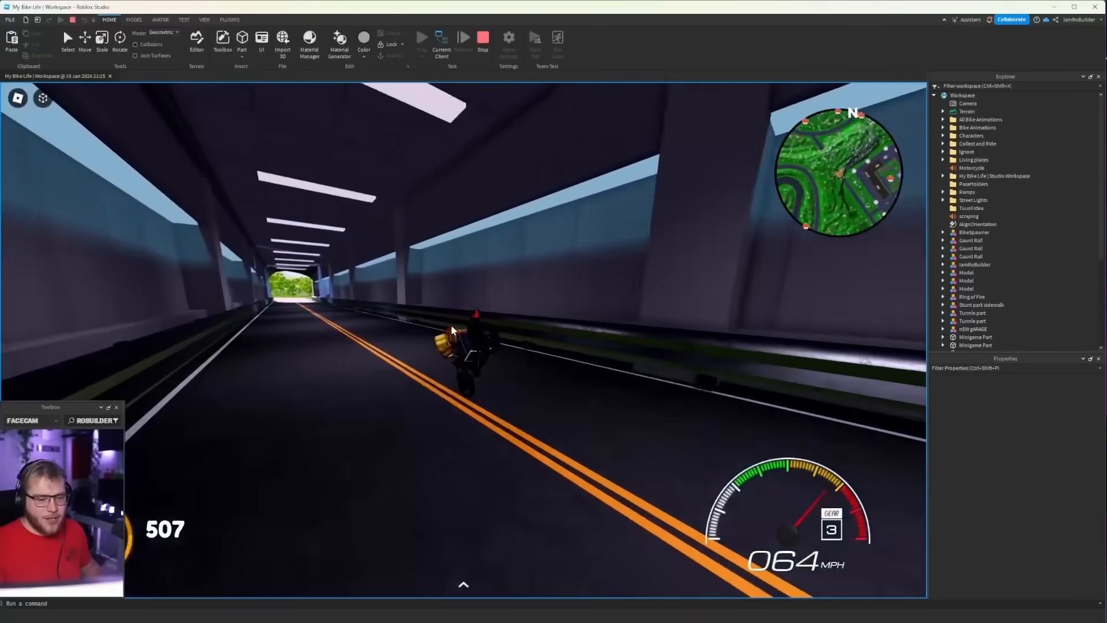
key("w")
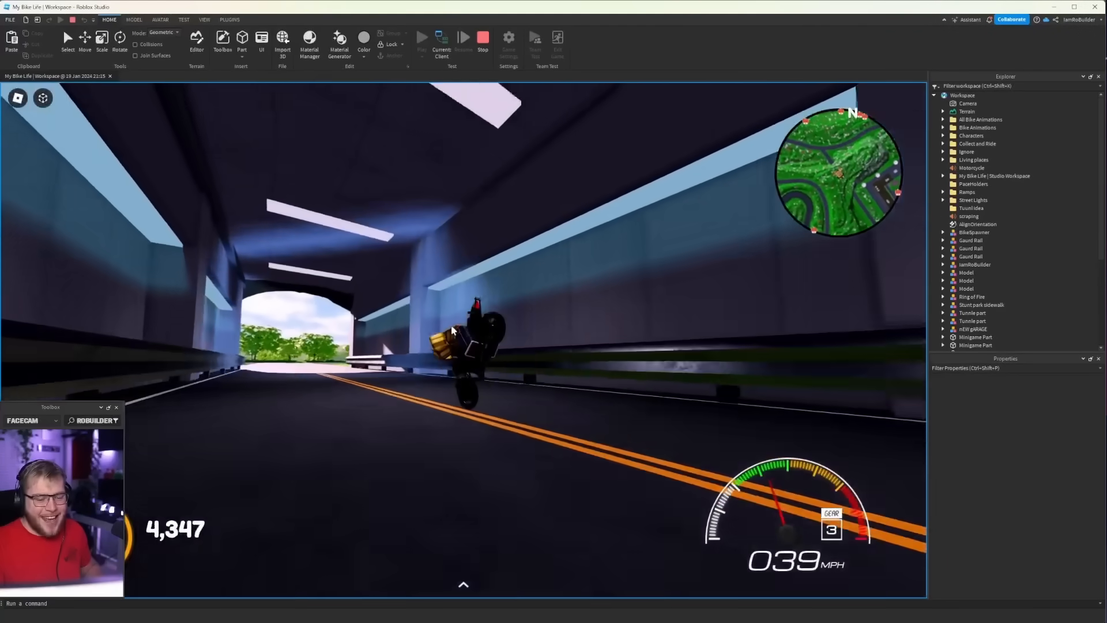
key("w")
key("a")
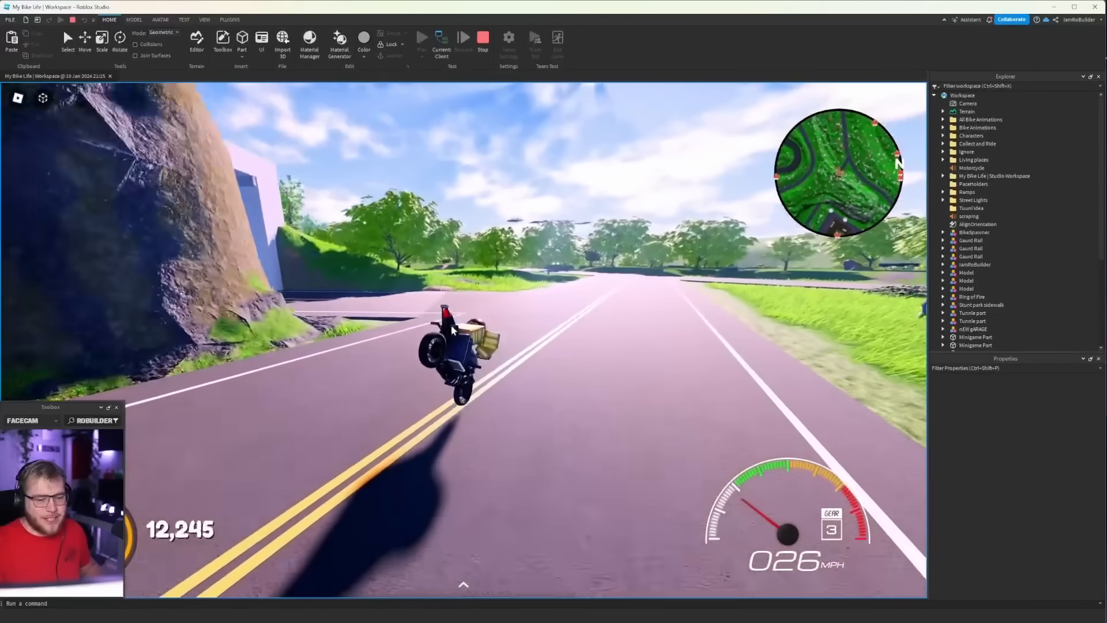
Step: Turn at the junction into the second, longer tunnel and test riding through it at speed
key("a")
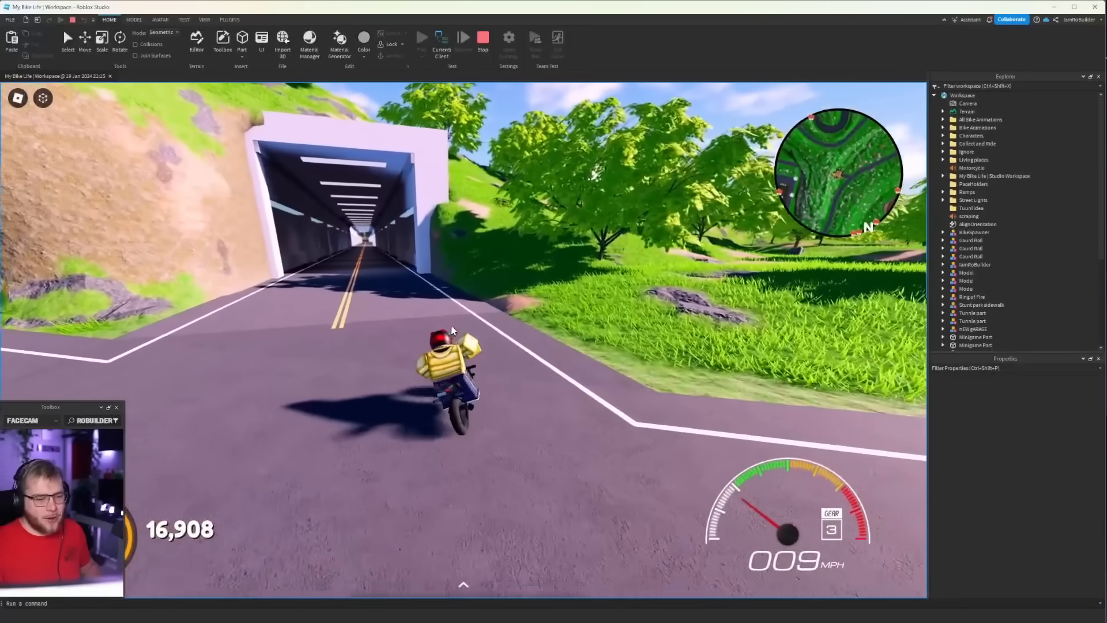
key("w")
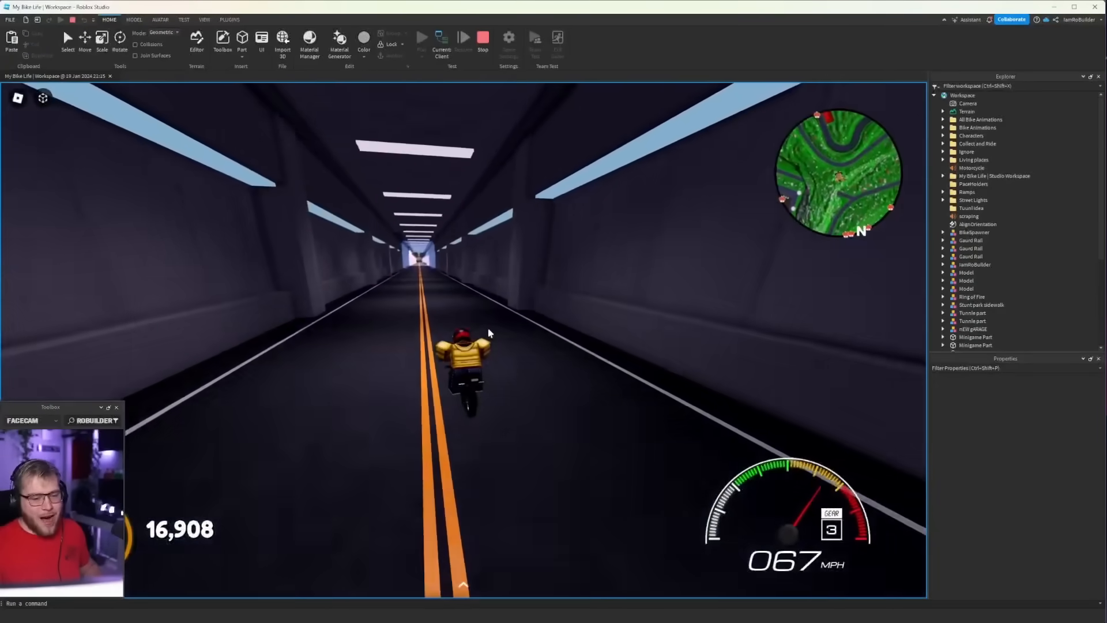
key("w")
key("d")
key("a")
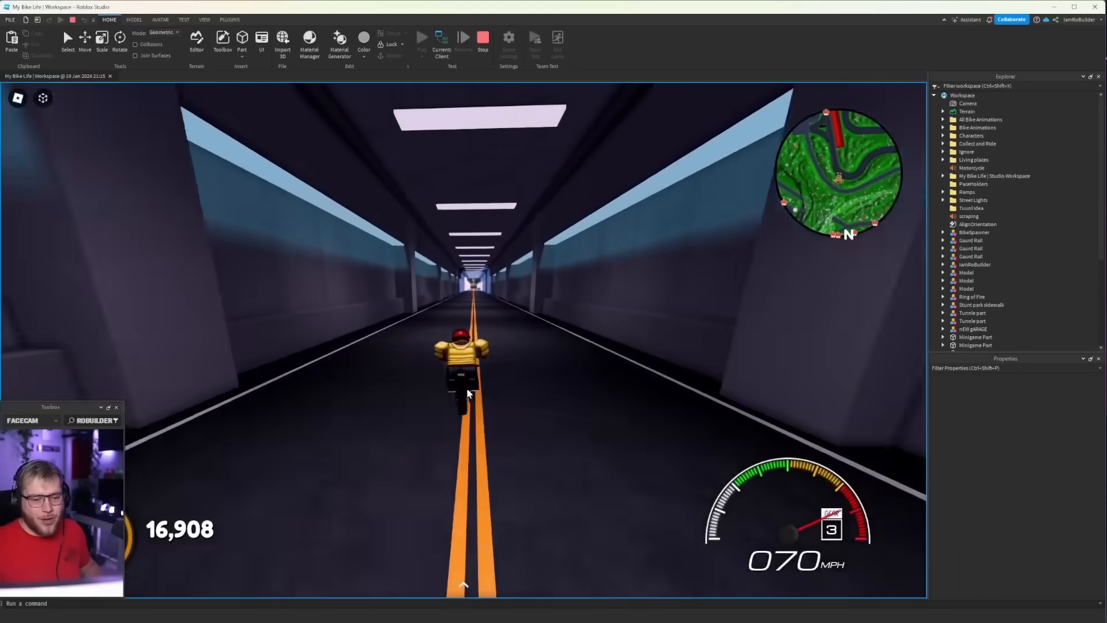
key("d")
key("a")
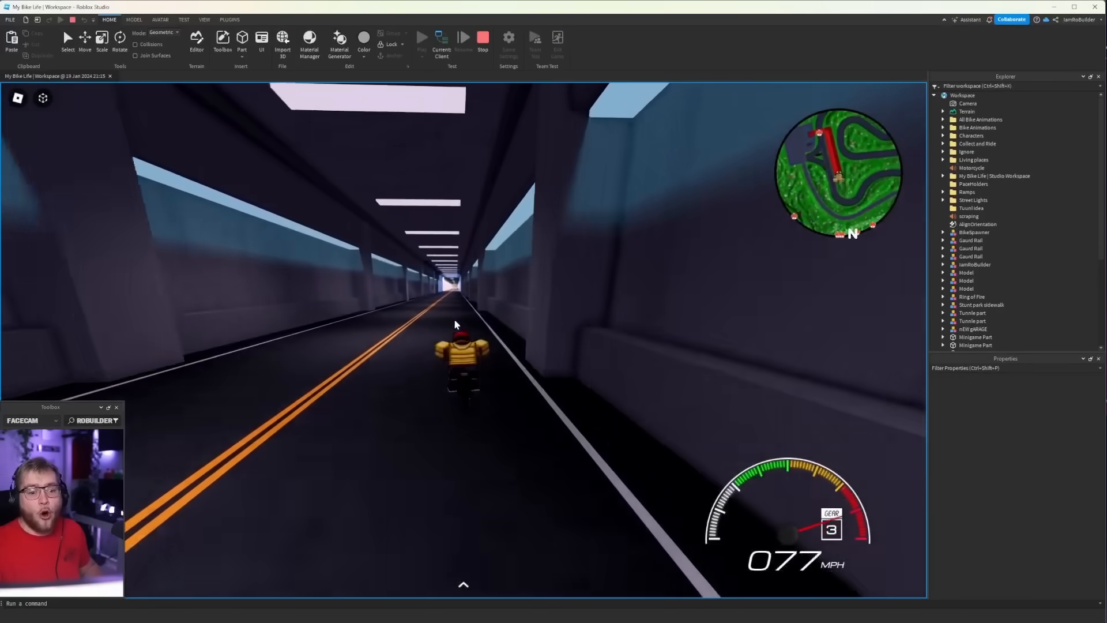
Step: Test wheelies and tail scraping along the second tunnel's roadway, ending back on both wheels
key("shift")
key("a")
key("d")
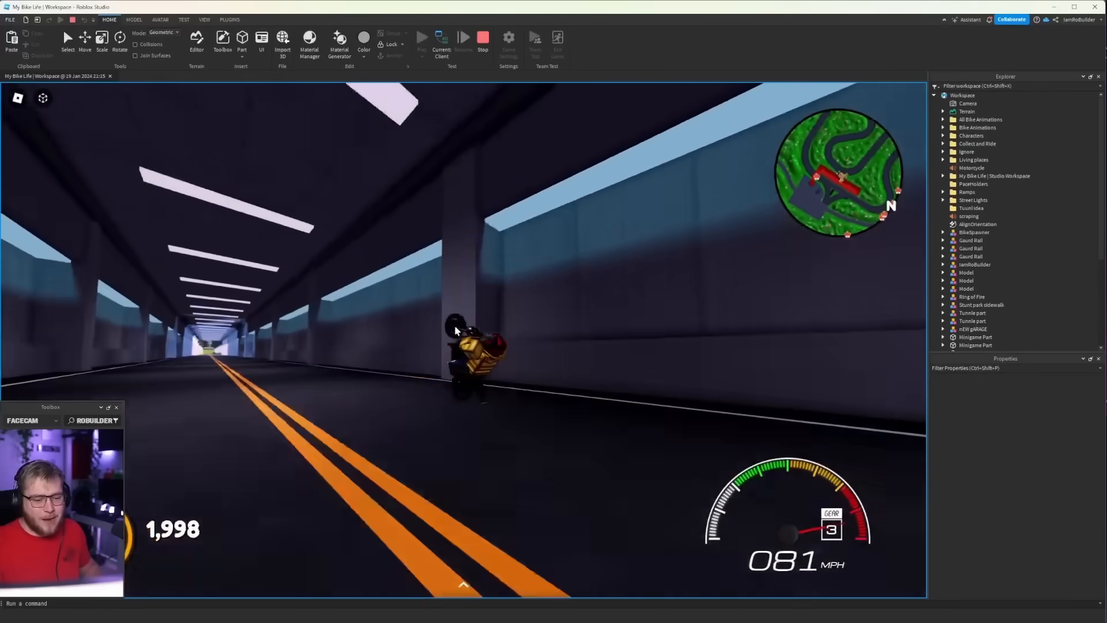
key("a")
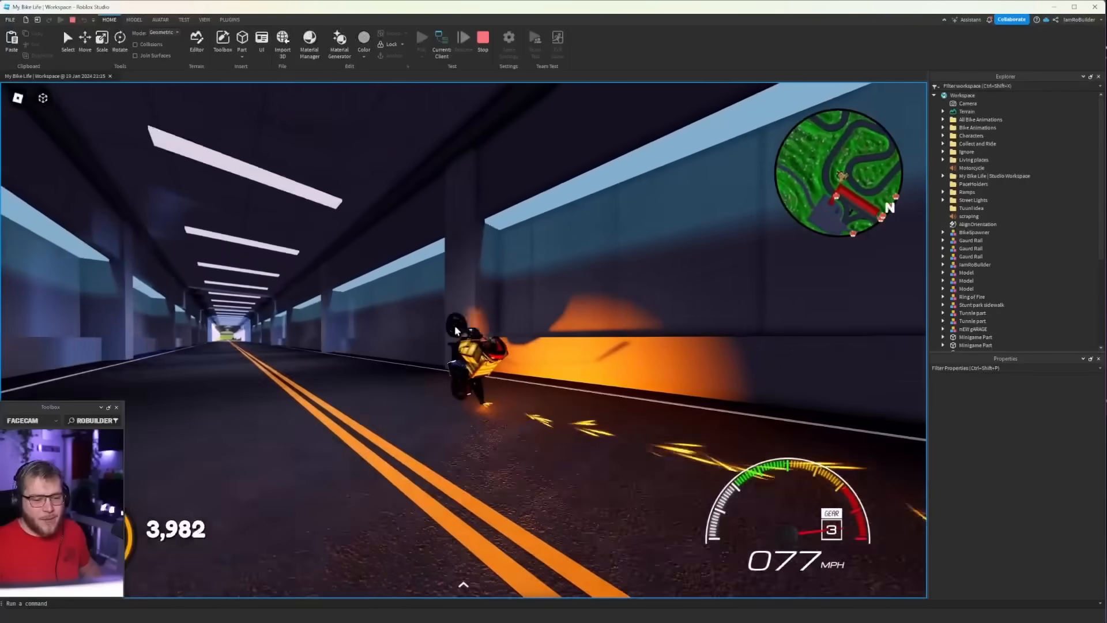
key("a")
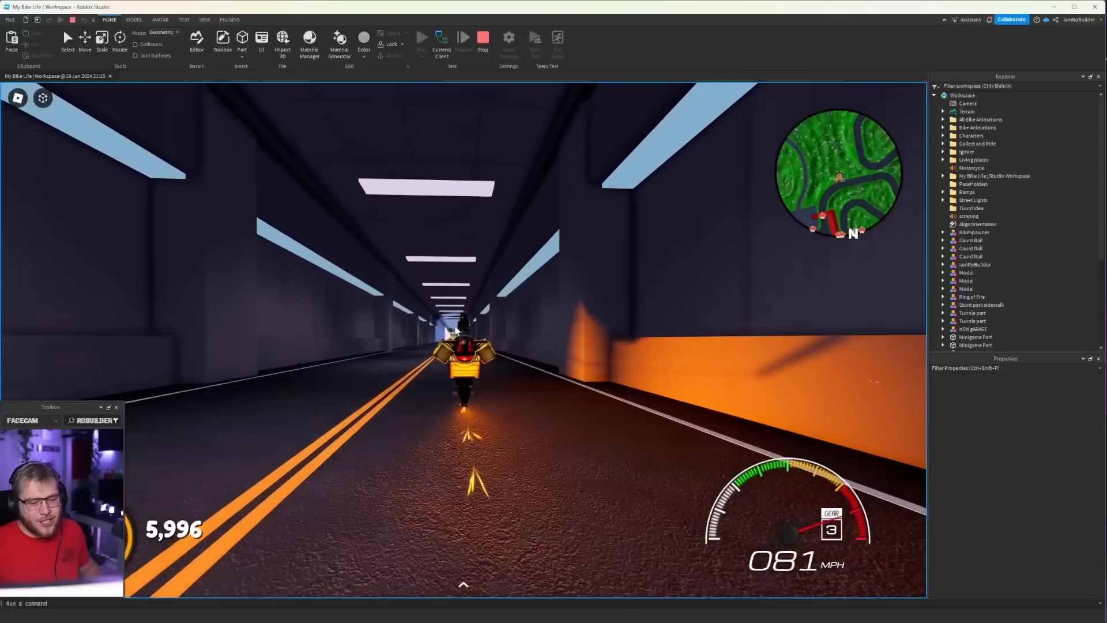
key("w")
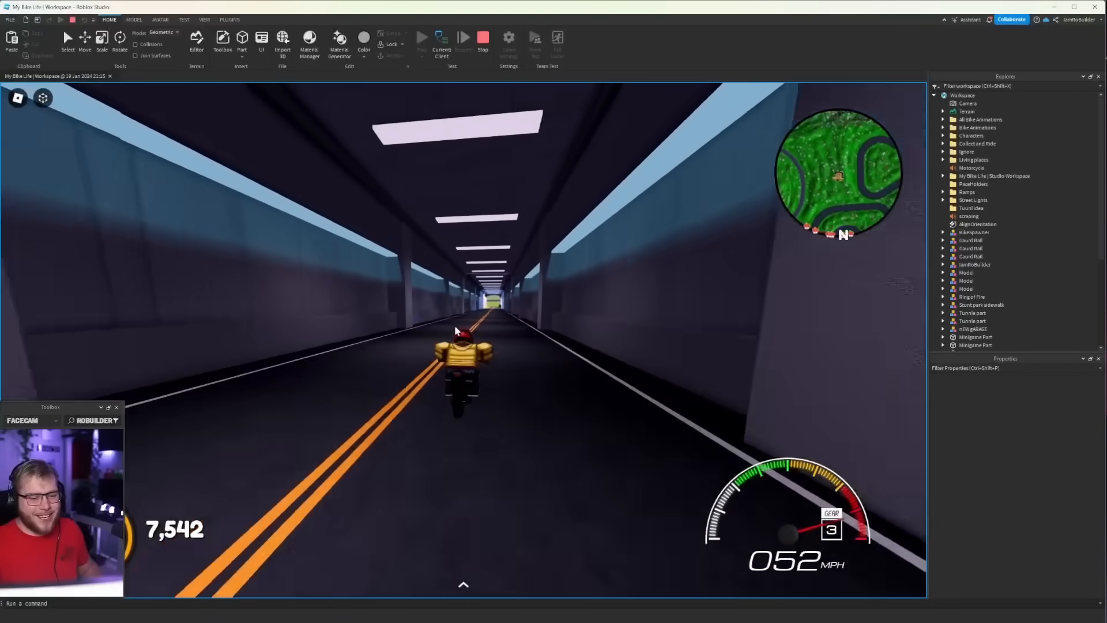
Step: Ride through the rest of the second tunnel and along the grassy road near the coast
key("d")
key("w")
key("d")
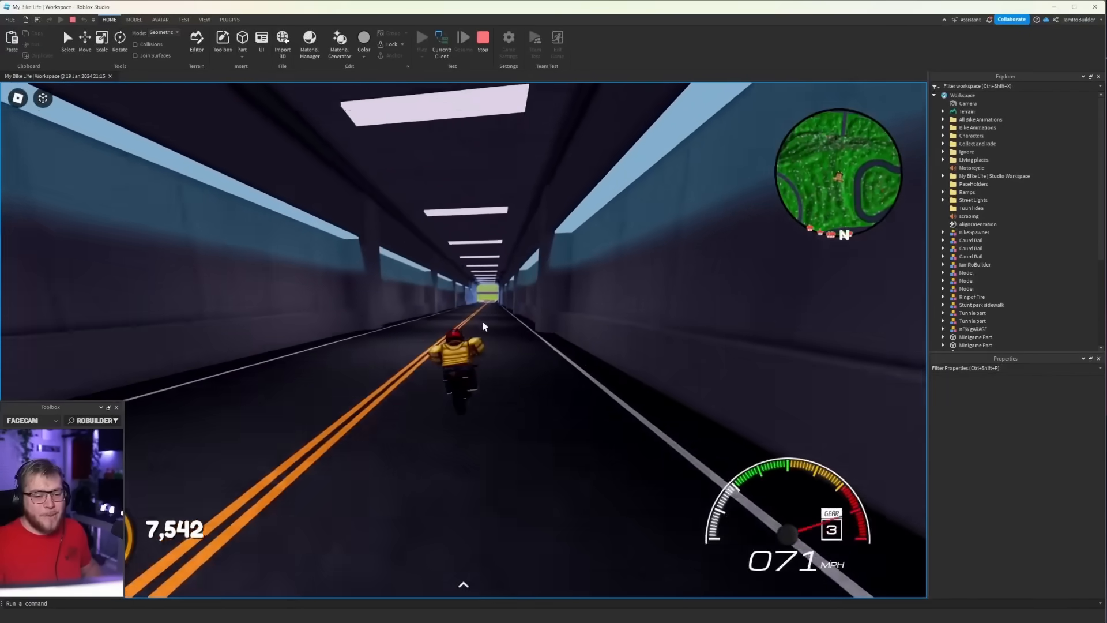
key("w")
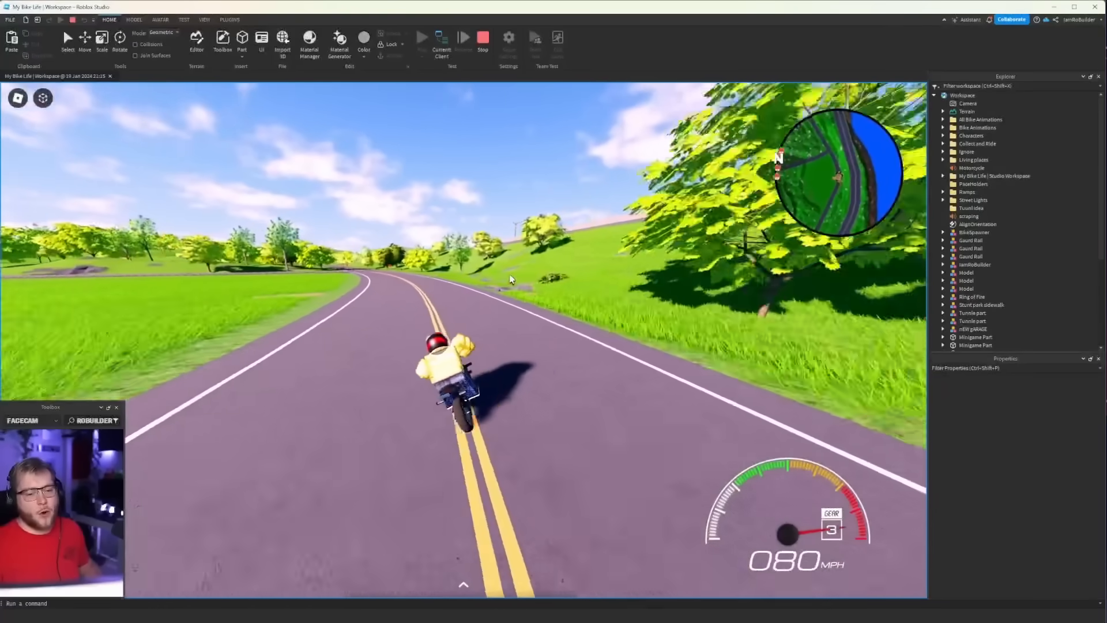
key("w")
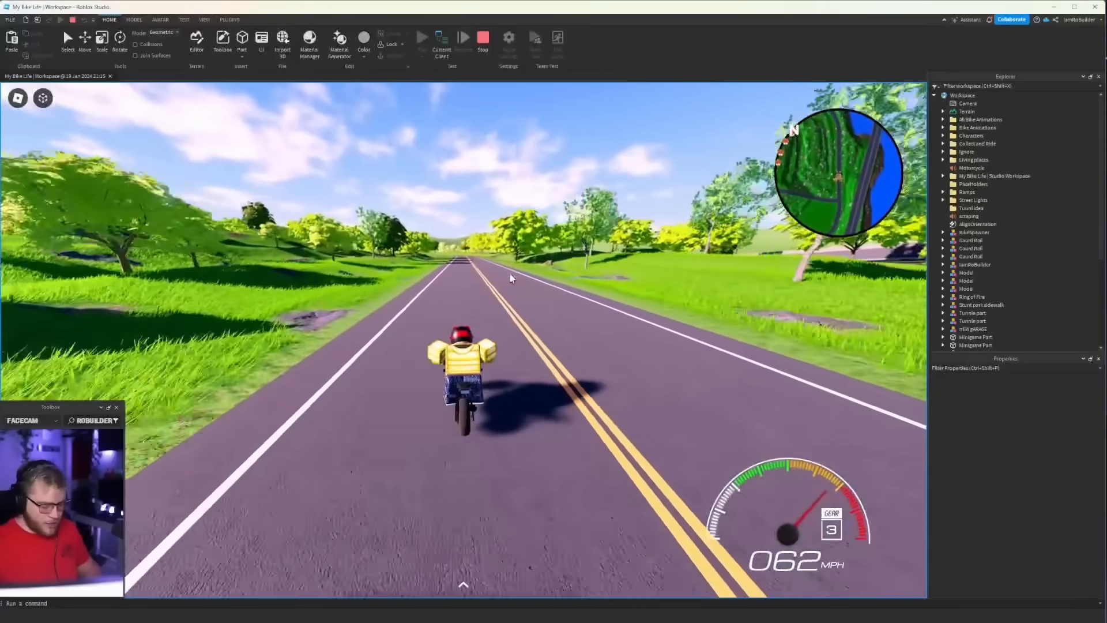
Step: View the full island map to check the bike's location, and return to the ride
key("m")
scroll(447, 362, "down", 2)
key("m")
key("m")
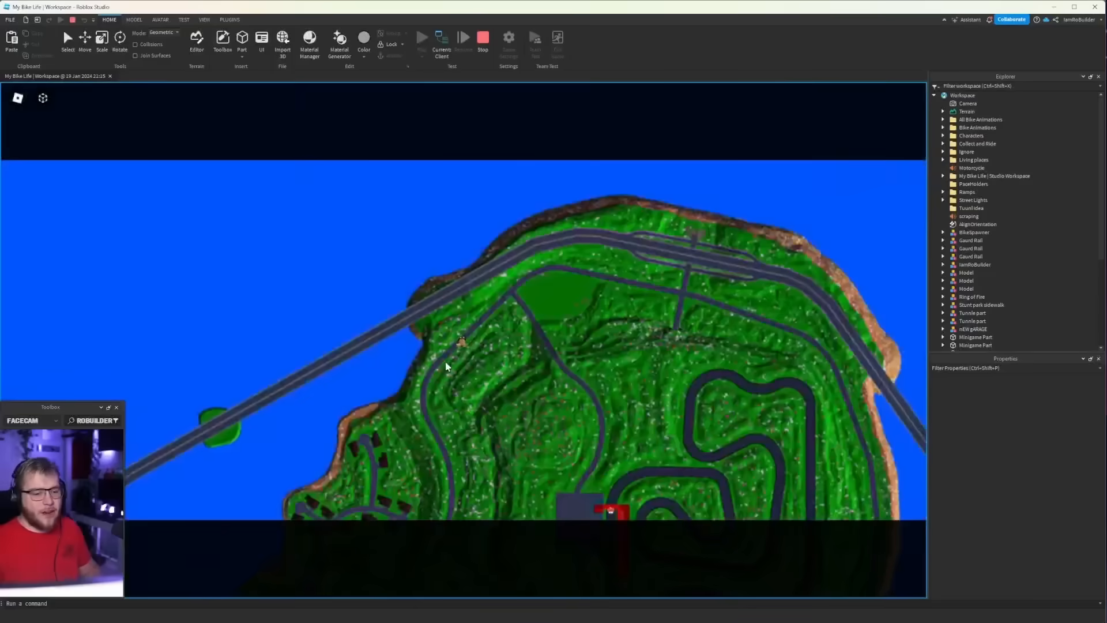
key("m")
Step: Test riding along the winding coastal road at speed, steering through its bends toward the inland junction
key("w")
key("w")
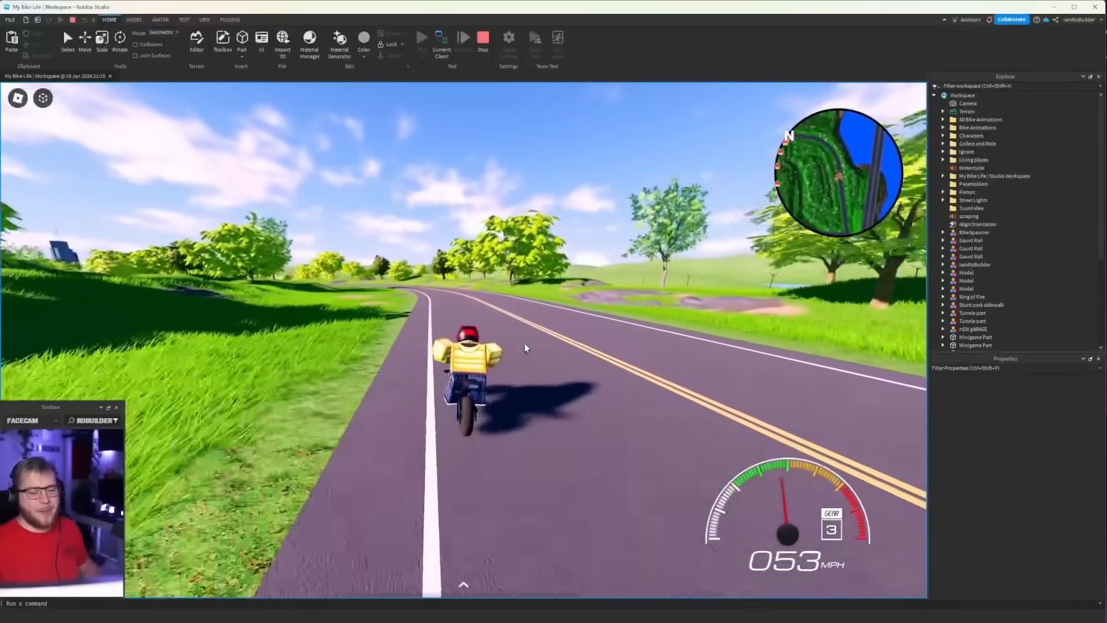
key("w")
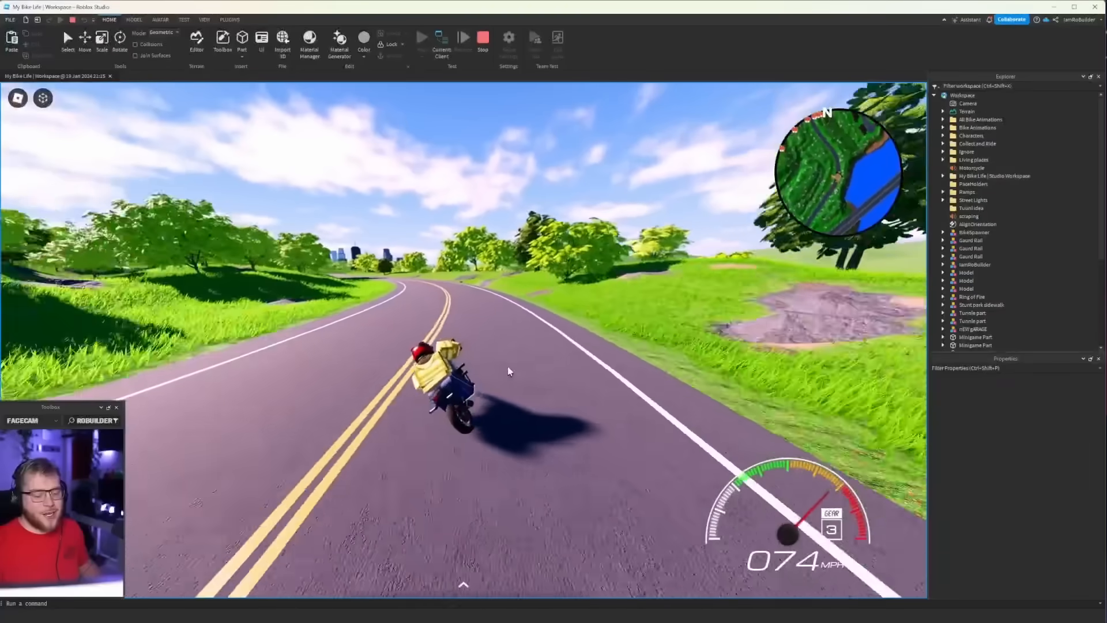
key("a")
key("w")
key("a")
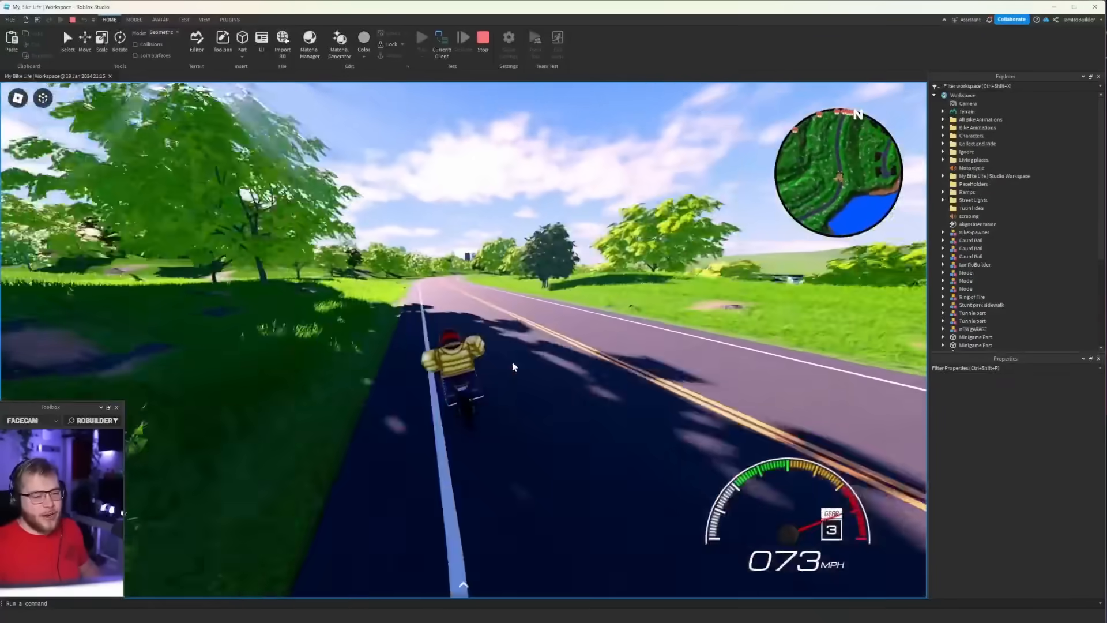
key("d")
key("w")
key("d")
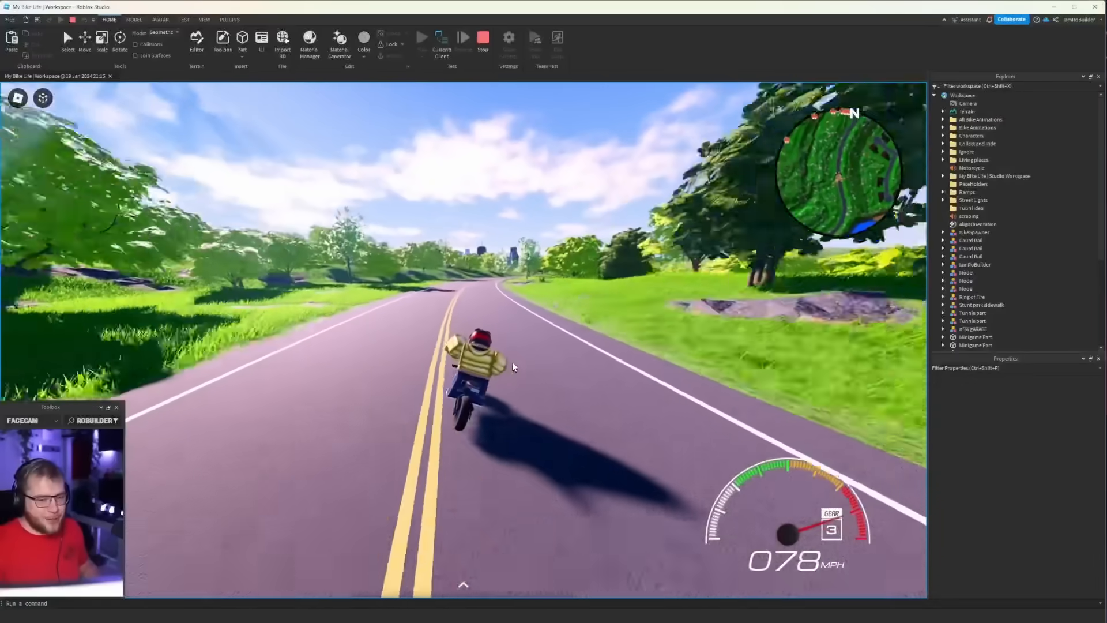
key("a")
key("w")
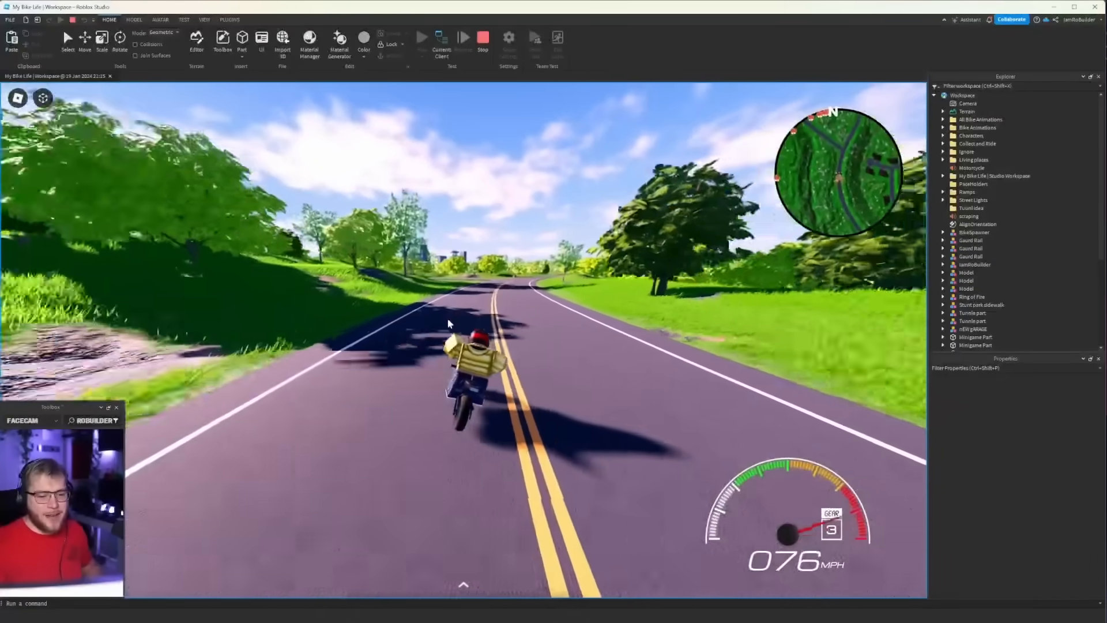
Step: Ride past the side-road junctions and follow the long curving road toward the city skyline
key("d")
key("d")
key("w")
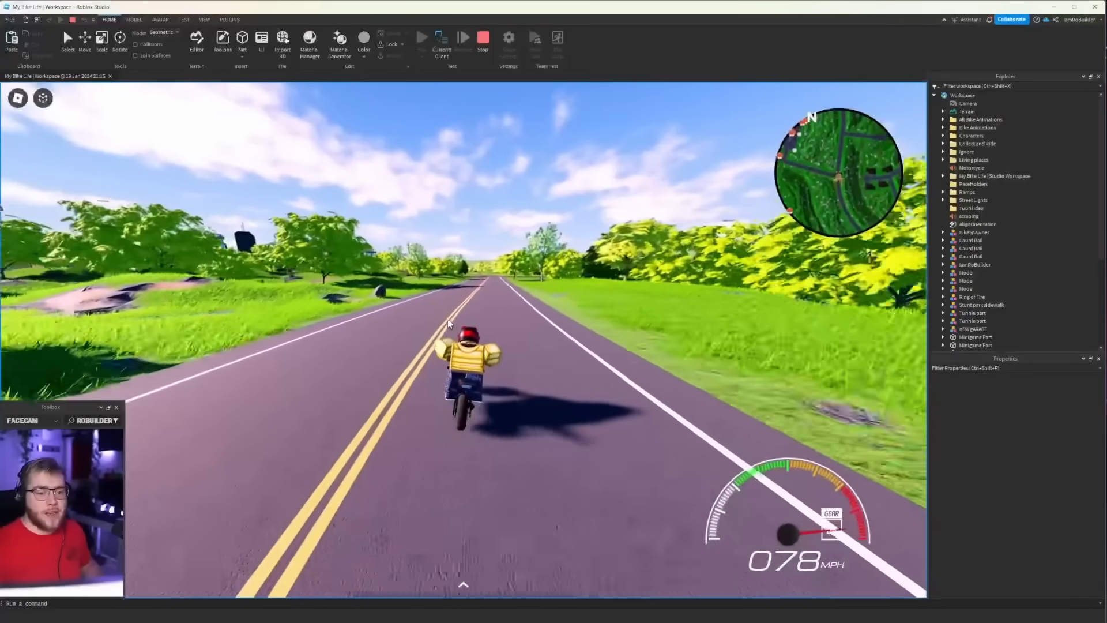
key("d")
key("w")
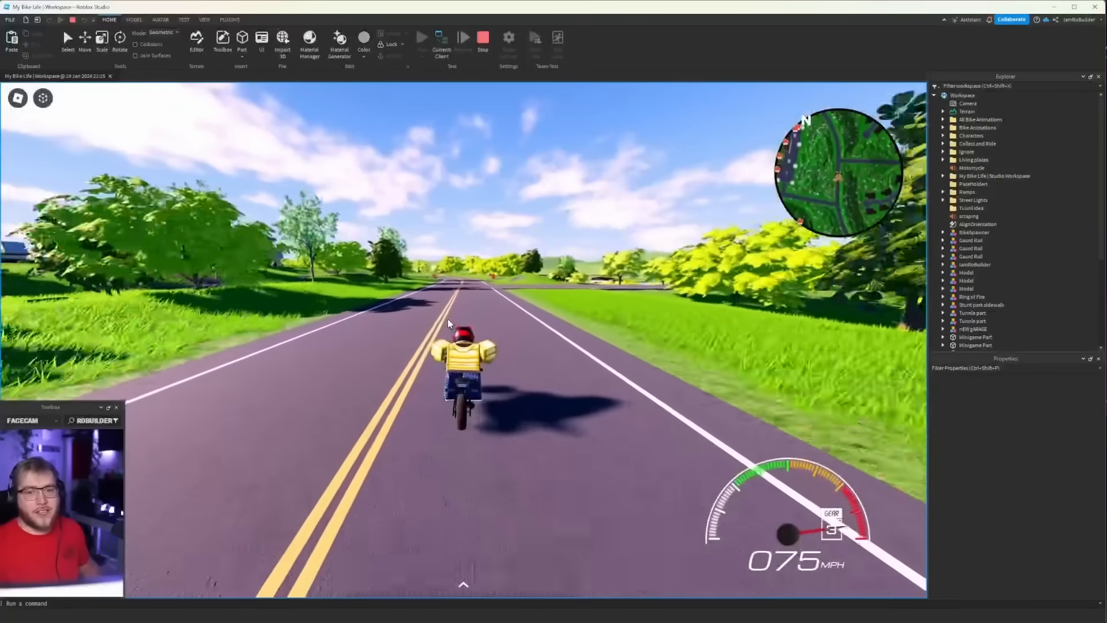
key("a")
key("a")
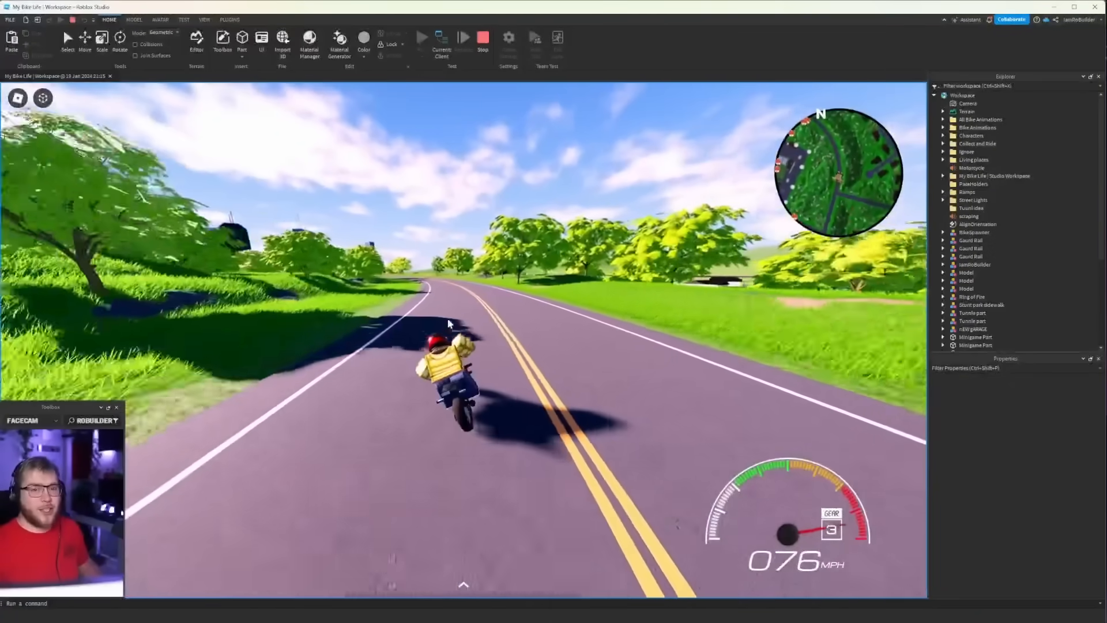
key("a")
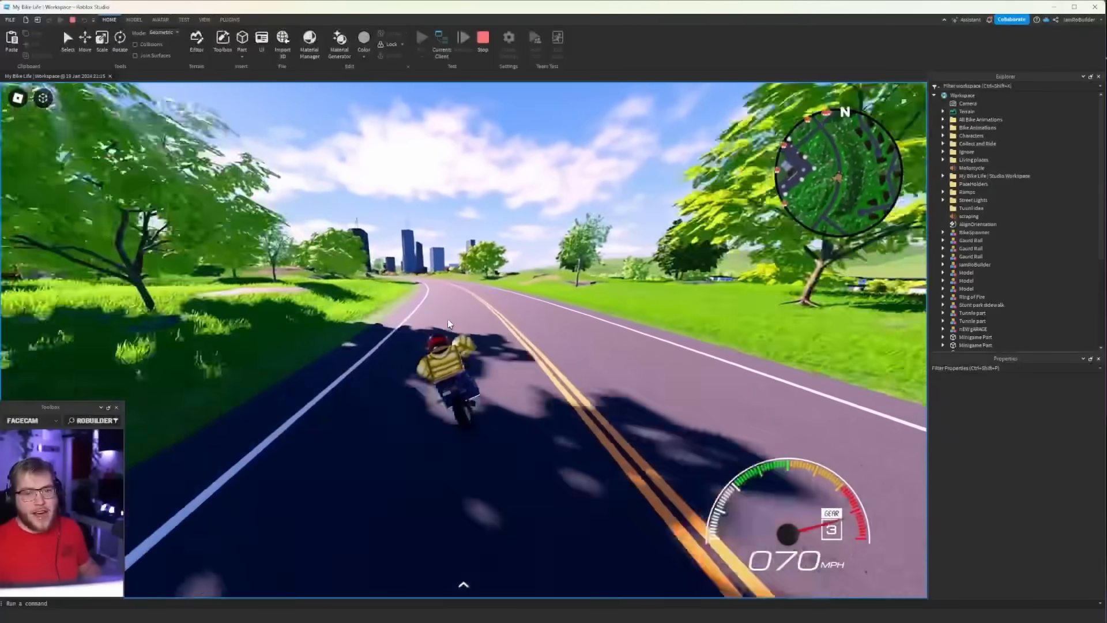
Step: Turn onto the road leading to the compound with watchtowers and ride into its parking lot
key("a")
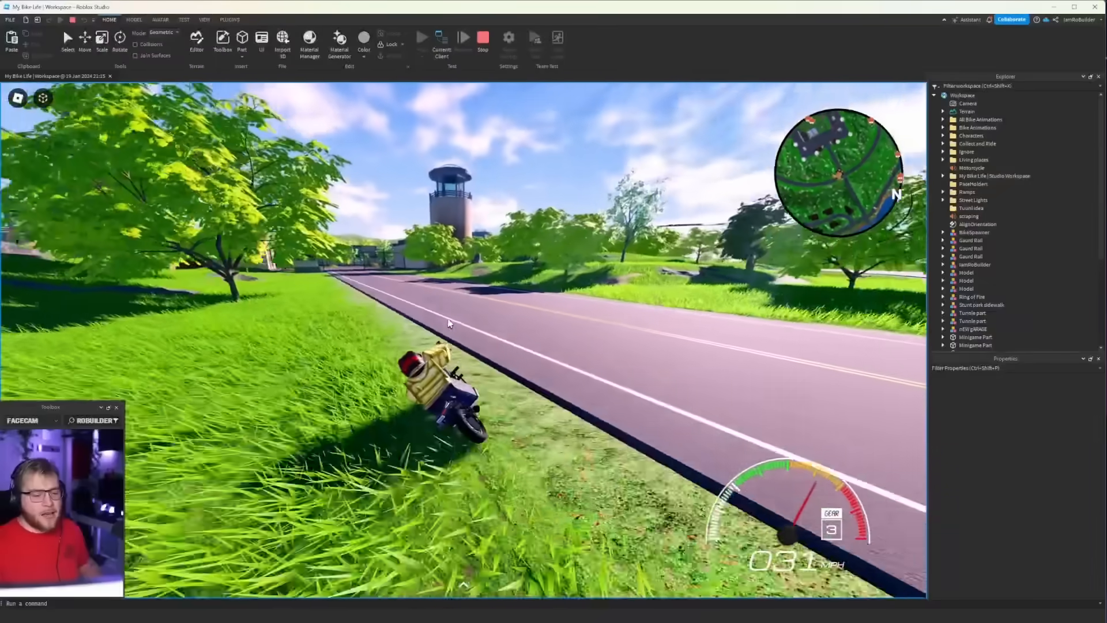
key("d")
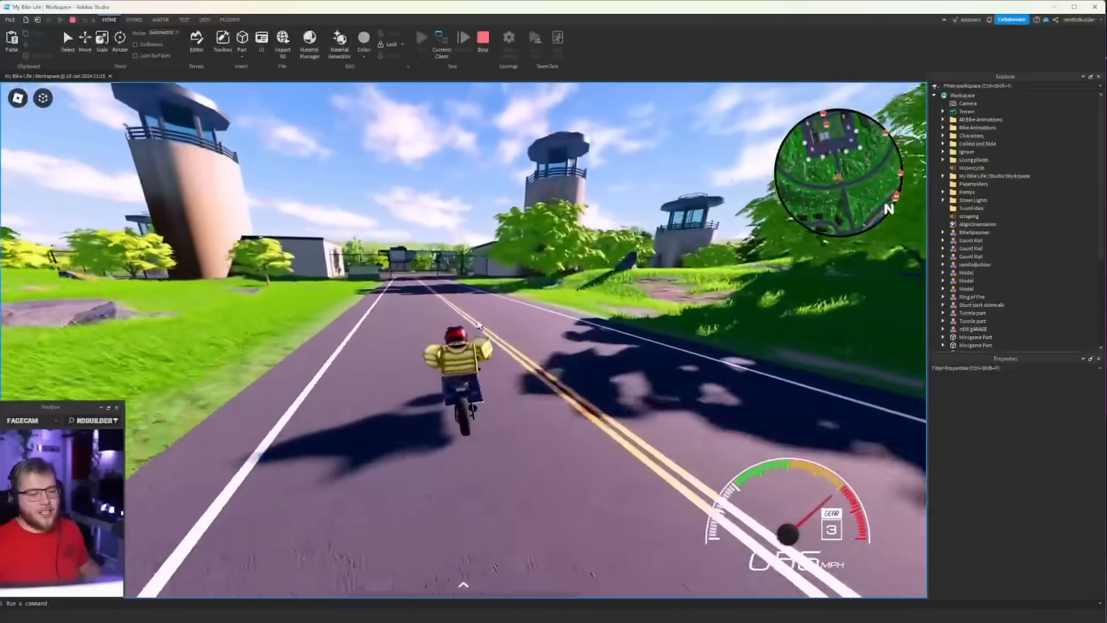
key("a")
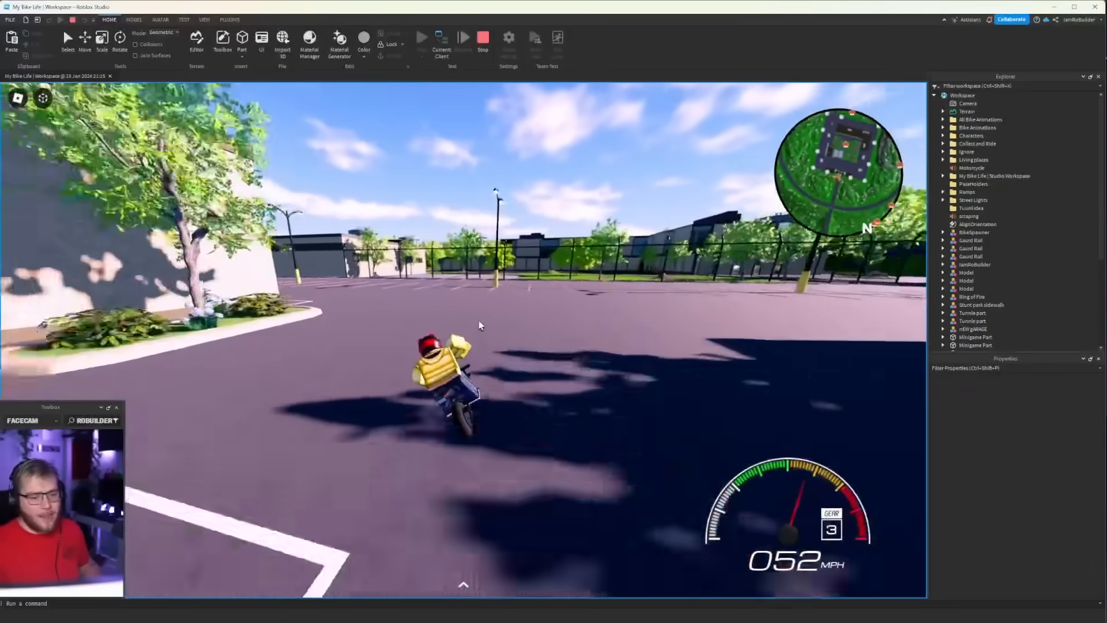
Step: Leave the compound, accelerate straight across the crossroads and test a high jump with a flip above the houses
key("a")
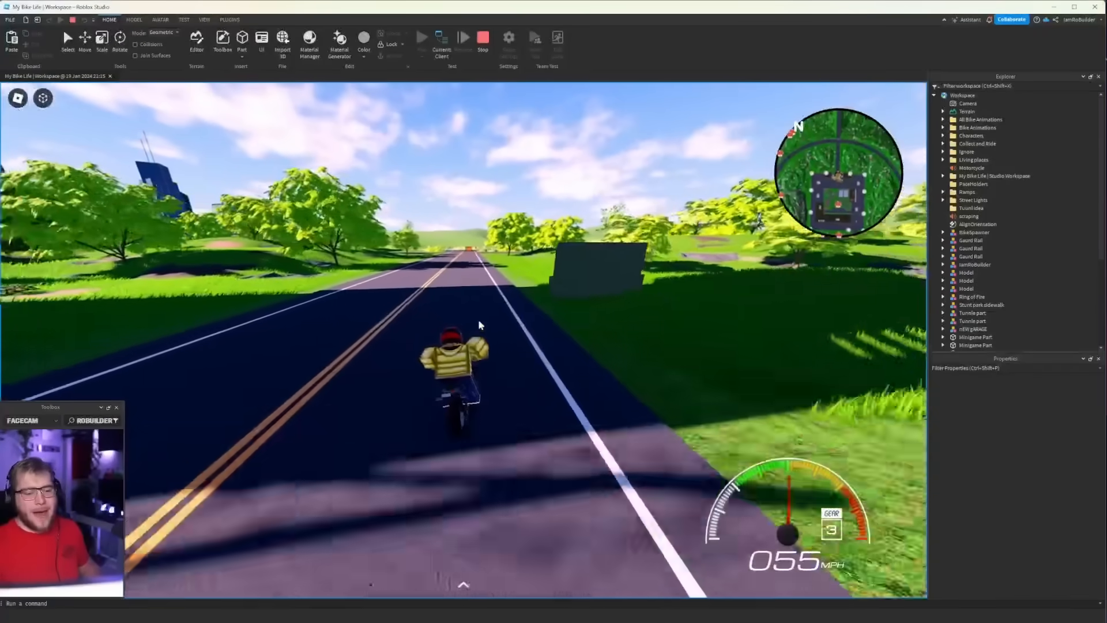
key("w")
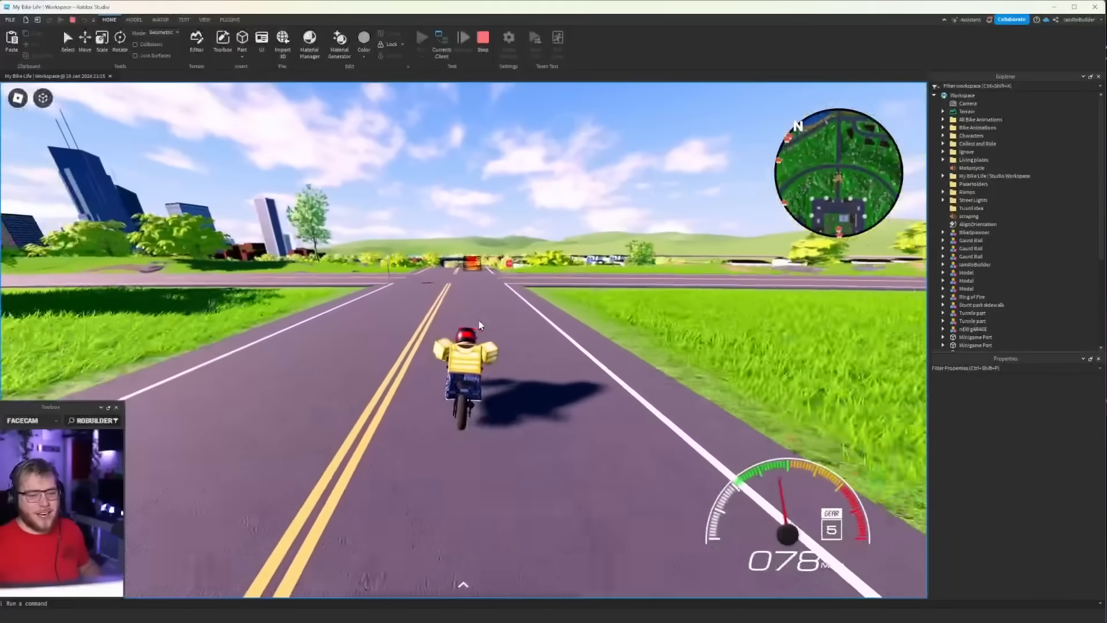
key("w")
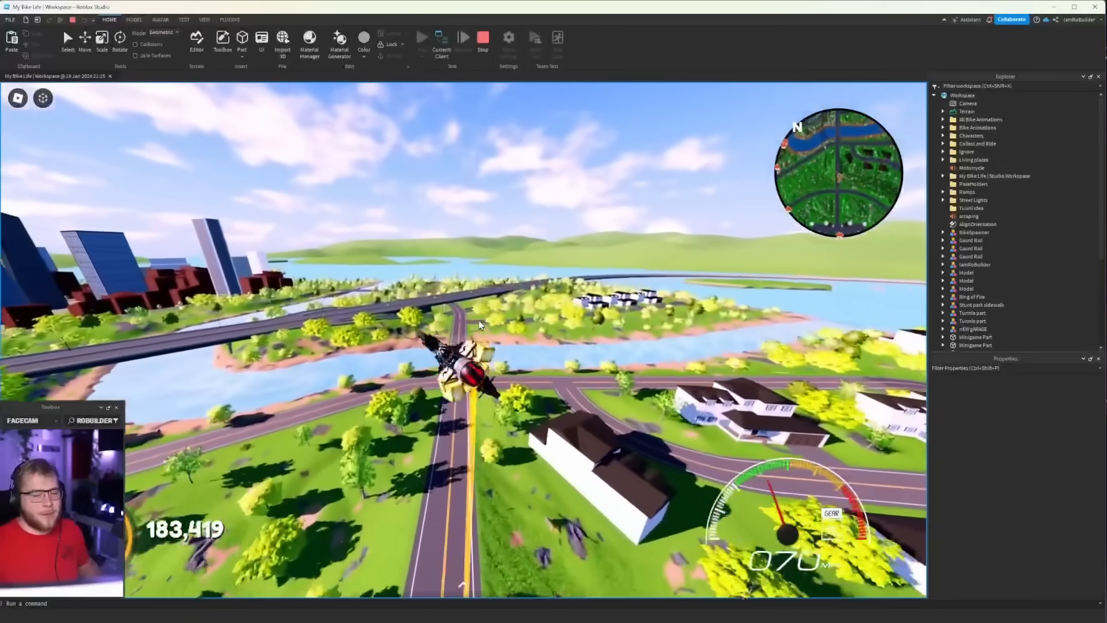